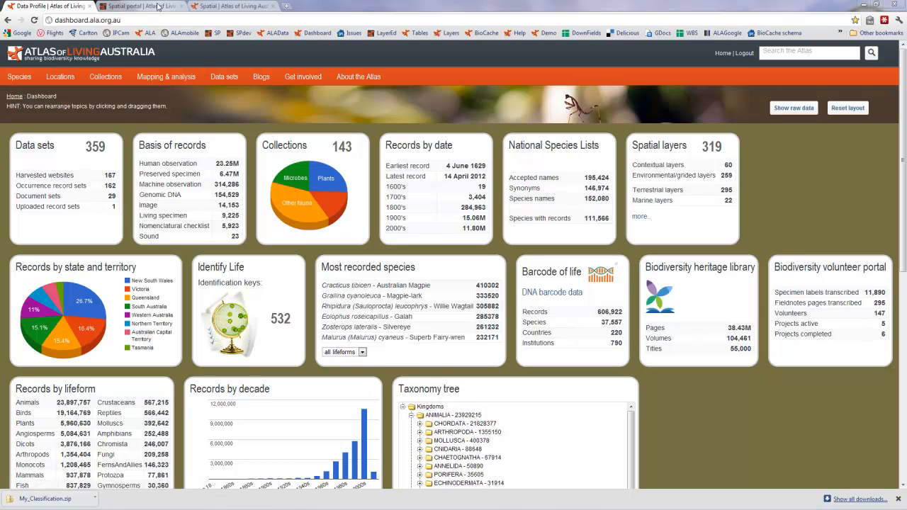
Switch to the Spatial Portal and add the ELAPIDAE species records to the map, applied to the World area
left_click(158, 6)
left_click(8, 76)
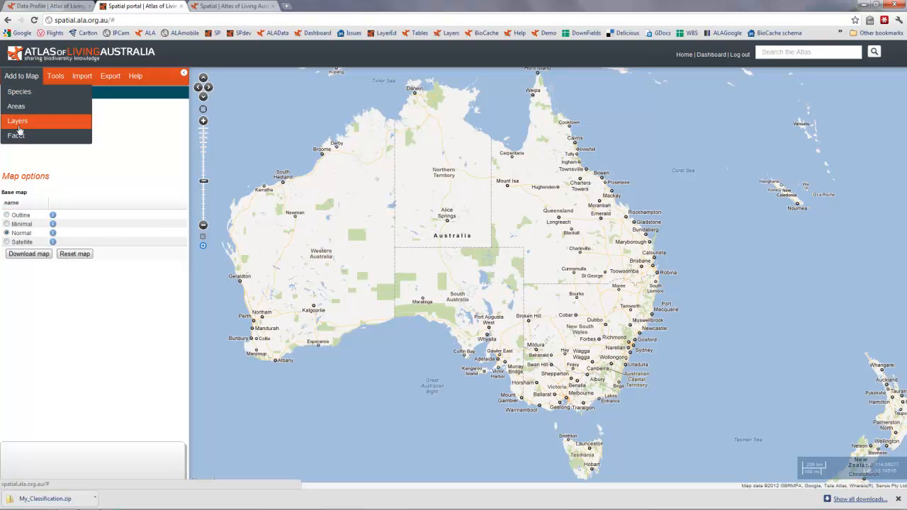
left_click(20, 92)
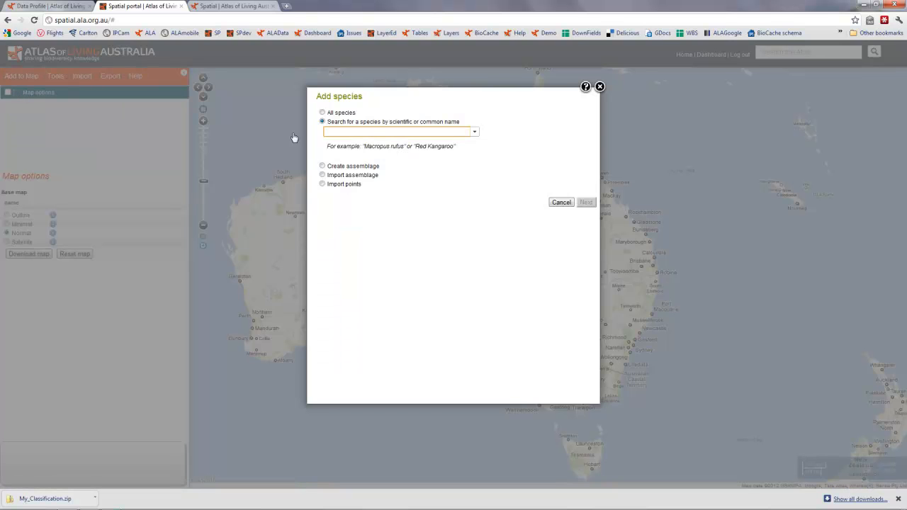
type("elapidae")
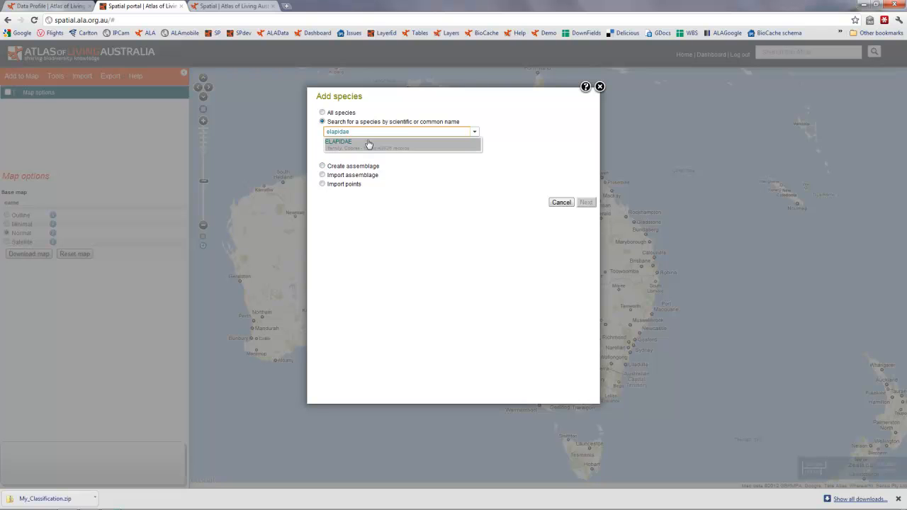
left_click(368, 144)
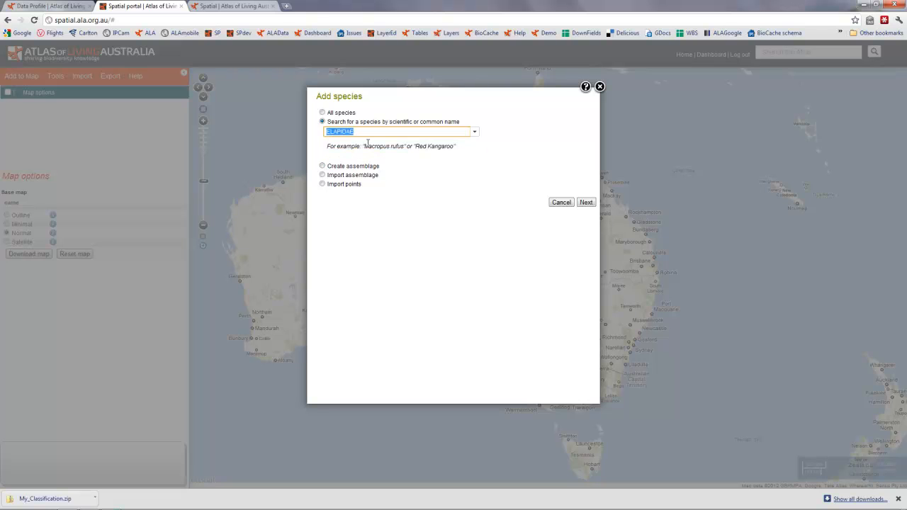
left_click(587, 203)
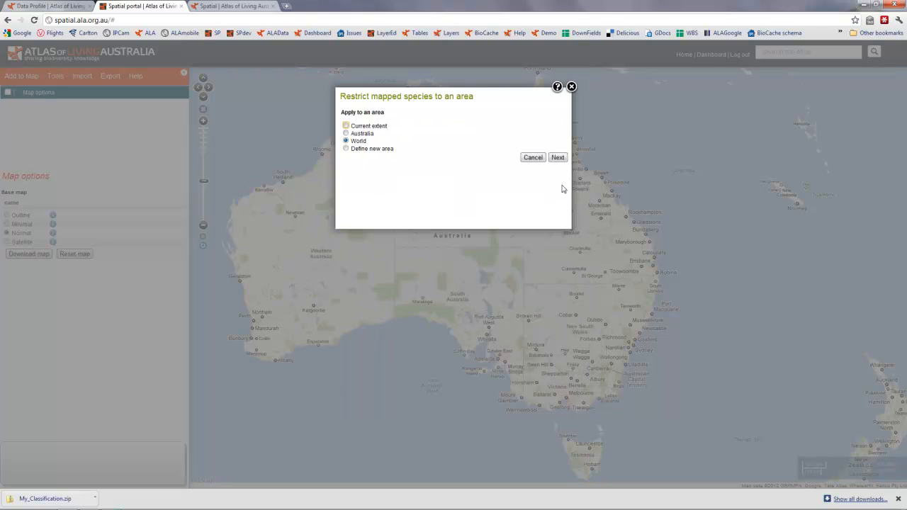
left_click(557, 157)
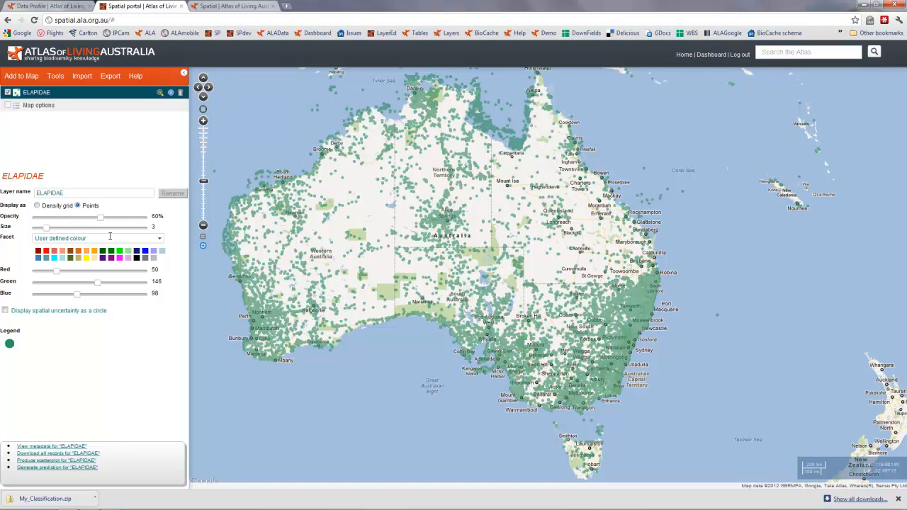
Style the ELAPIDAE points with 77% opacity, size 5 and a pure red colour
left_click_drag(113, 222, 119, 218)
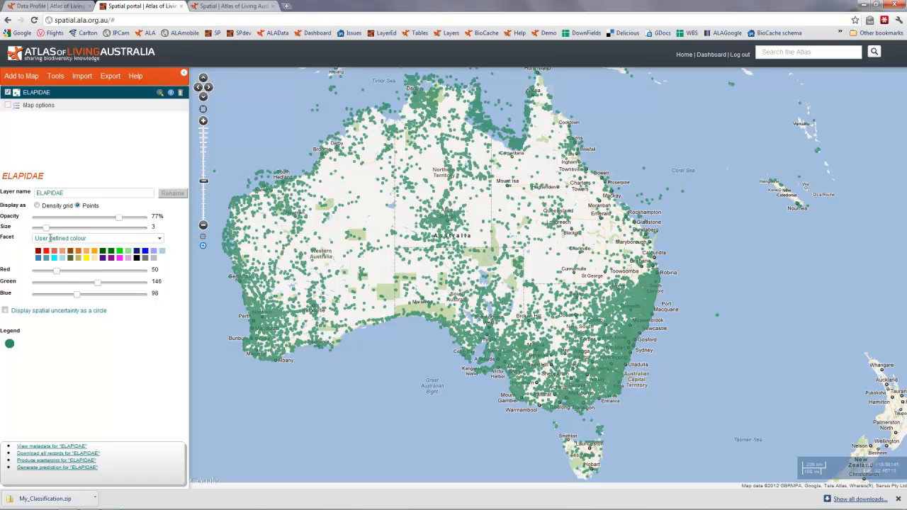
left_click_drag(53, 228, 56, 227)
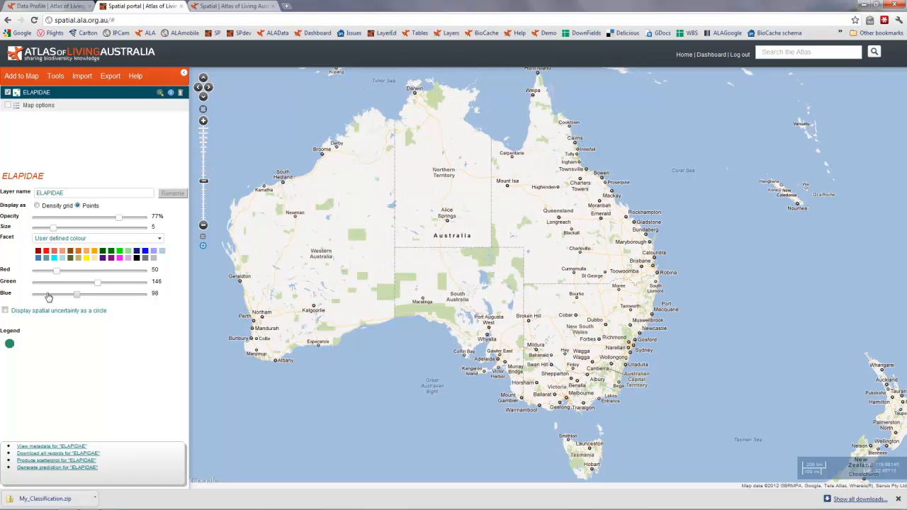
left_click(46, 251)
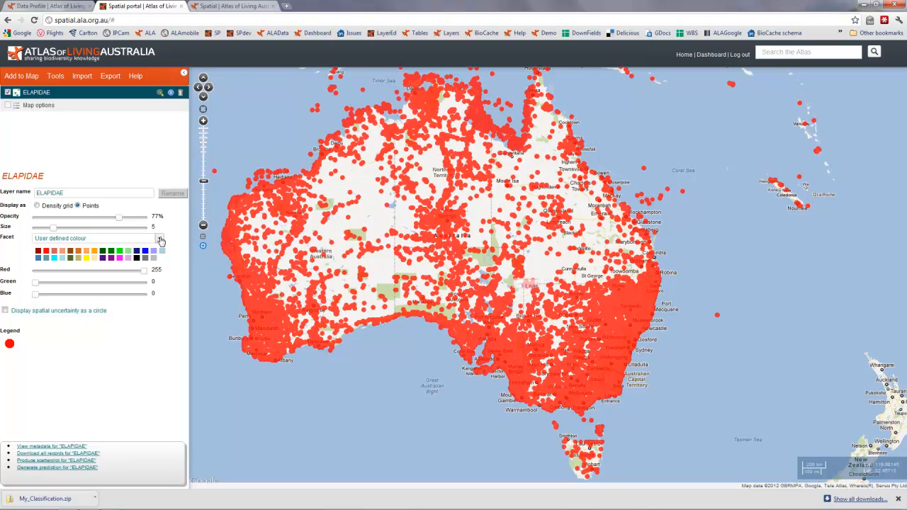
Colour the ELAPIDAE points by the Species facet and review the full species legend
left_click(160, 239)
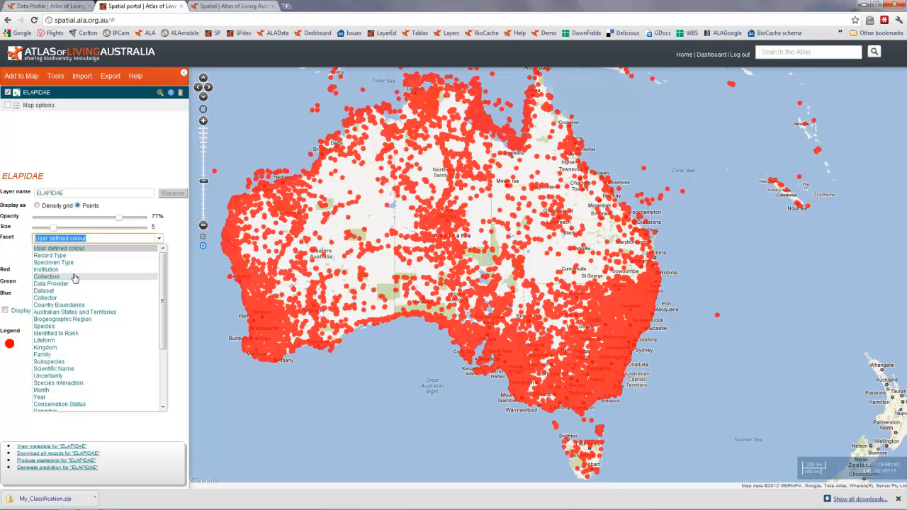
left_click(68, 327)
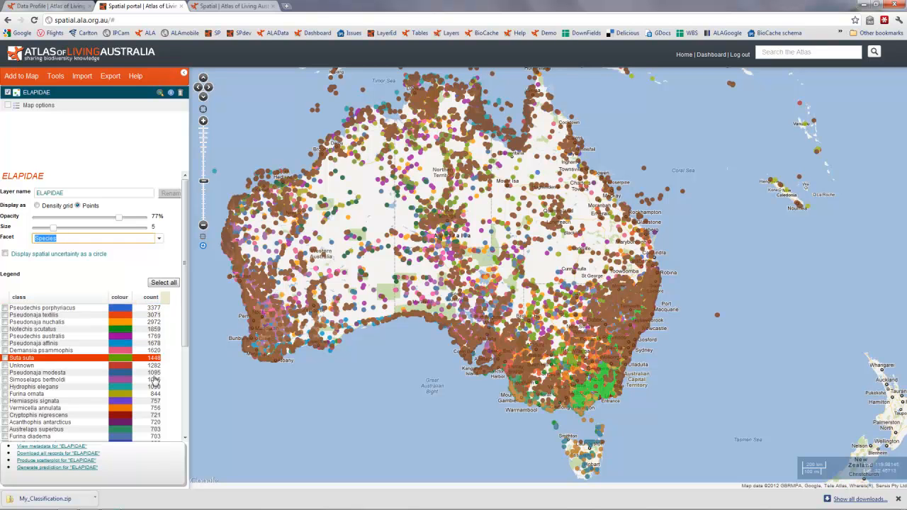
scroll(160, 436, "down", 2)
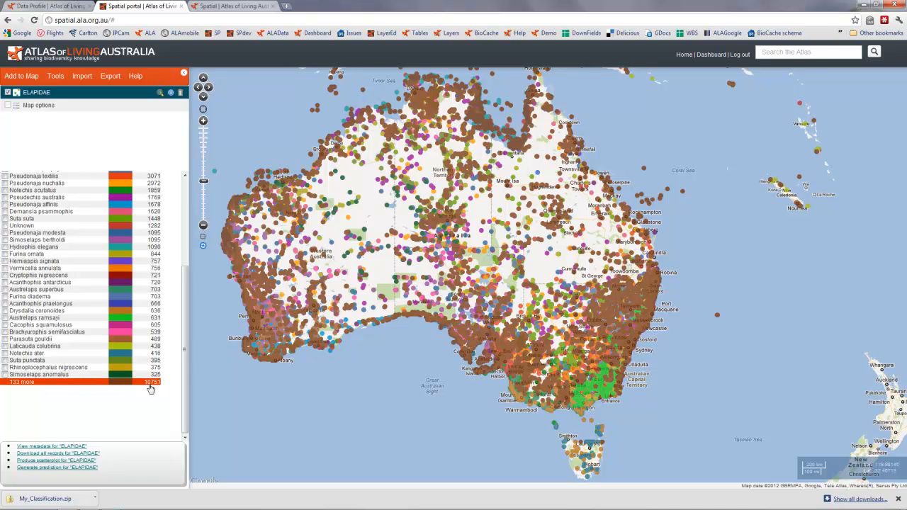
scroll(130, 361, "up", 3)
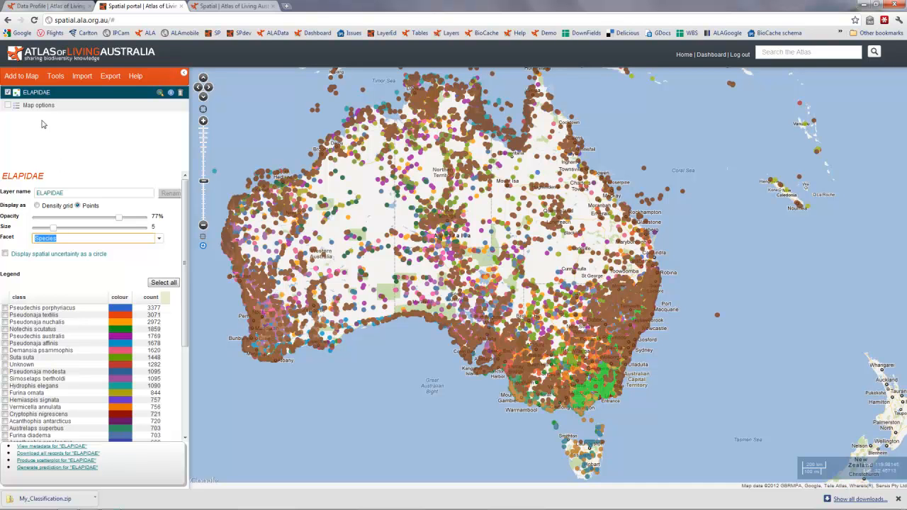
Hide the ELAPIDAE layer and add a small four-sided polygon area beside Alice Springs in the Northern Territory
left_click(9, 93)
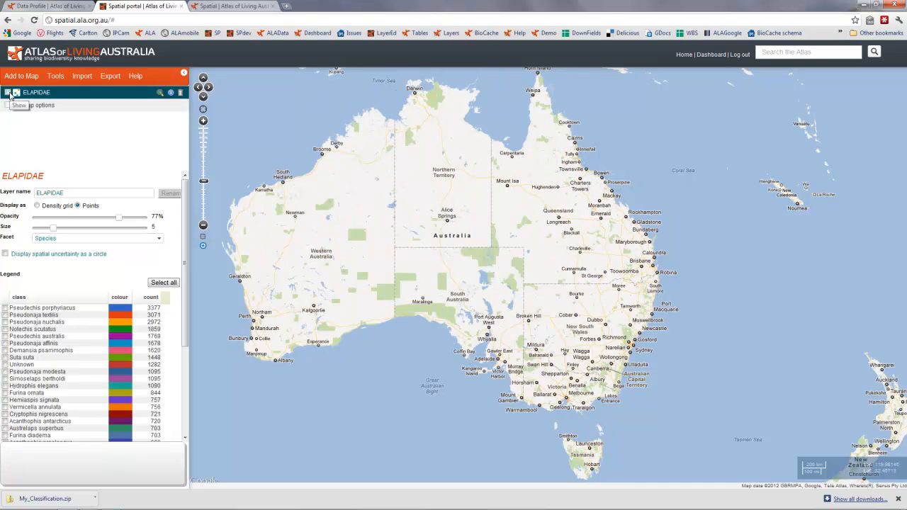
mouse_move(17, 78)
left_click(17, 106)
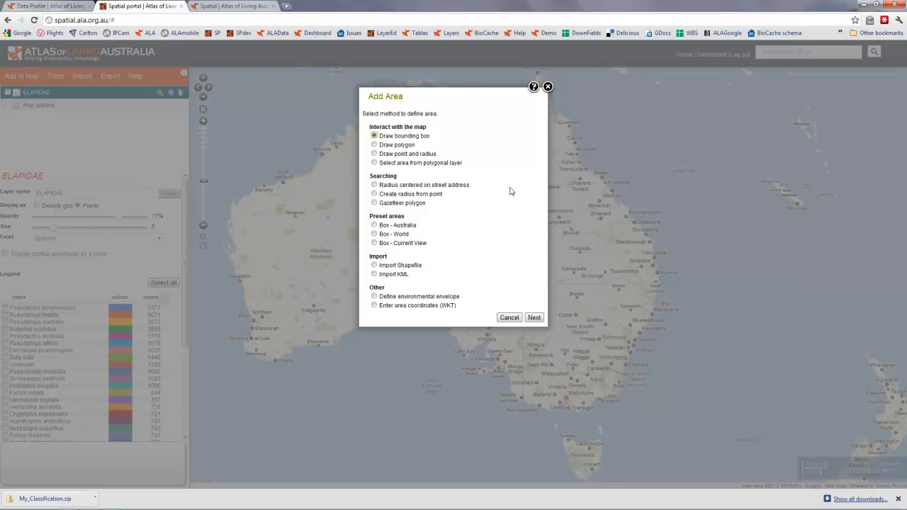
left_click(374, 144)
left_click(534, 318)
left_click(461, 190)
left_click(441, 217)
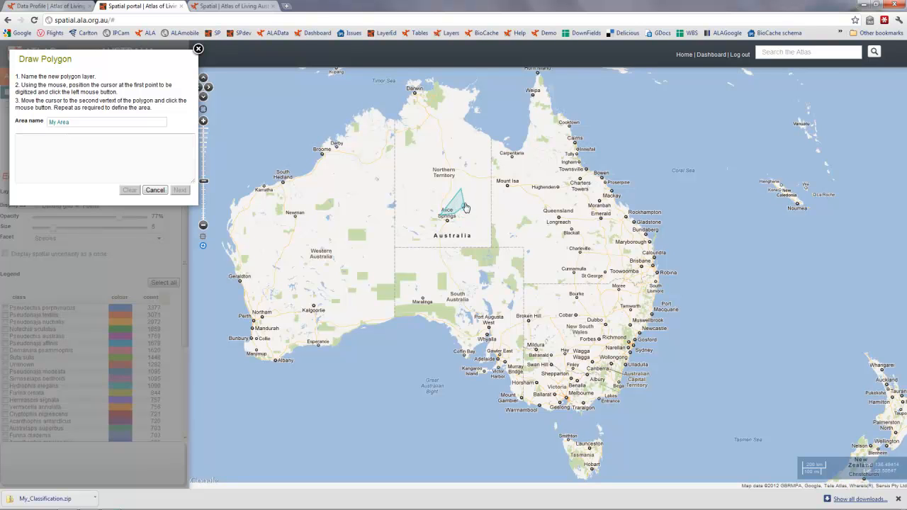
double_click(465, 203)
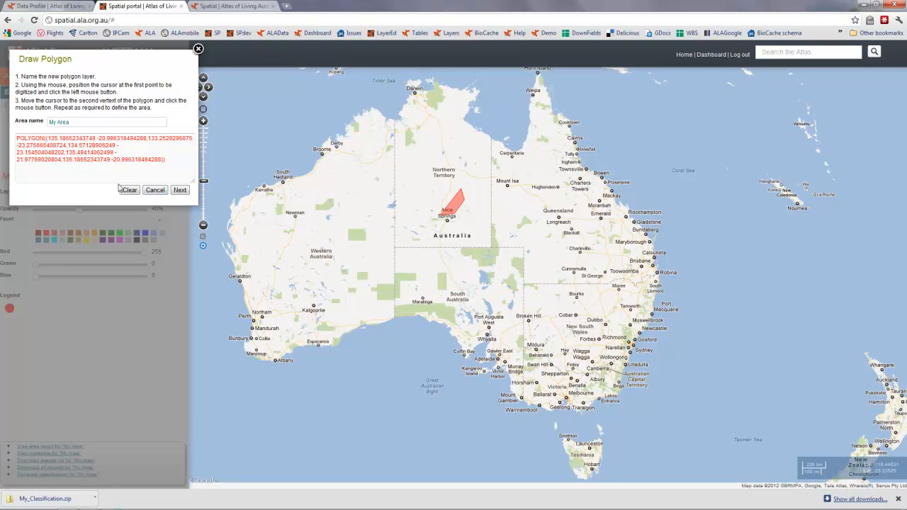
left_click(181, 190)
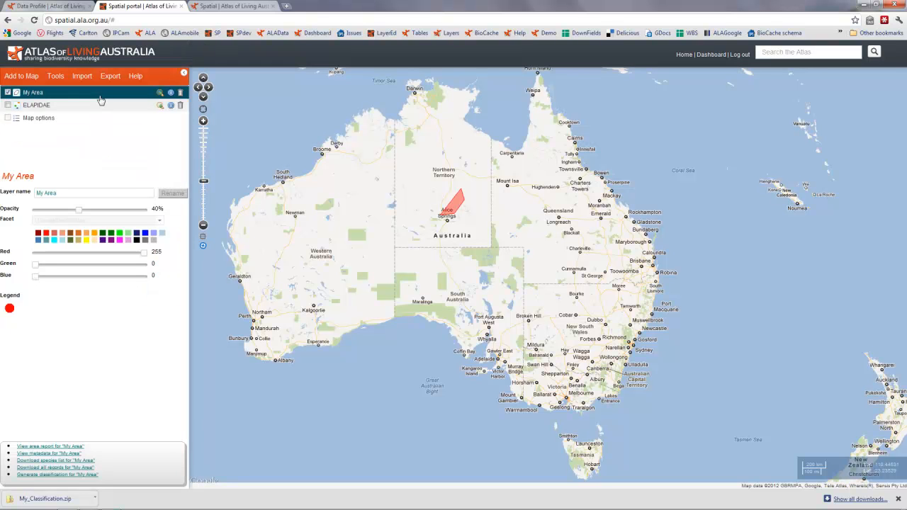
Generate an area report for My Area, review its species, occurrence and document figures, and close the report
left_click(55, 76)
left_click(65, 90)
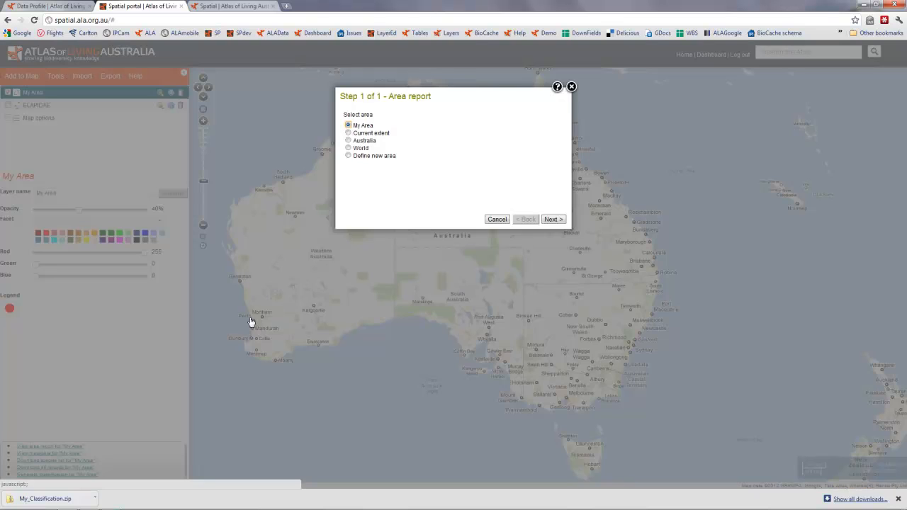
left_click(551, 219)
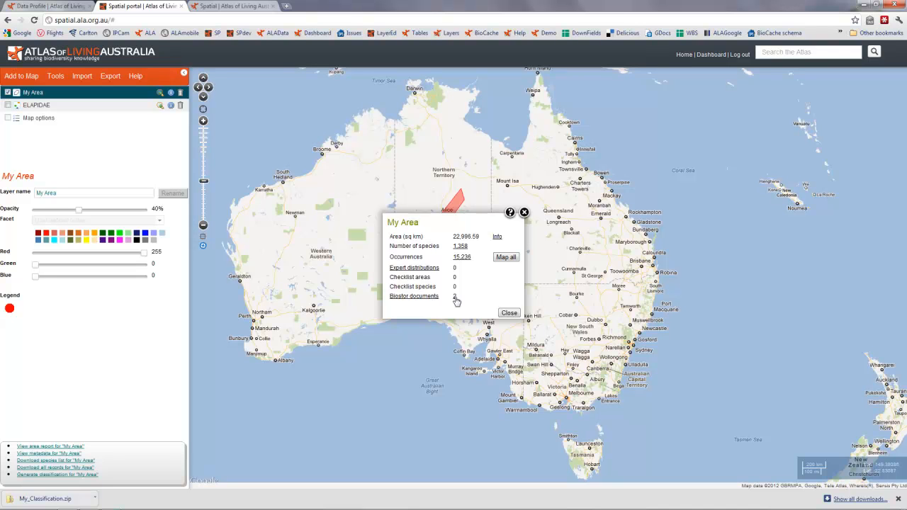
left_click(511, 315)
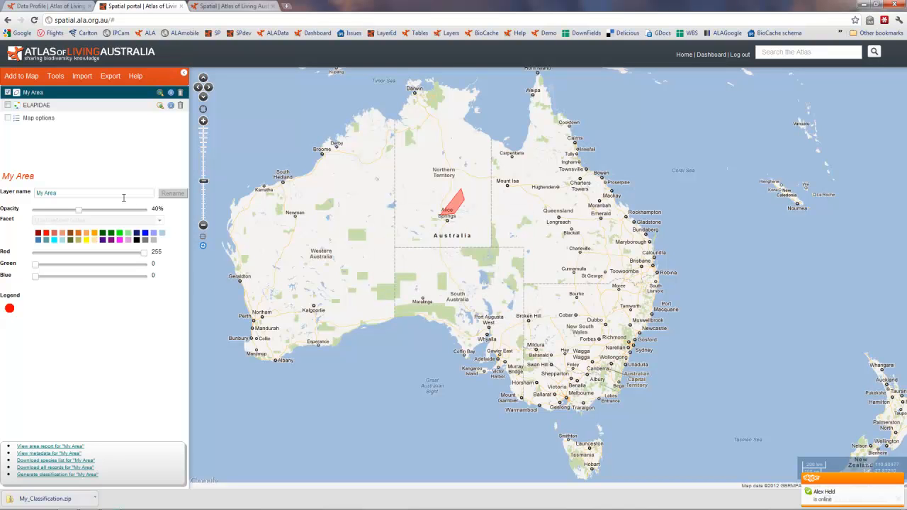
Hide My Area and start an environmental envelope area using the Precipitation - seasonality (Bio15) layer
left_click(7, 94)
left_click(22, 76)
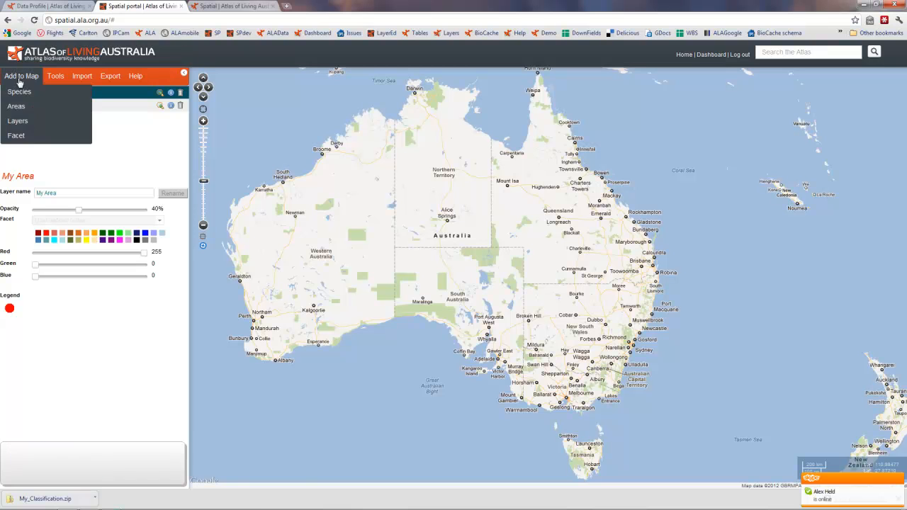
left_click(27, 113)
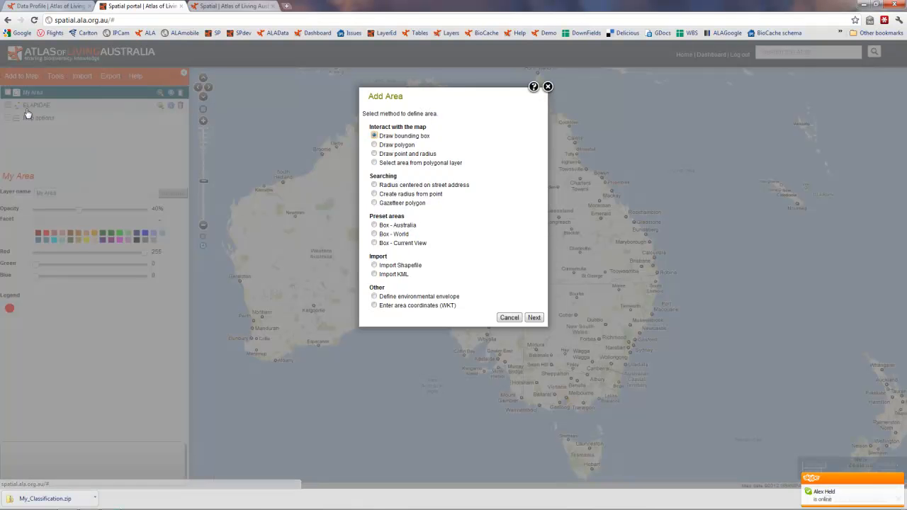
left_click(399, 298)
left_click(534, 318)
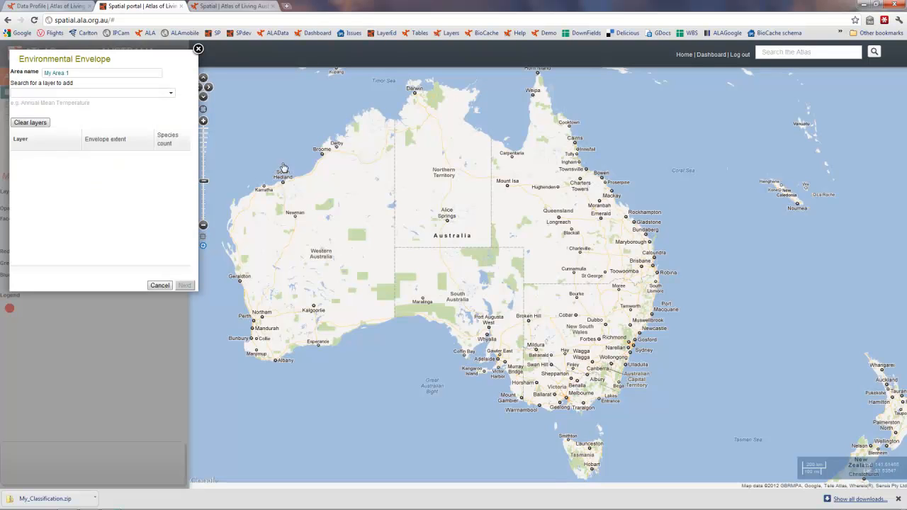
left_click(86, 94)
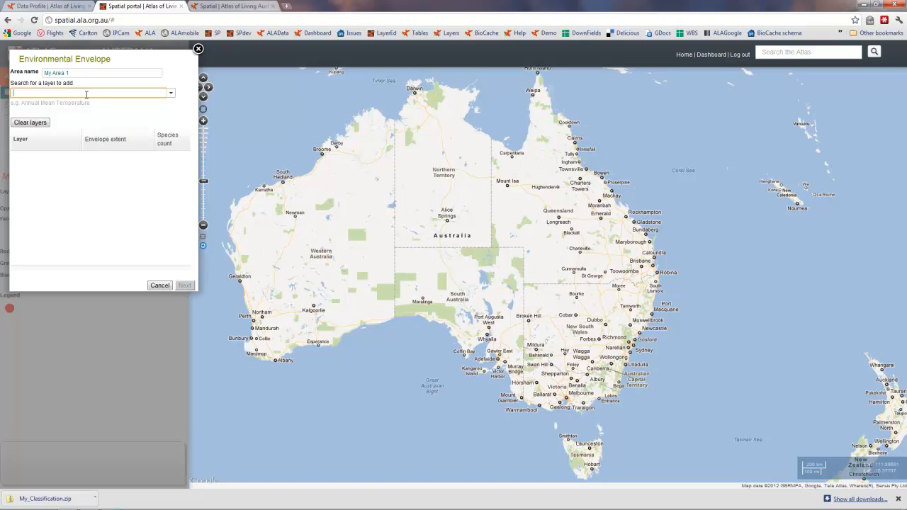
type("Bio15")
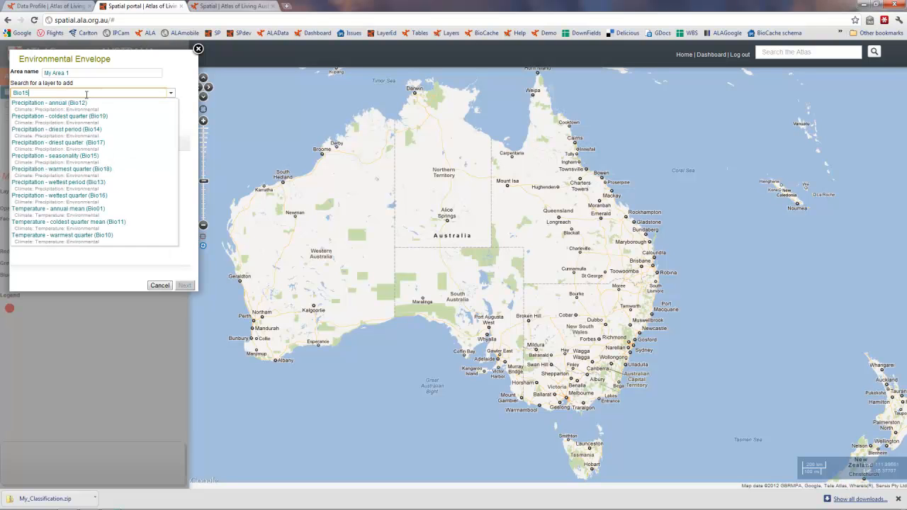
left_click(92, 106)
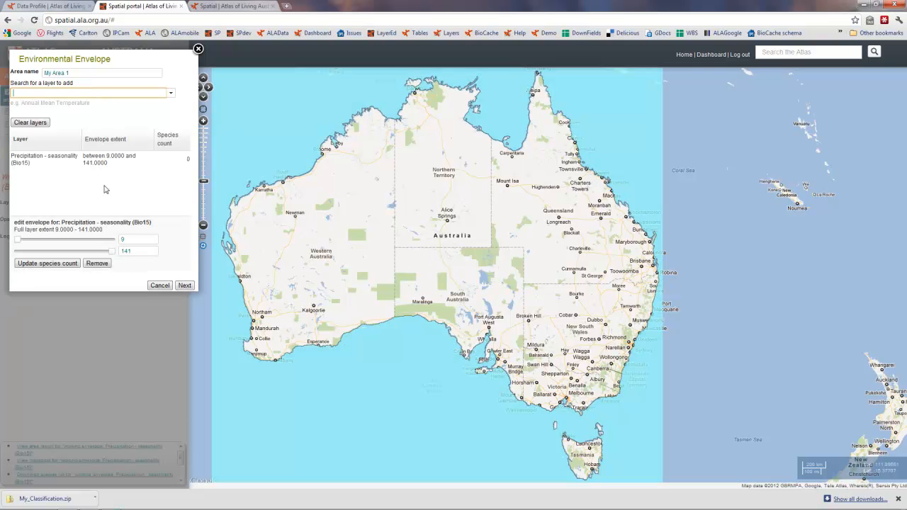
Limit the Precipitation - seasonality (Bio15) envelope to values between 20 and 22 and update its species count
double_click(122, 240)
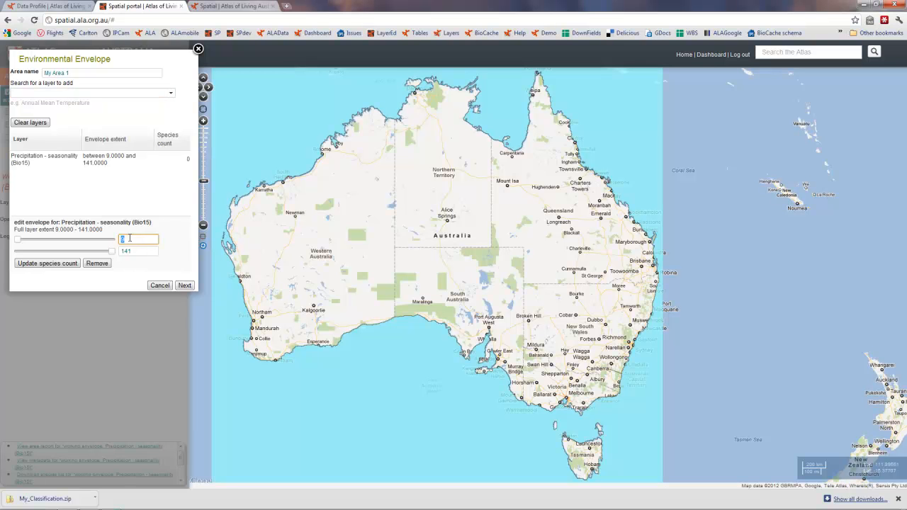
type("20")
key("Tab")
type("22")
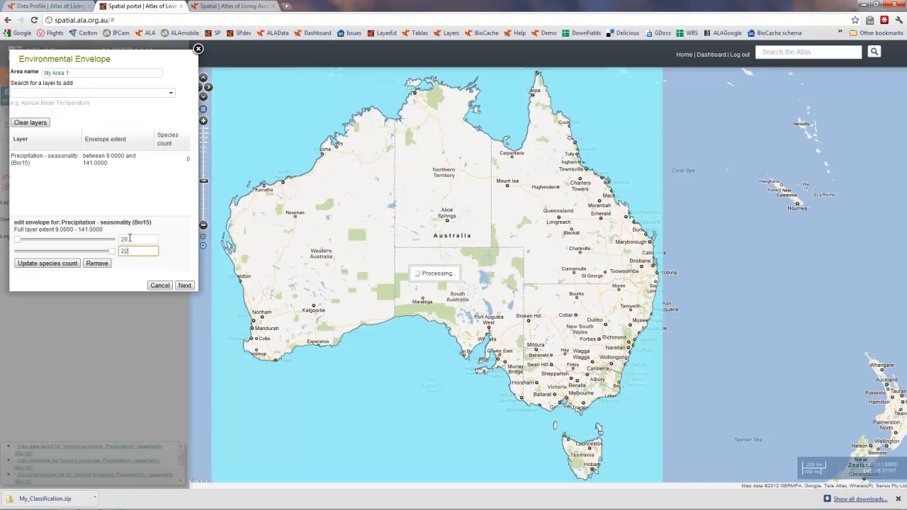
left_click(49, 265)
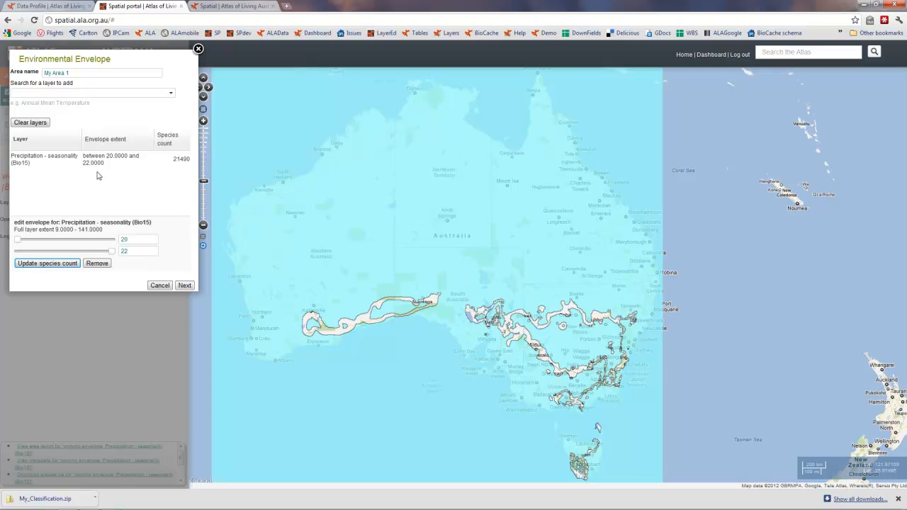
left_click(71, 163)
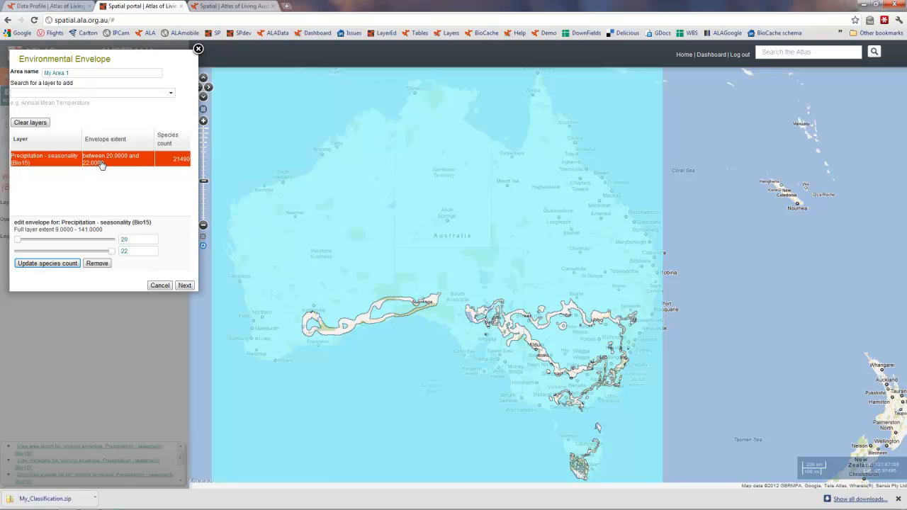
Add the Temperature - warmest period max (Bio05) layer to the environmental envelope
left_click(28, 92)
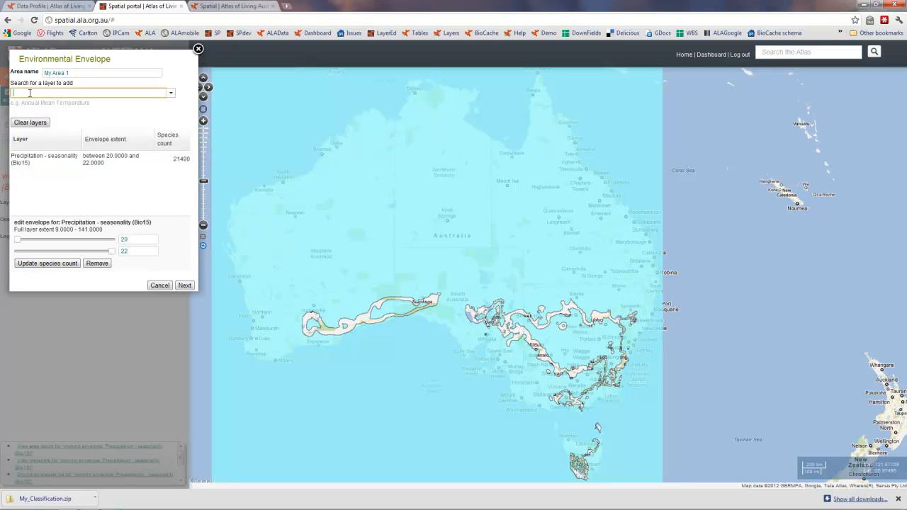
type("b")
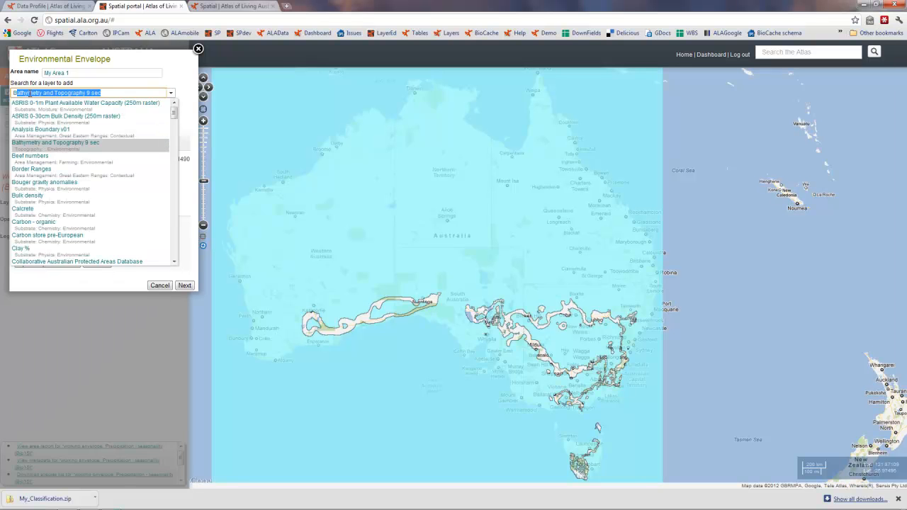
type("io05")
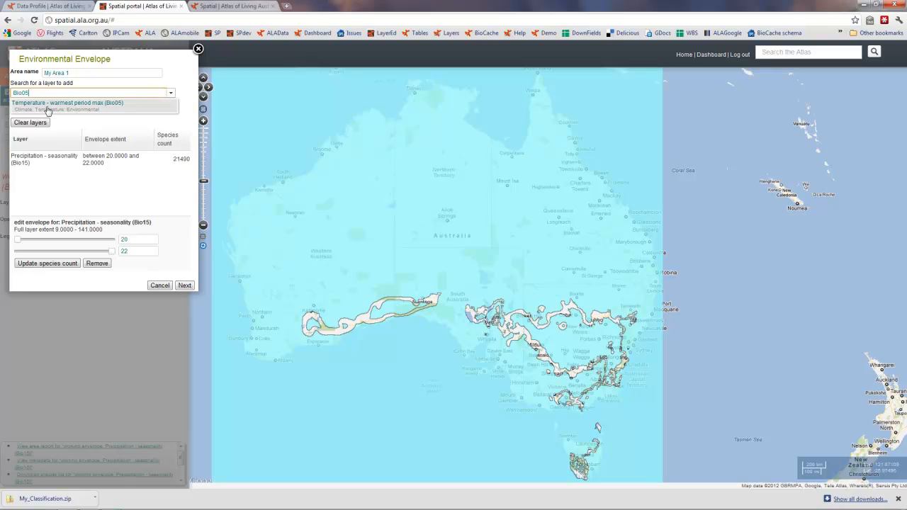
left_click(59, 106)
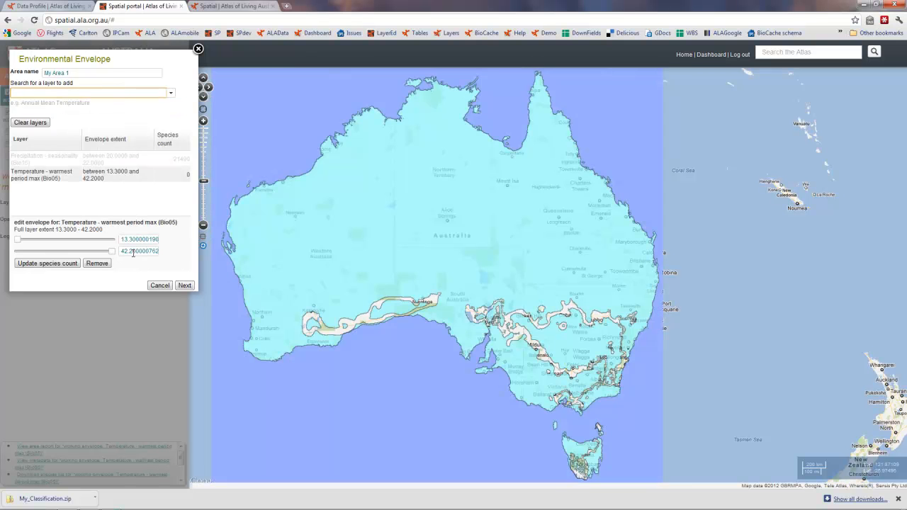
Limit the Temperature - warmest period max (Bio05) envelope to values between 25 and 27, update its species count and create the envelope area
left_click(96, 178)
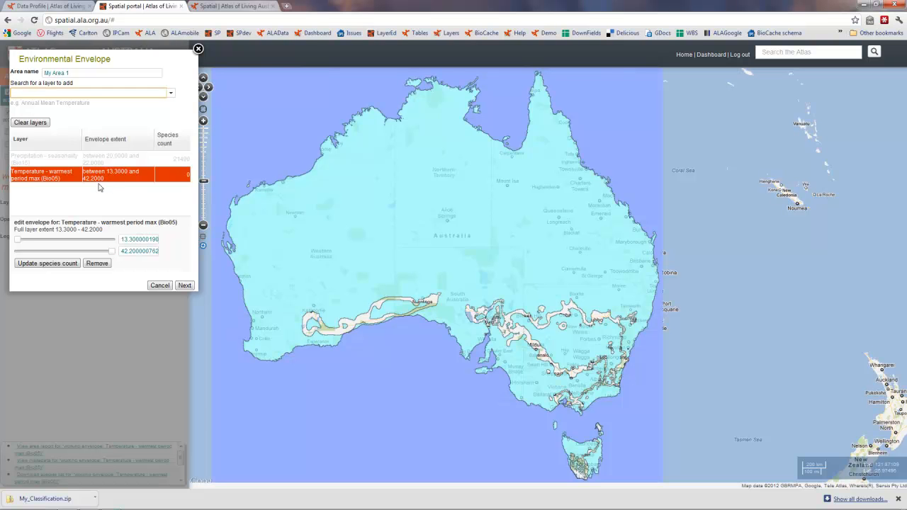
left_click_drag(122, 241, 186, 241)
type("25")
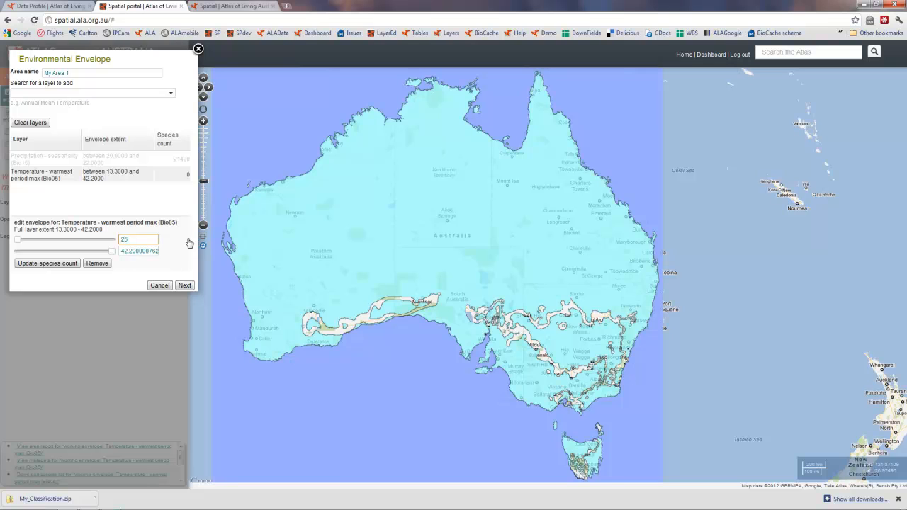
key("Tab")
type("27")
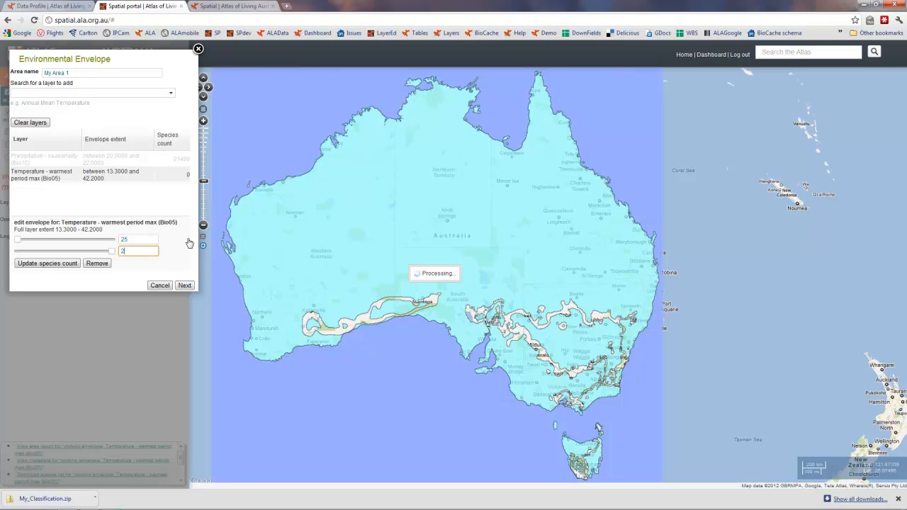
left_click(65, 267)
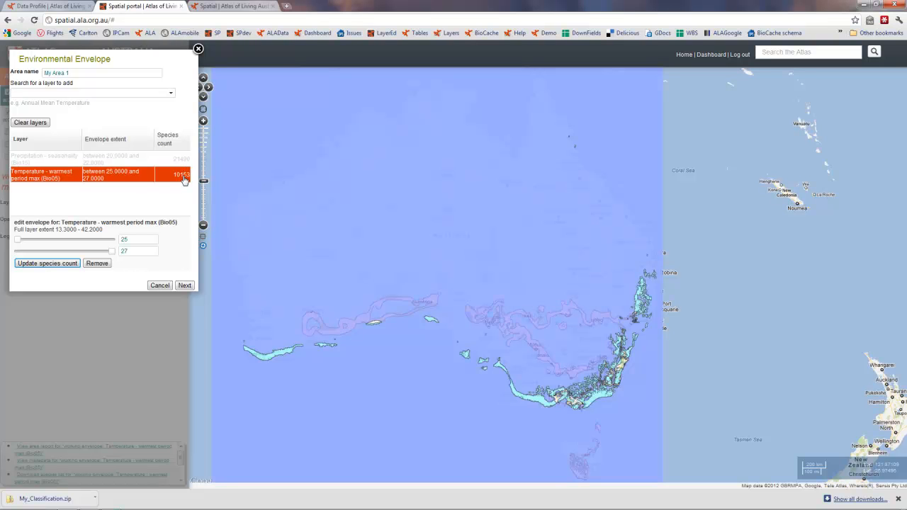
left_click(184, 285)
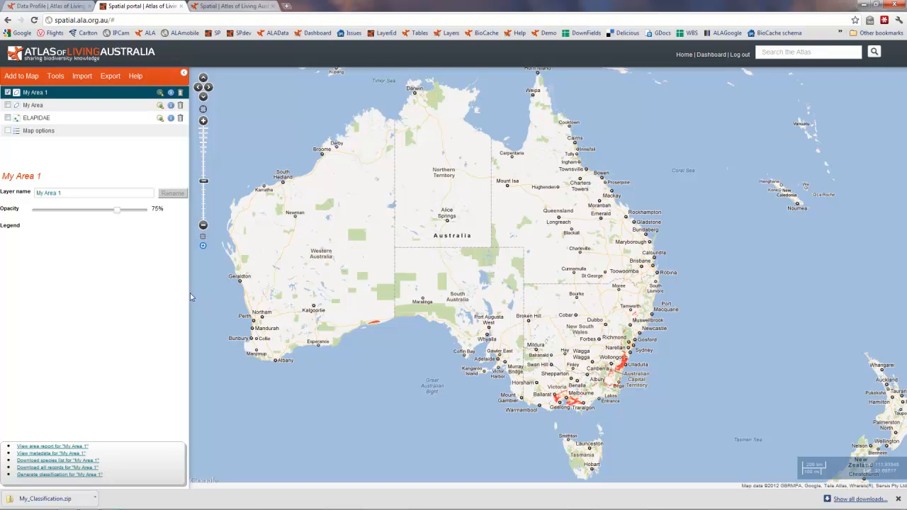
Search the layers for permanent water and add the Distance - to permanent water (weighted) layer to the map
left_click(21, 76)
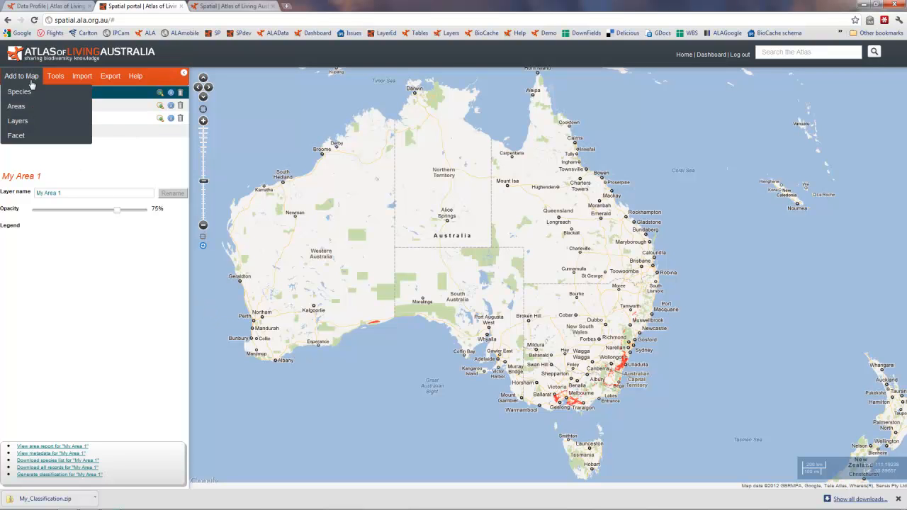
left_click(28, 127)
left_click(401, 154)
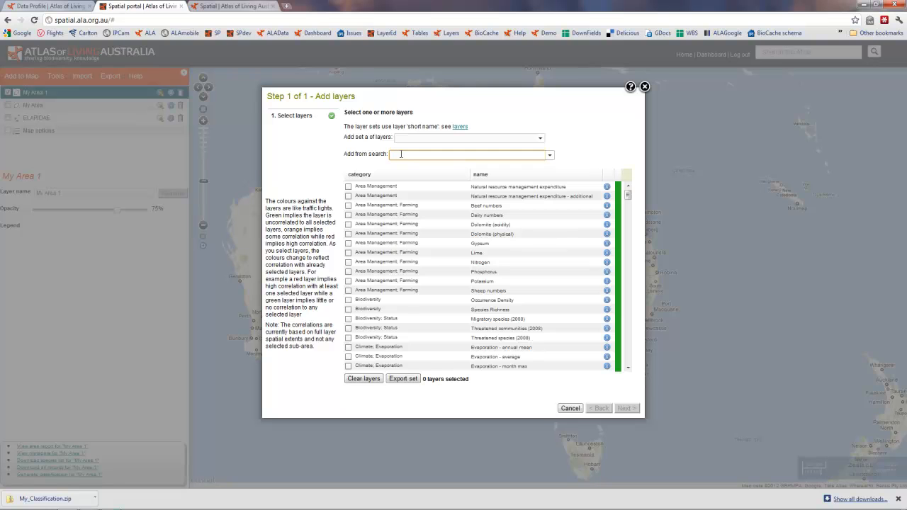
type("Pena")
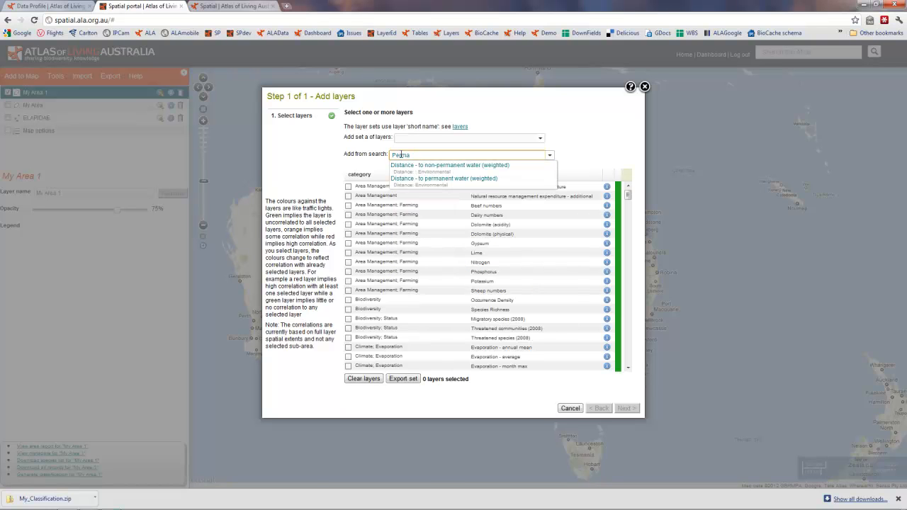
left_click(445, 186)
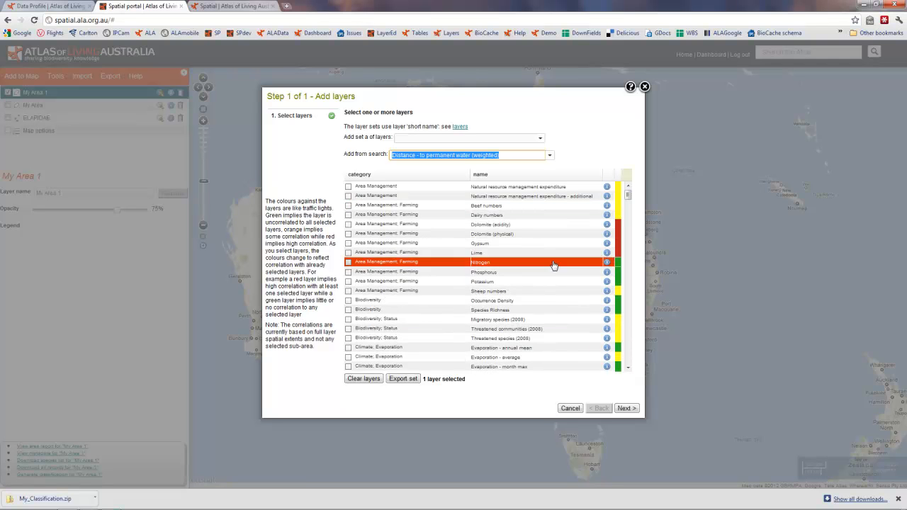
left_click(633, 411)
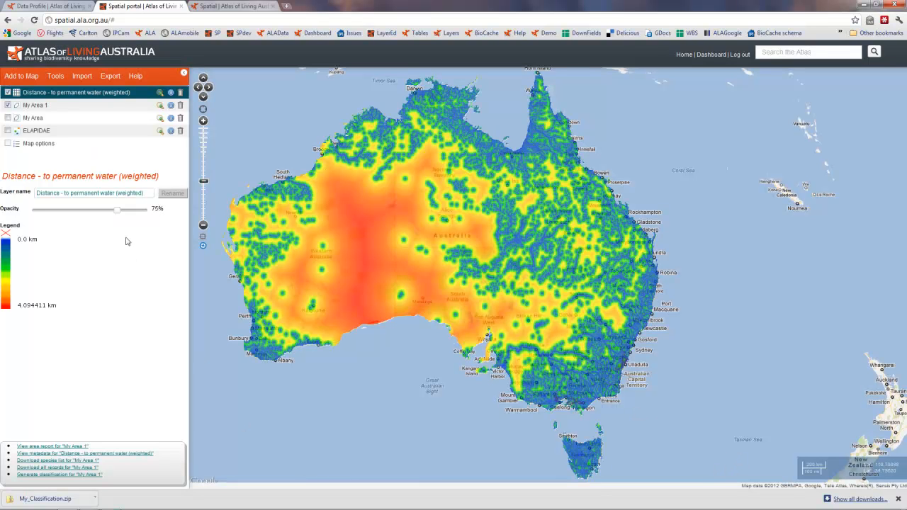
Try the permanent water layer at 91% opacity, reduce it to 35%, and hide the layer along with My Area 1
left_click_drag(117, 210, 134, 210)
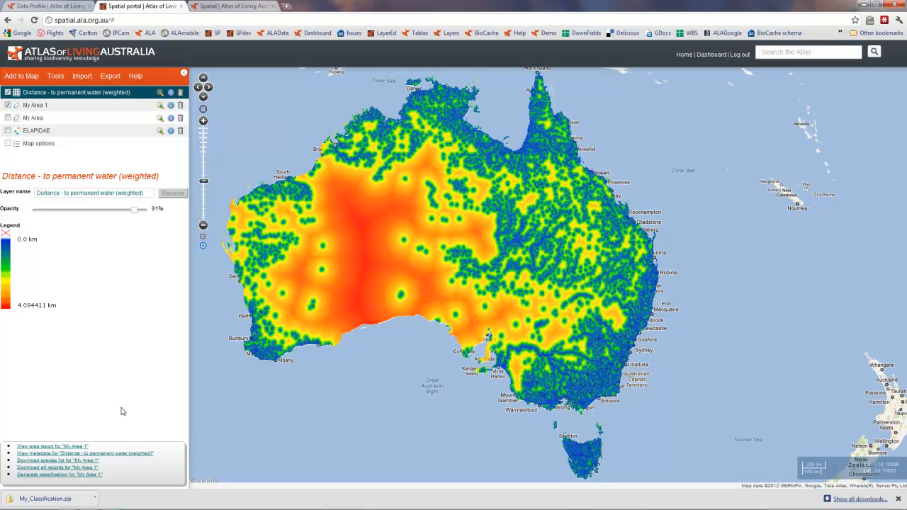
left_click_drag(135, 210, 73, 216)
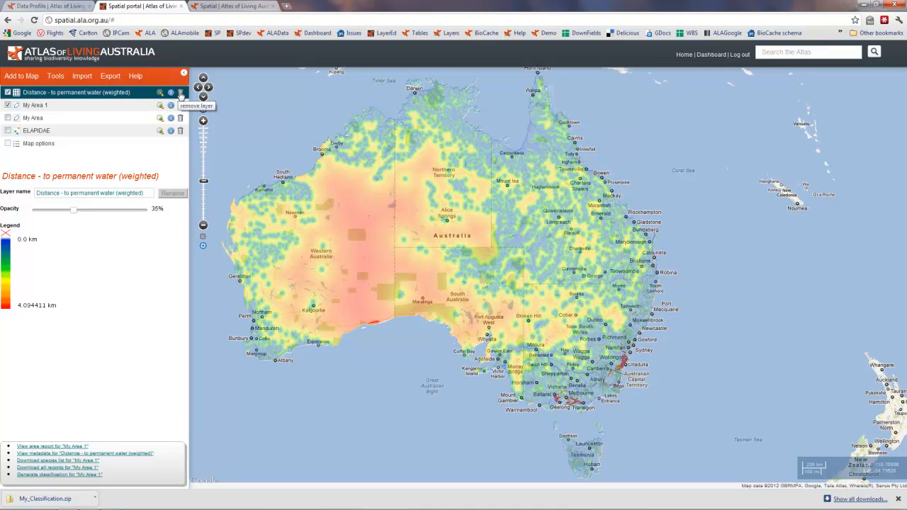
left_click(13, 93)
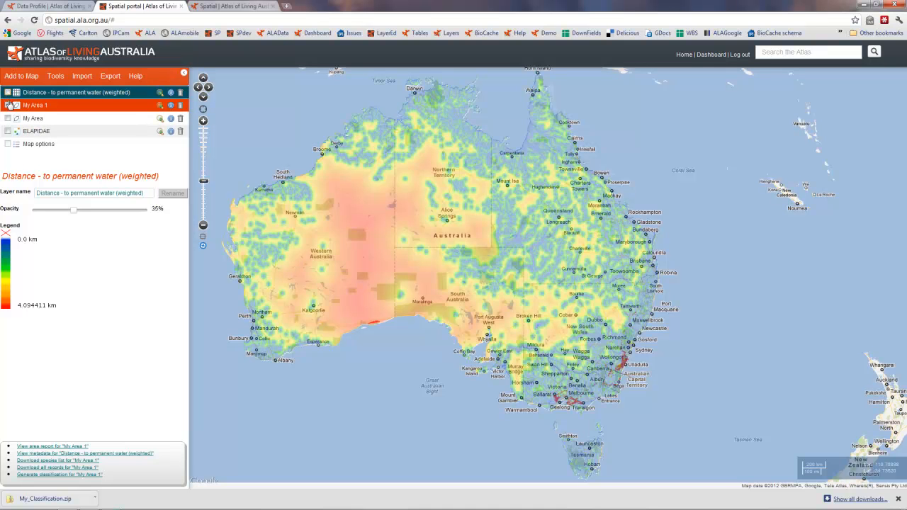
Add the Salinity - mean (cars2009a) layer to the map and set its opacity to 29%
left_click(21, 75)
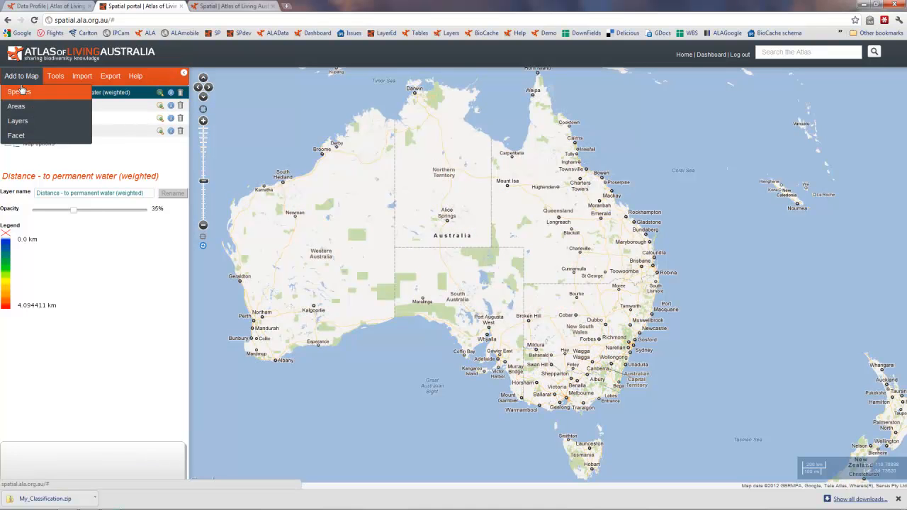
left_click(26, 122)
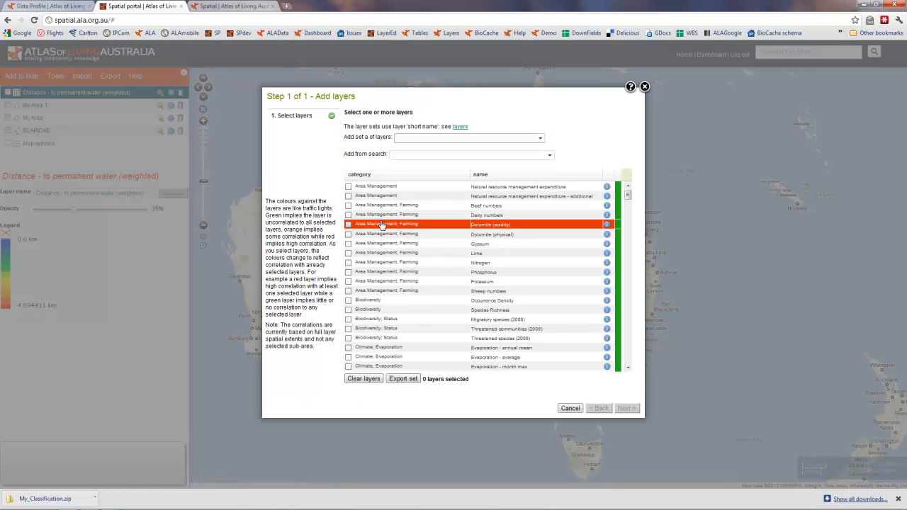
left_click(414, 155)
type("Salion")
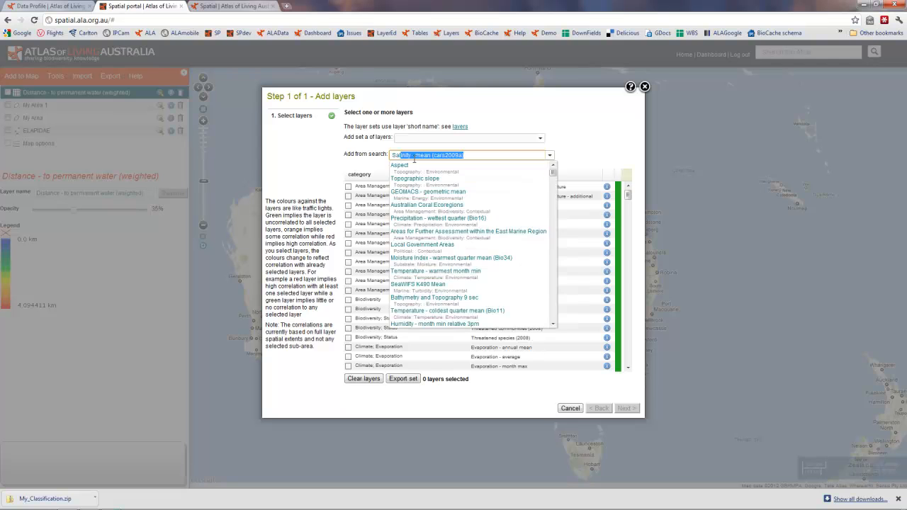
key("BackSpace")
key("BackSpace")
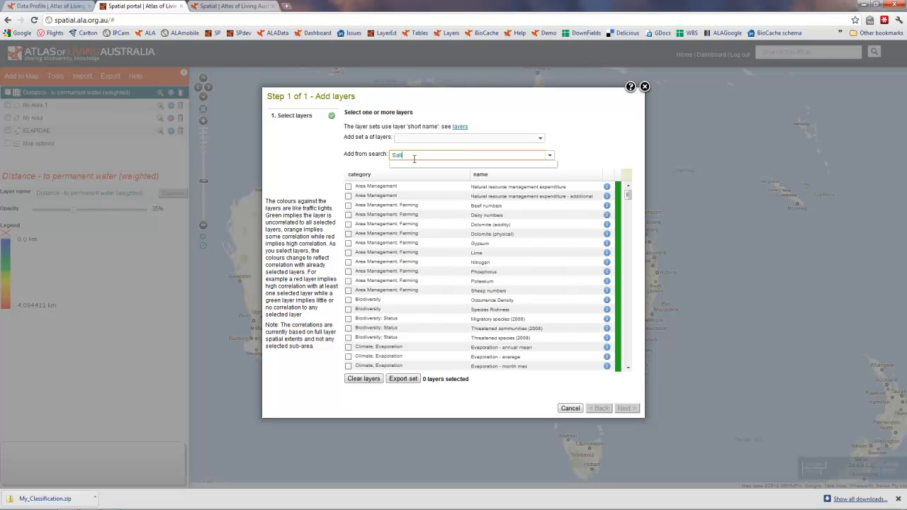
type("nity - mean (cars2009a")
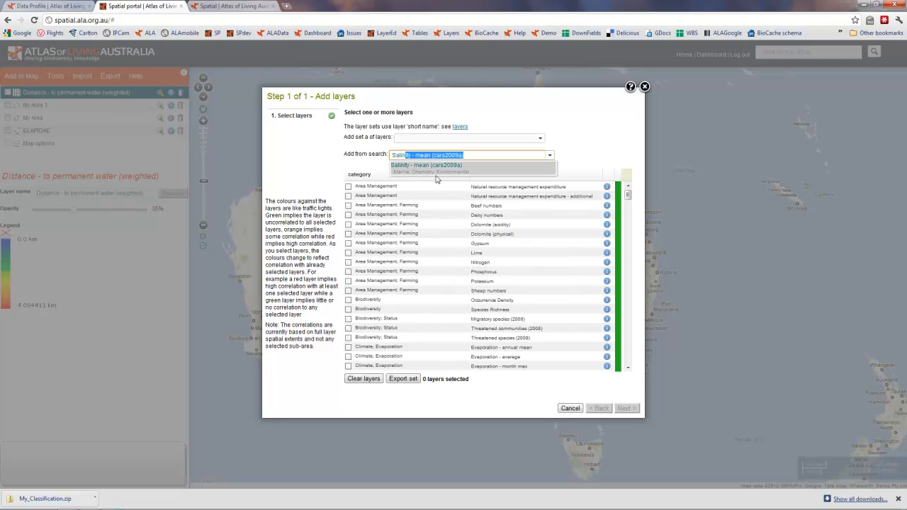
left_click(434, 169)
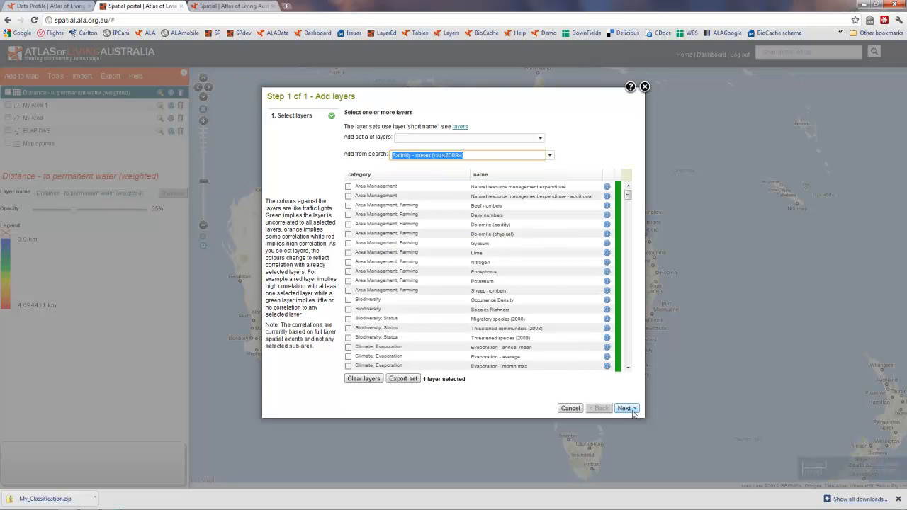
left_click(629, 411)
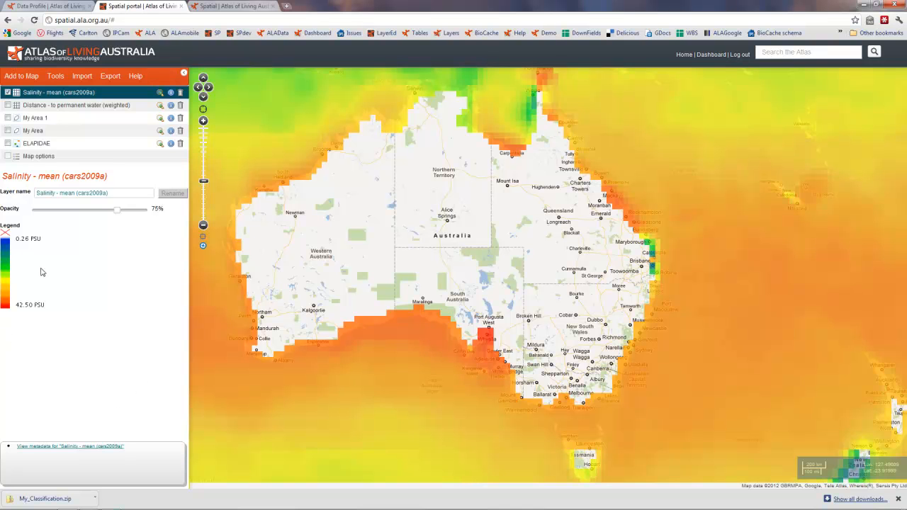
left_click_drag(118, 211, 67, 211)
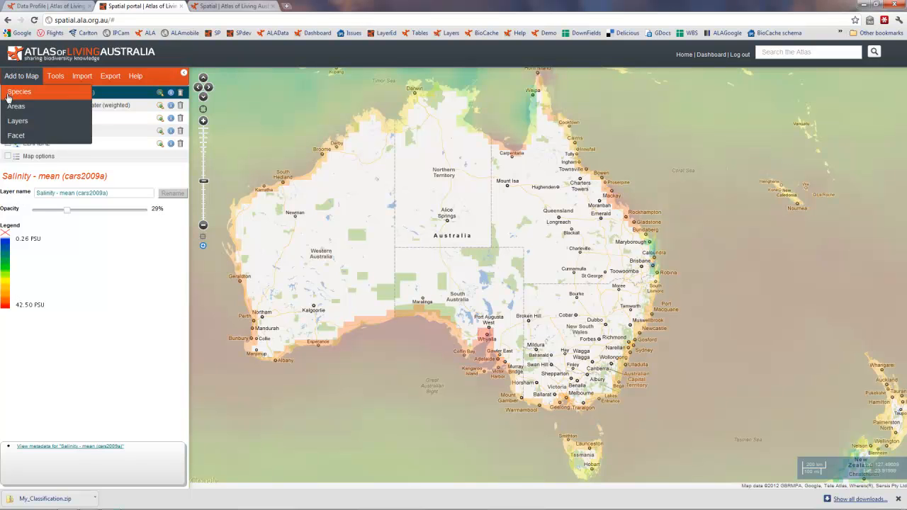
Add a Lifeform facet to the map for the World area, including only the Fungi class
mouse_move(20, 78)
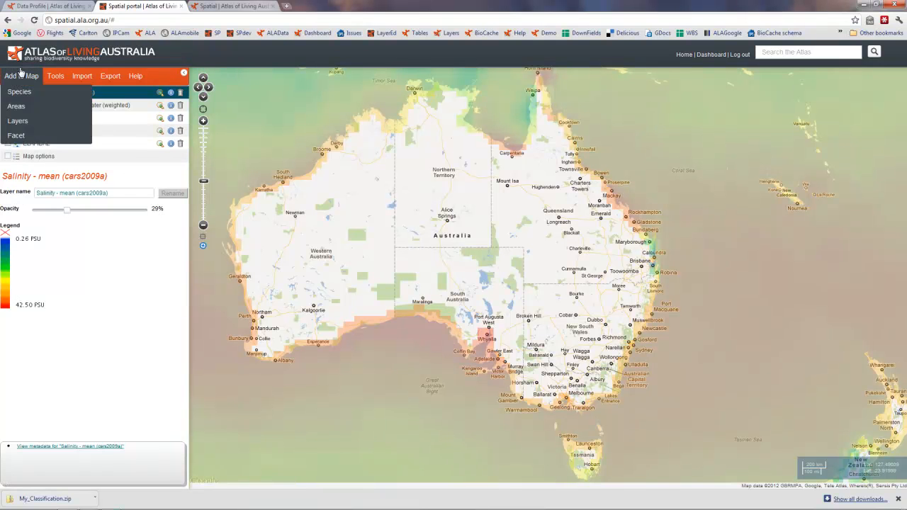
left_click(18, 139)
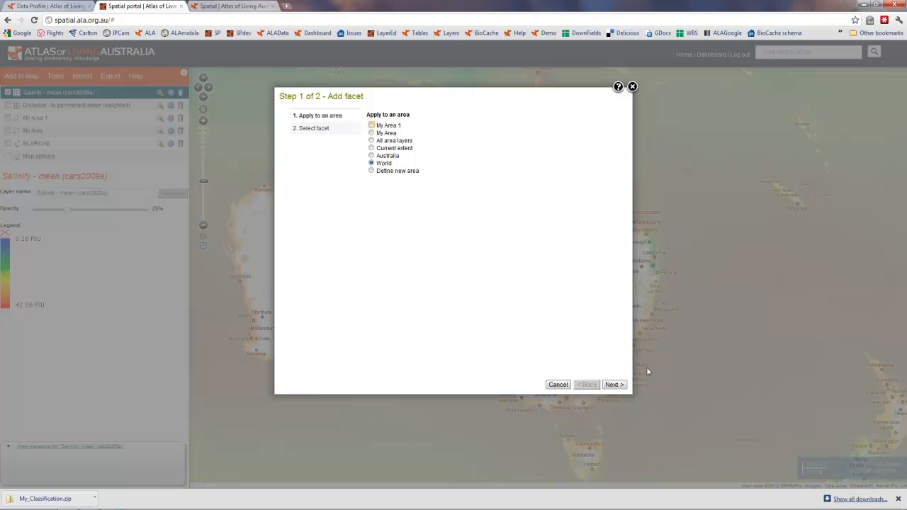
left_click(617, 385)
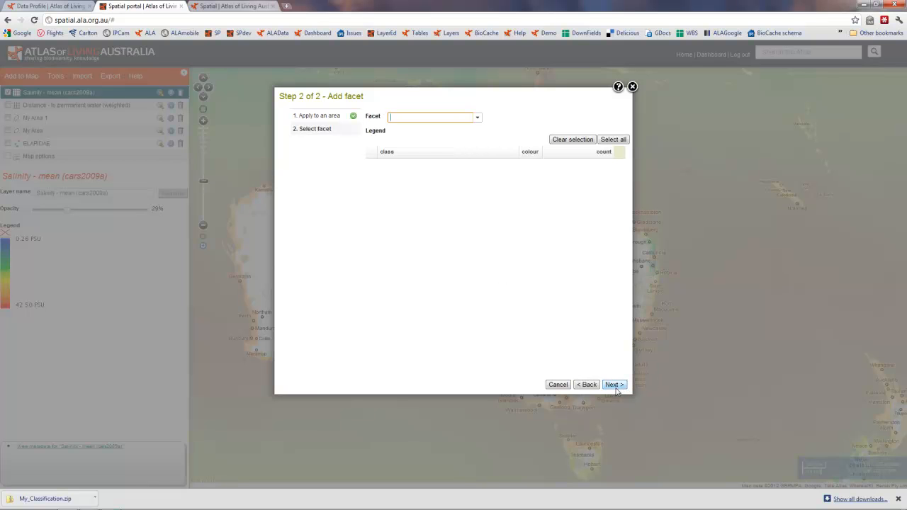
left_click(478, 116)
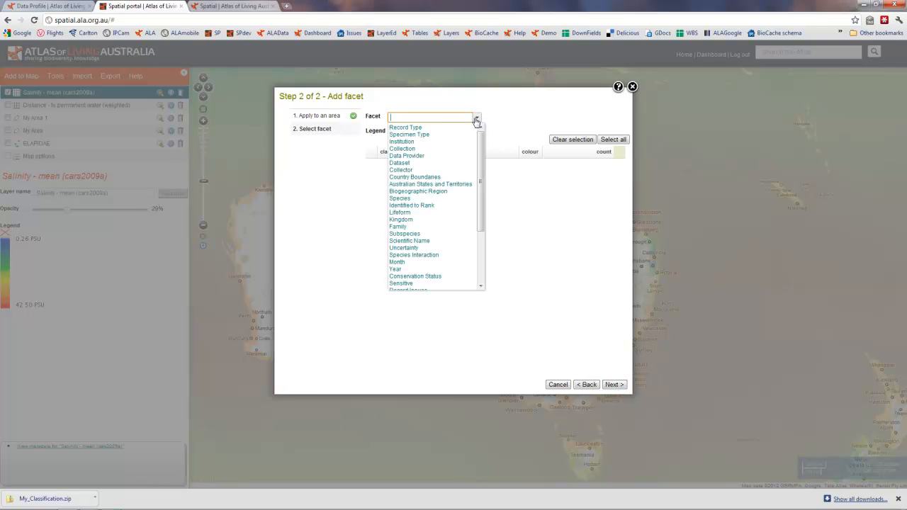
left_click(402, 212)
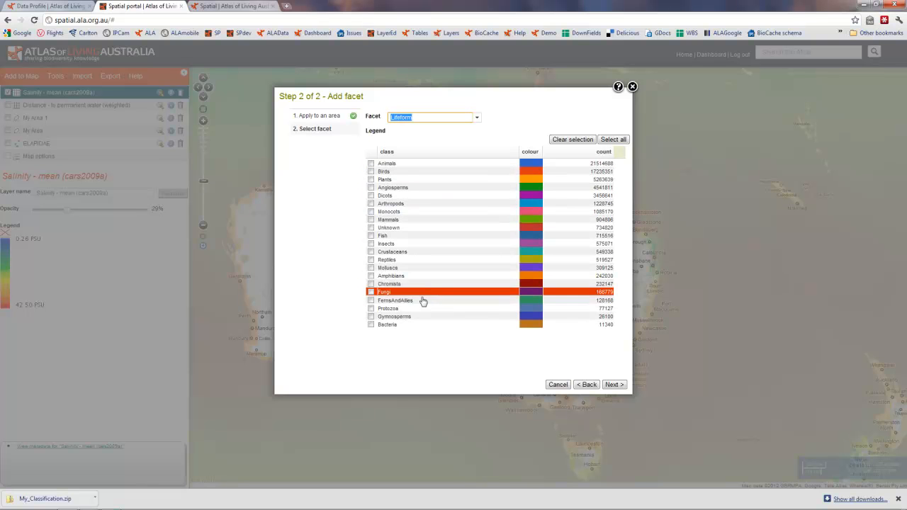
left_click(372, 292)
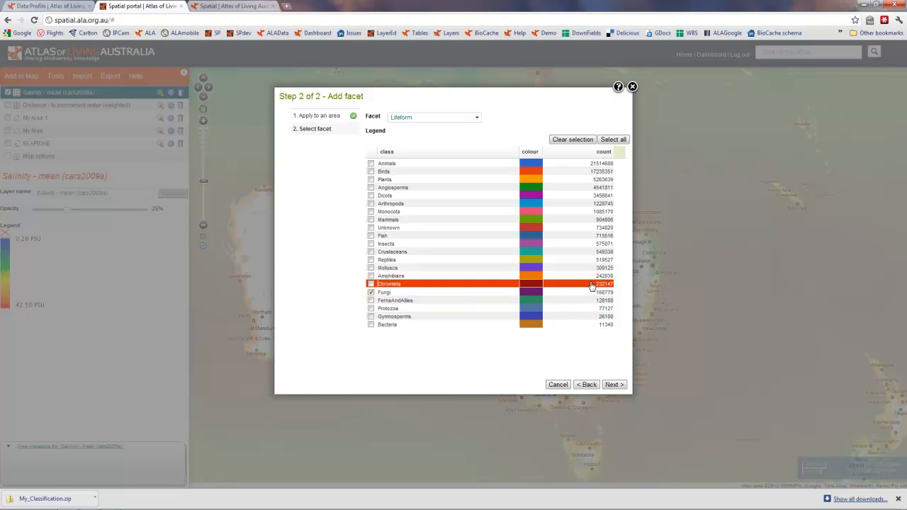
left_click(613, 386)
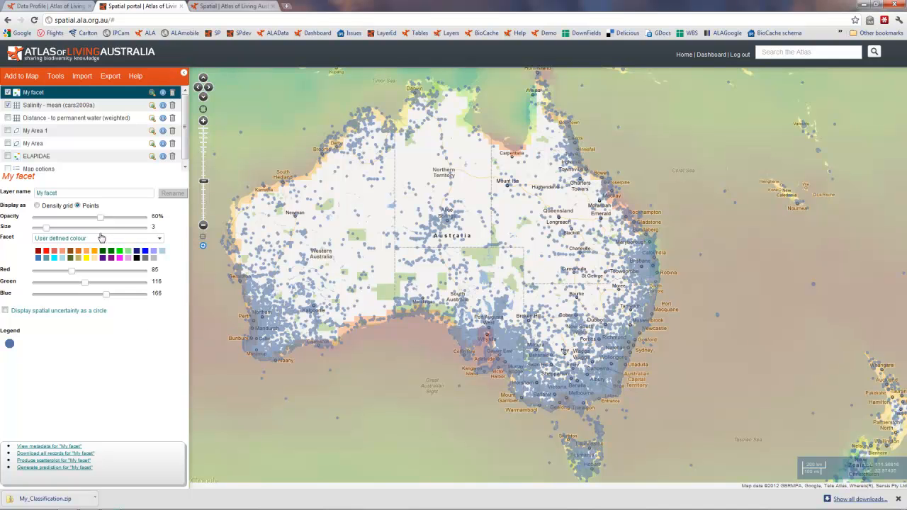
Set the opacity of the My facet points to 69% and colour them by Collection
left_click_drag(100, 217, 110, 222)
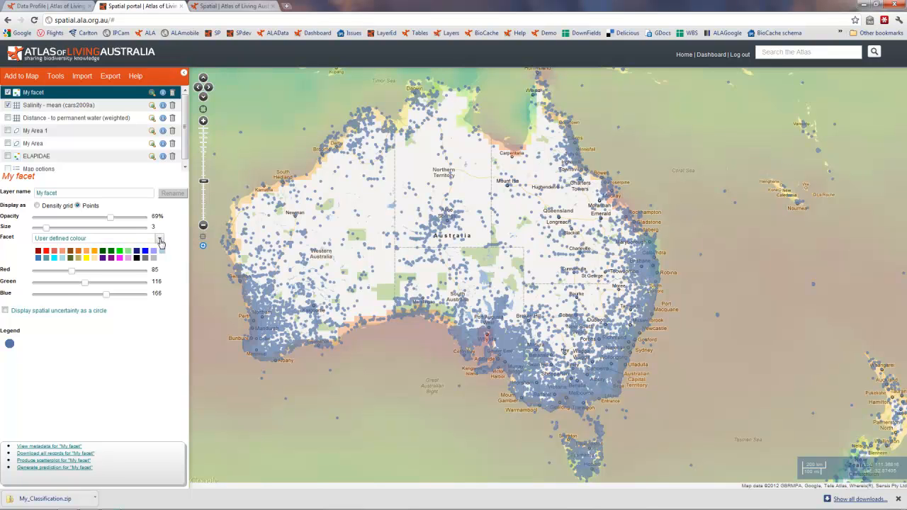
left_click(159, 239)
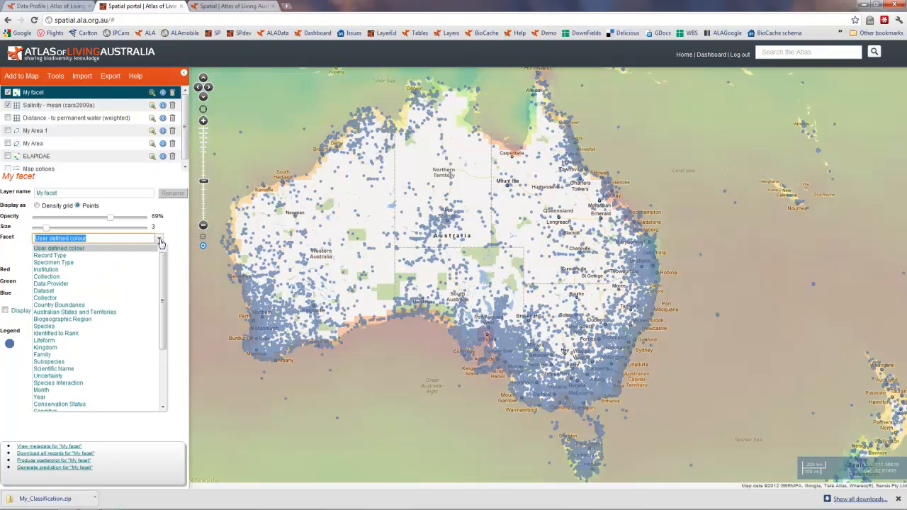
left_click(100, 277)
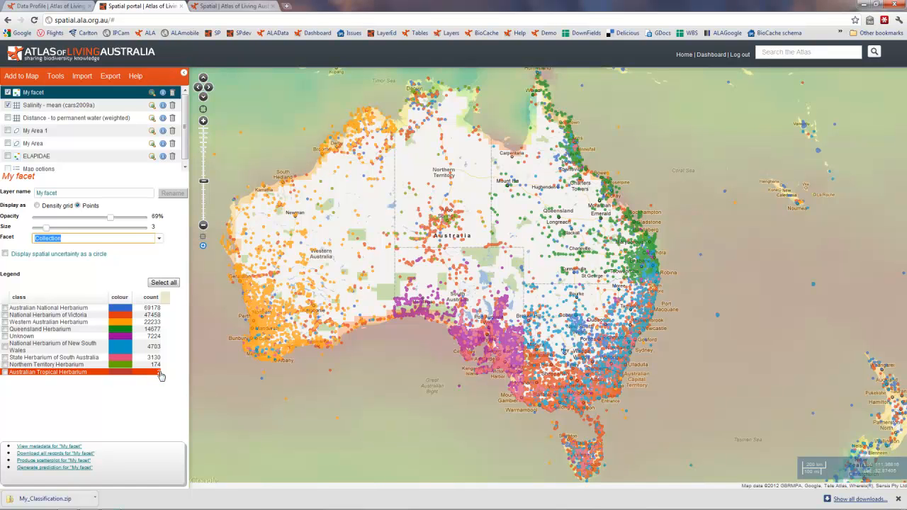
Hide the Salinity and My facet layers, and start a scatterplot applied to the World area
left_click(8, 105)
left_click(7, 93)
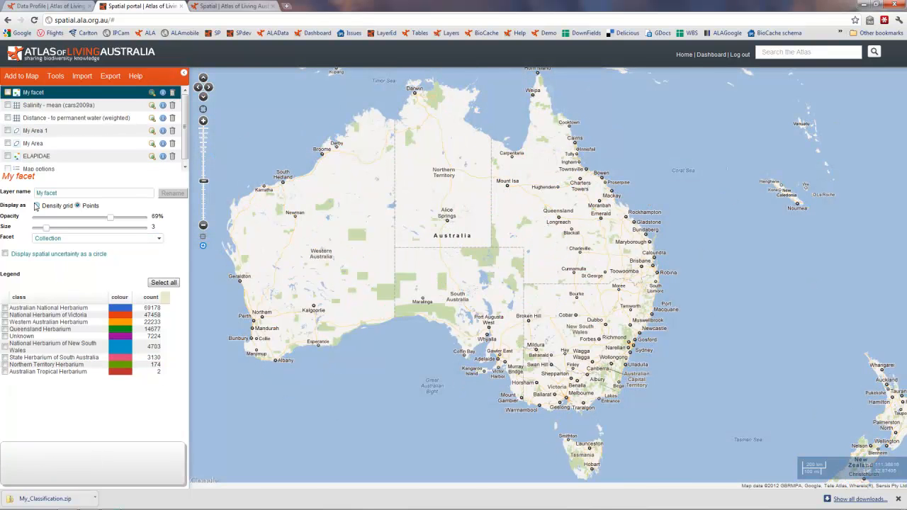
left_click(52, 77)
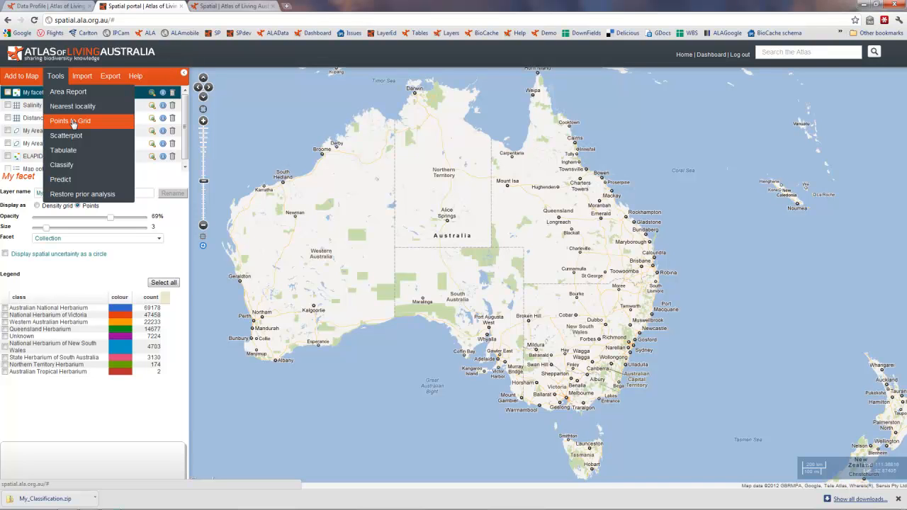
left_click(78, 136)
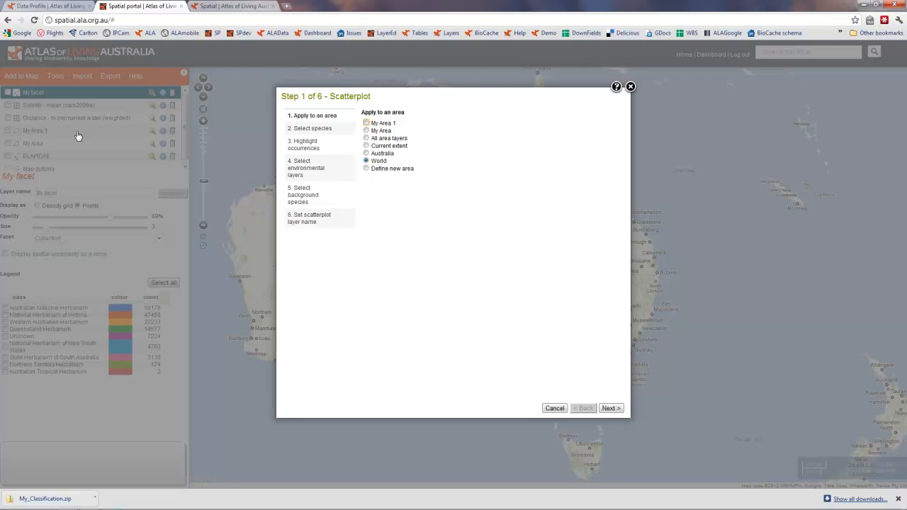
left_click(611, 409)
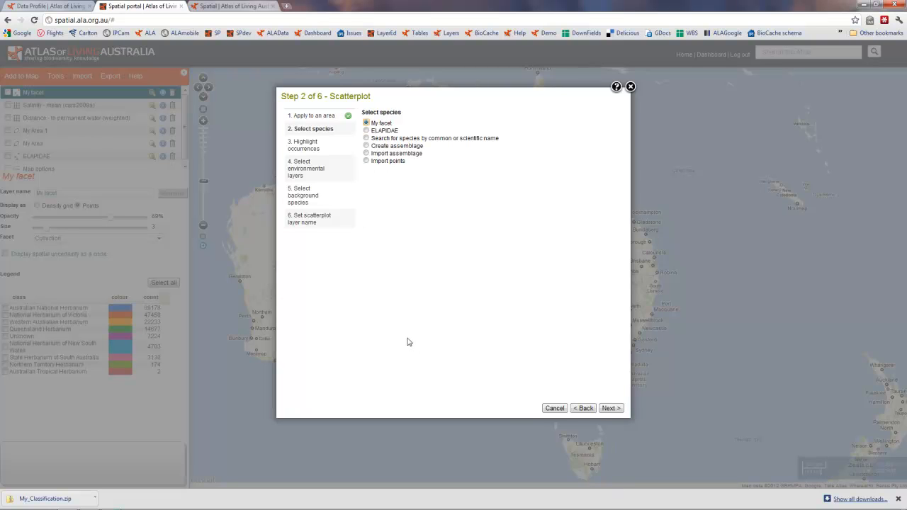
Choose Leptomeria pauciflora as the scatterplot species, with no highlighted area
left_click(399, 139)
left_click(391, 161)
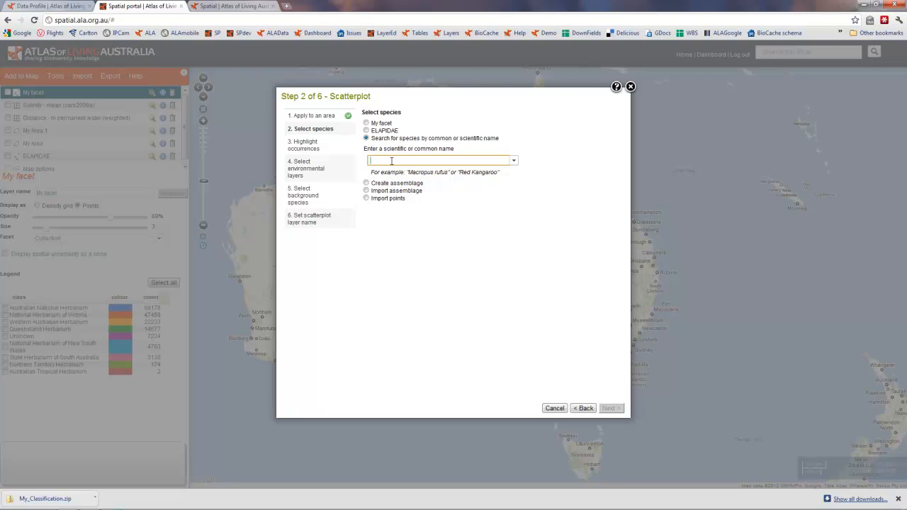
type("le")
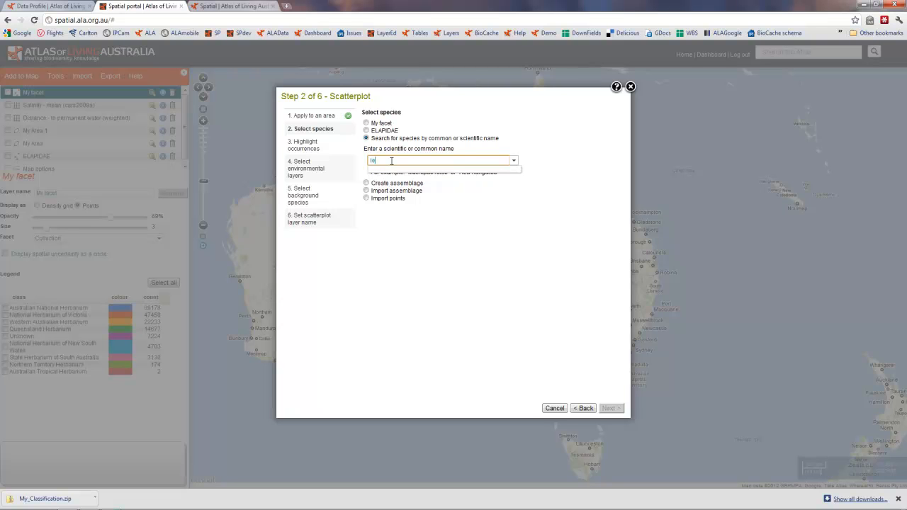
type("ptomeria")
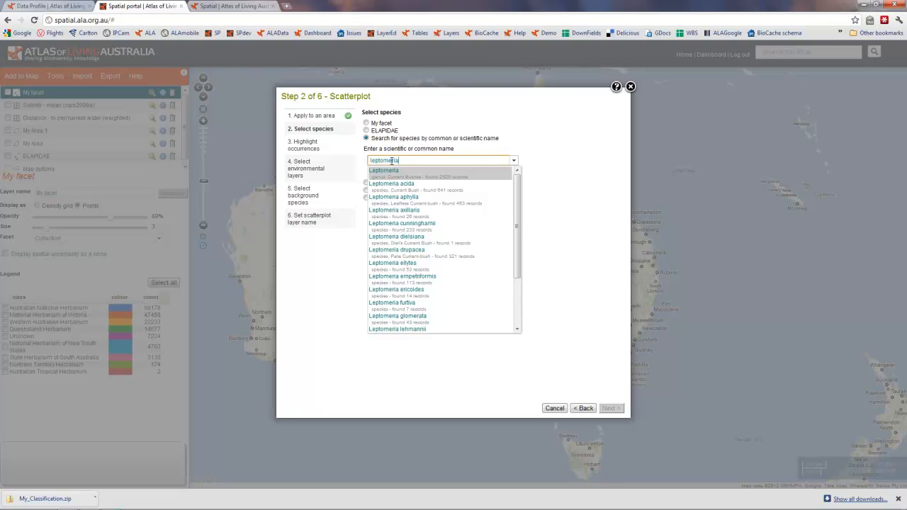
type(" pauciflora")
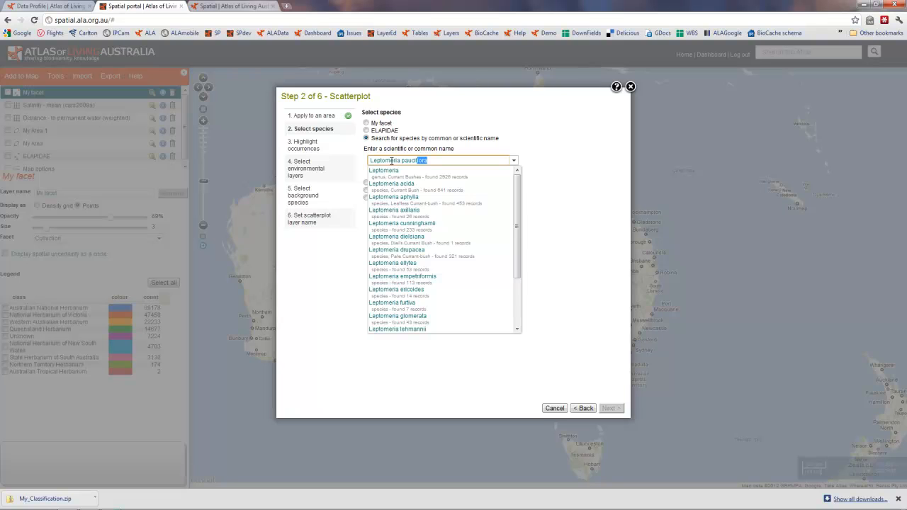
left_click(417, 176)
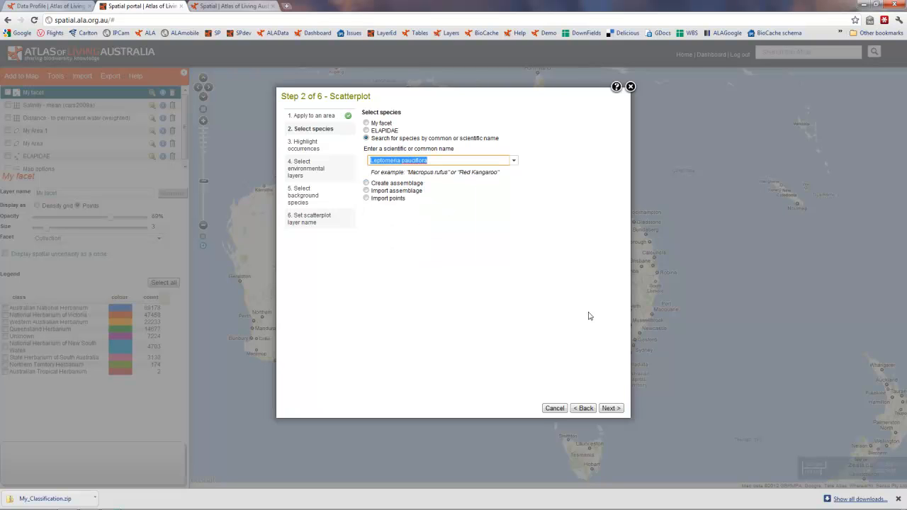
left_click(609, 409)
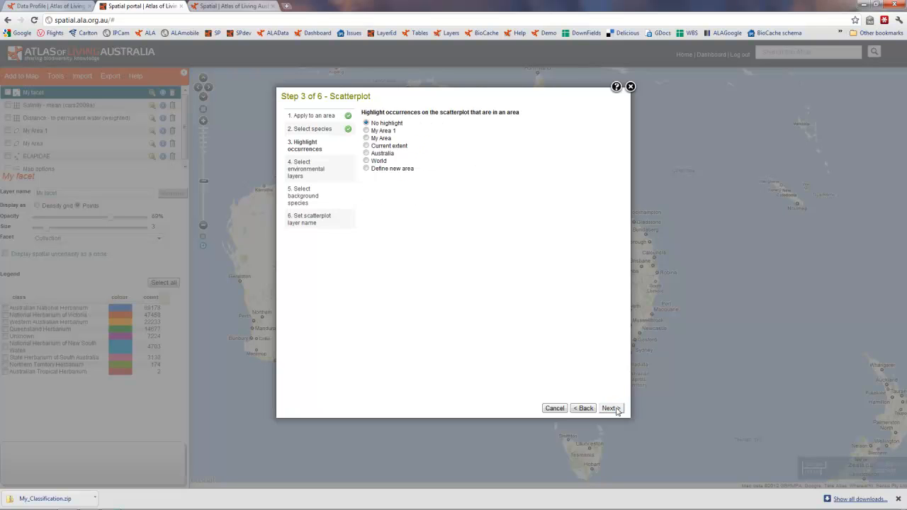
left_click(616, 409)
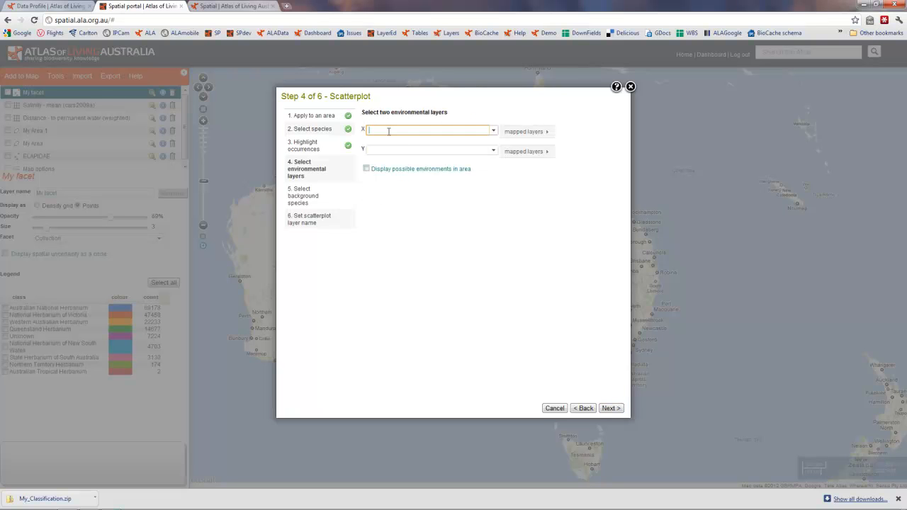
Set the scatterplot's X layer to Temperature - annual mean (Bio01) and Y to Precipitation - annual (Bio12), displaying possible environments in the area
type("Bio01")
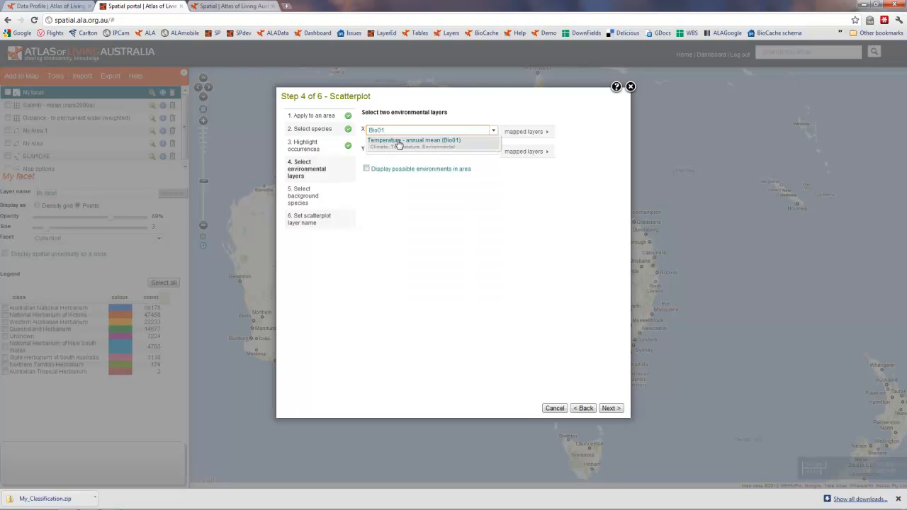
left_click(397, 143)
left_click(384, 150)
type("Bio12")
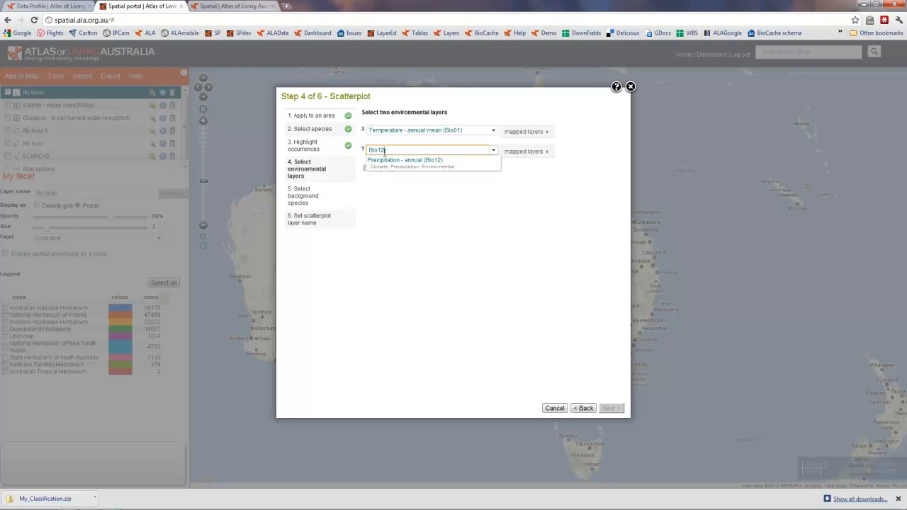
left_click(397, 165)
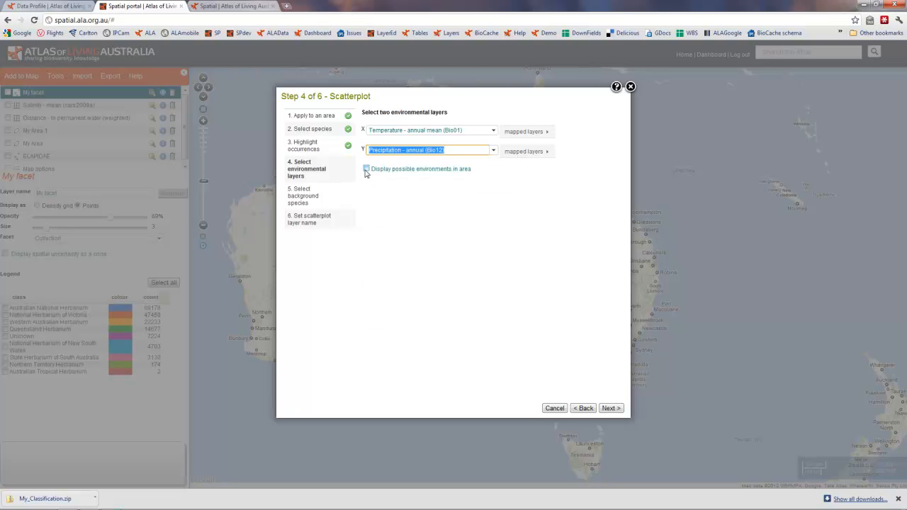
left_click(366, 169)
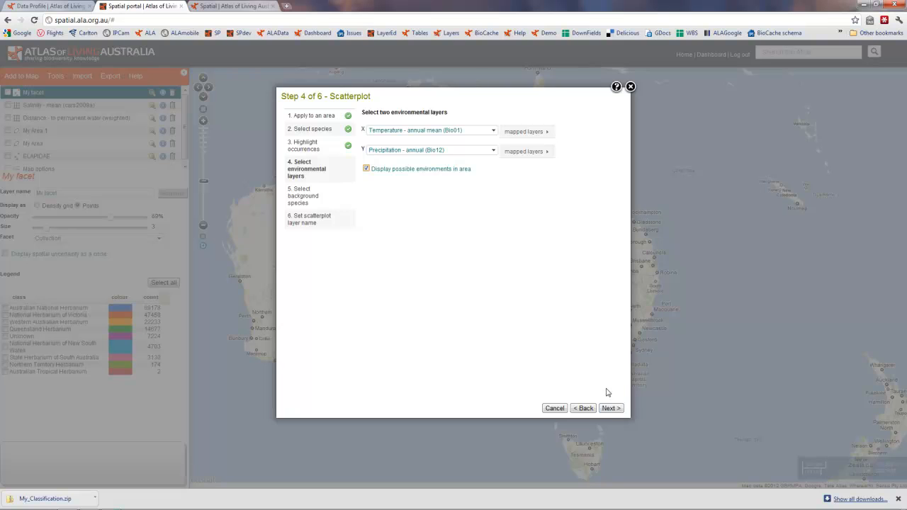
left_click(613, 409)
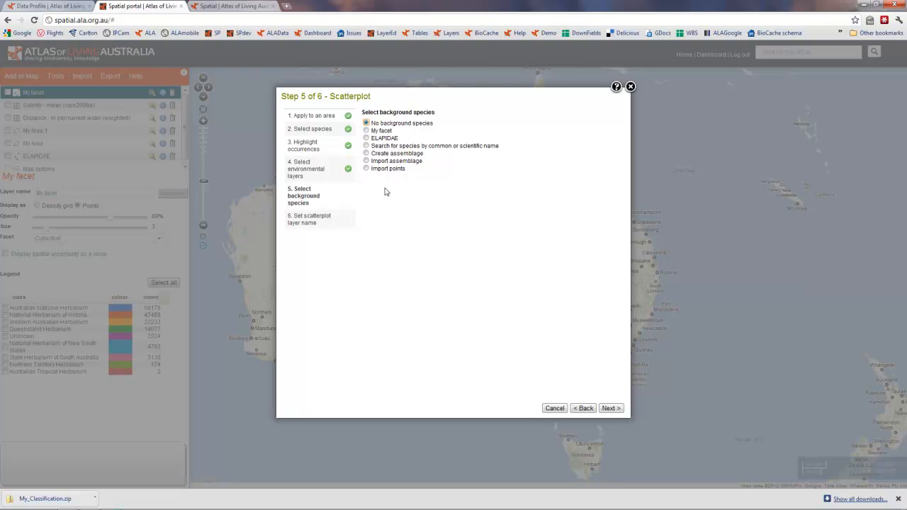
Use Leptomeria squarrulosa as the background species and generate the scatterplot under the name My Scatterplot
left_click(389, 147)
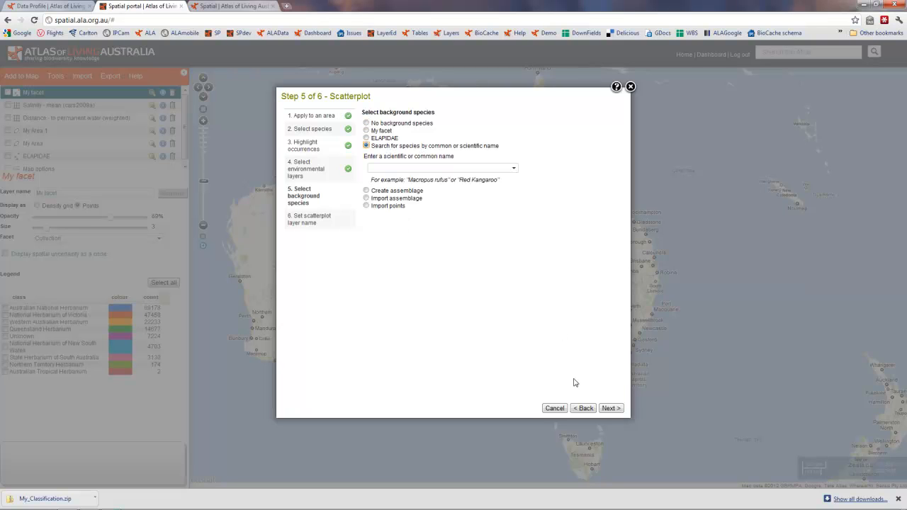
left_click(382, 169)
type("lept")
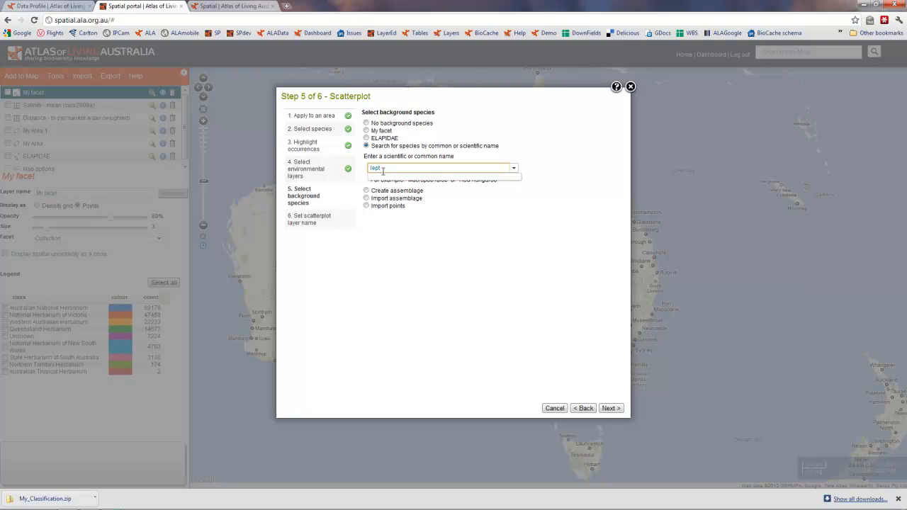
type("omeria sq")
type("uarrulosa")
left_click(432, 179)
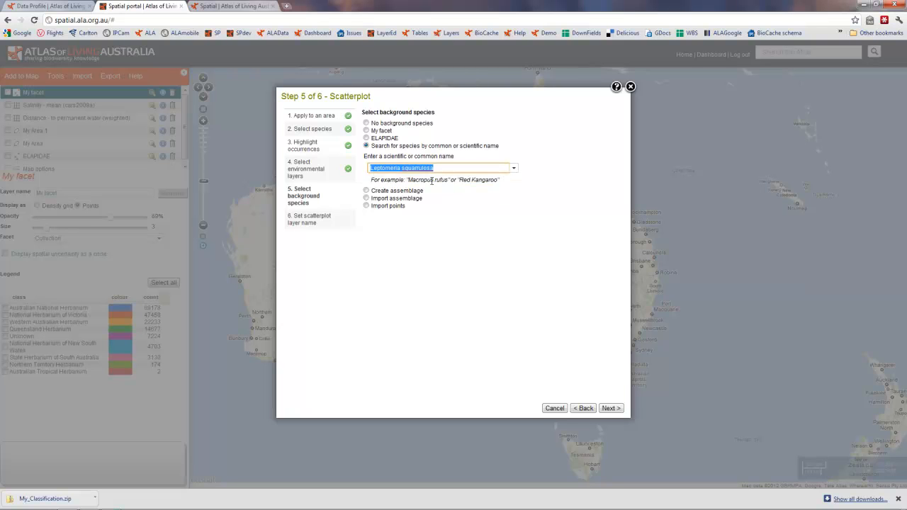
left_click(611, 409)
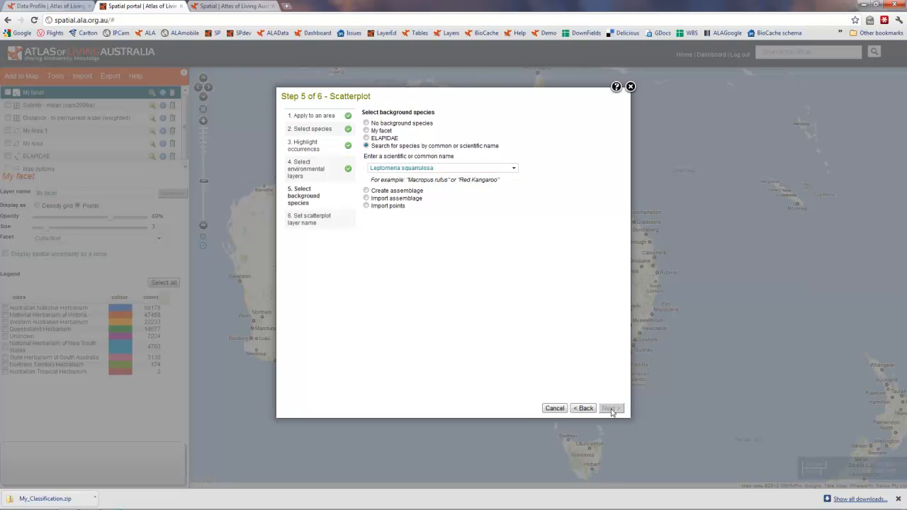
left_click(611, 409)
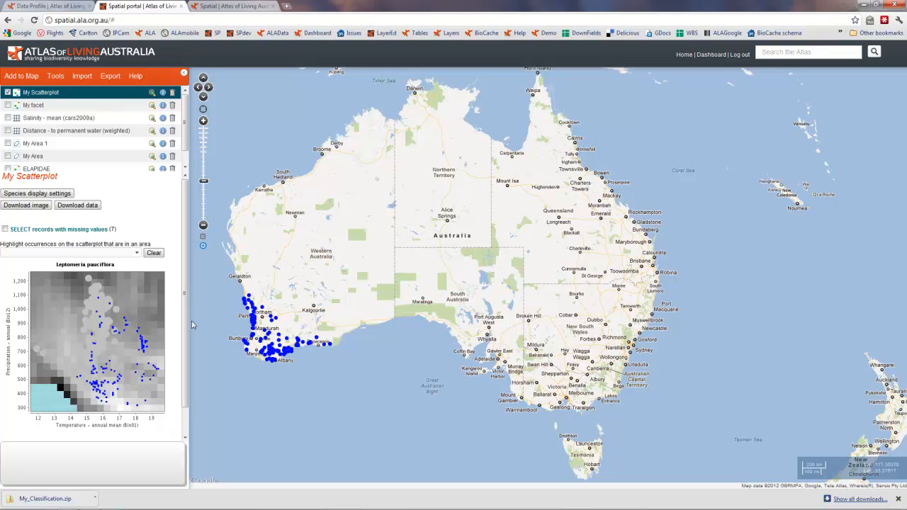
Set the scatterplot's plot size to 7 and colour its points by Biogeographic Region
left_click(35, 194)
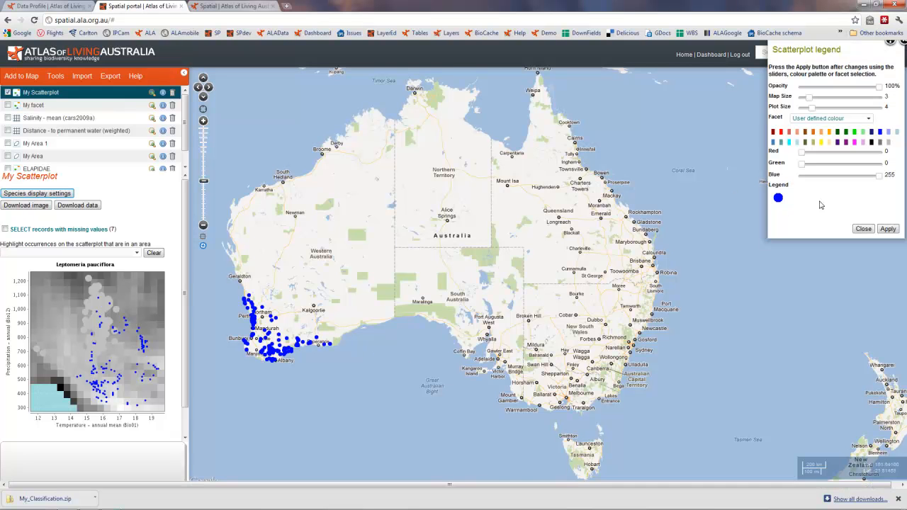
left_click_drag(820, 108, 822, 107)
left_click(889, 230)
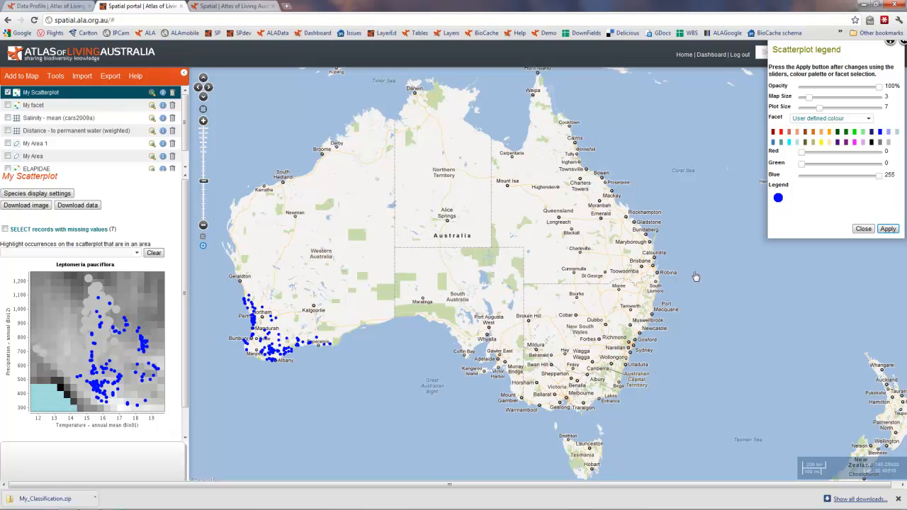
left_click(869, 119)
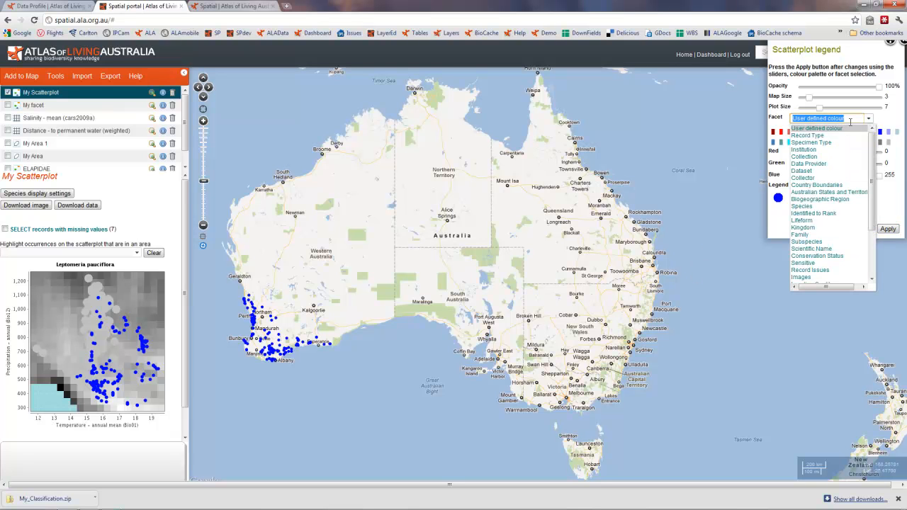
left_click(819, 201)
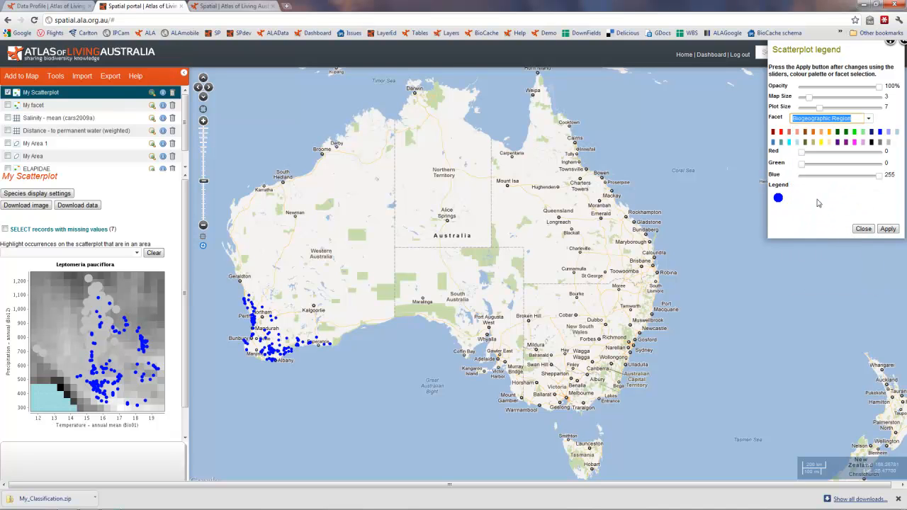
left_click(887, 229)
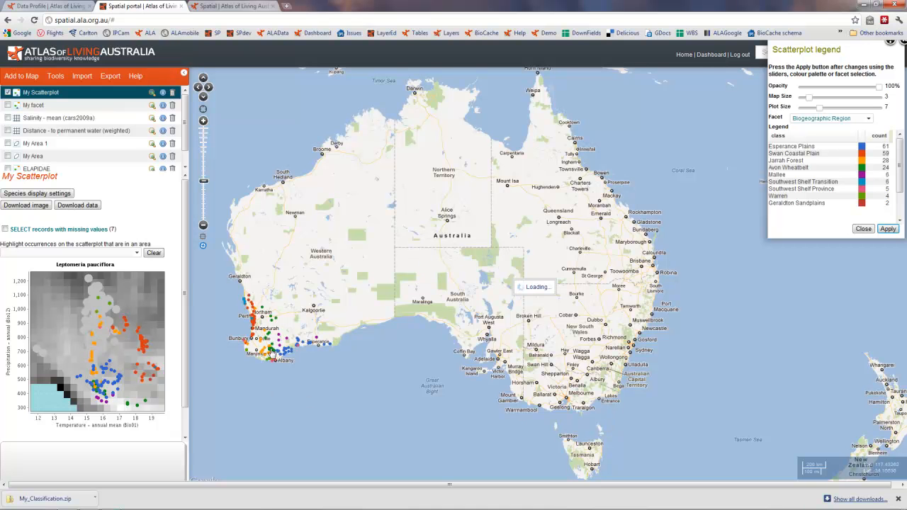
Focus the map on southwestern Australia and set the scatterplot points' map size to 7
left_click_drag(271, 353, 358, 362)
scroll(358, 362, "up", 2)
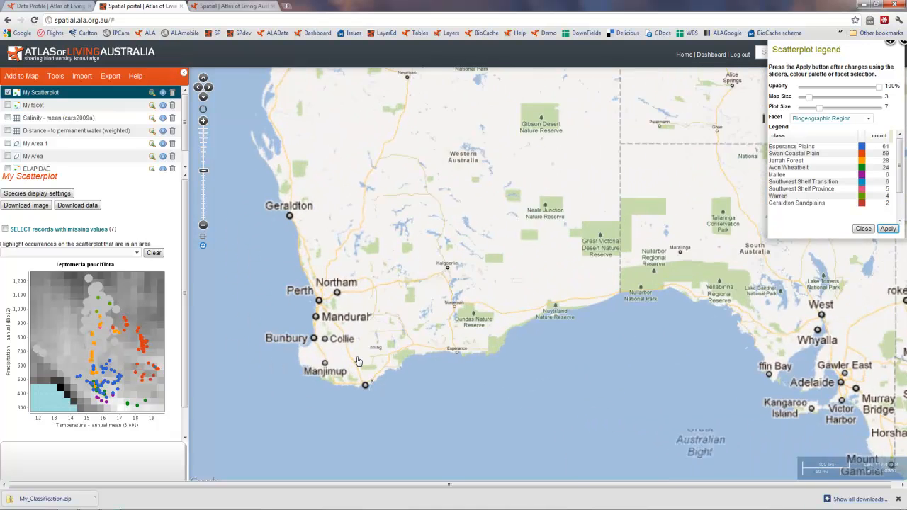
left_click_drag(334, 321, 278, 309)
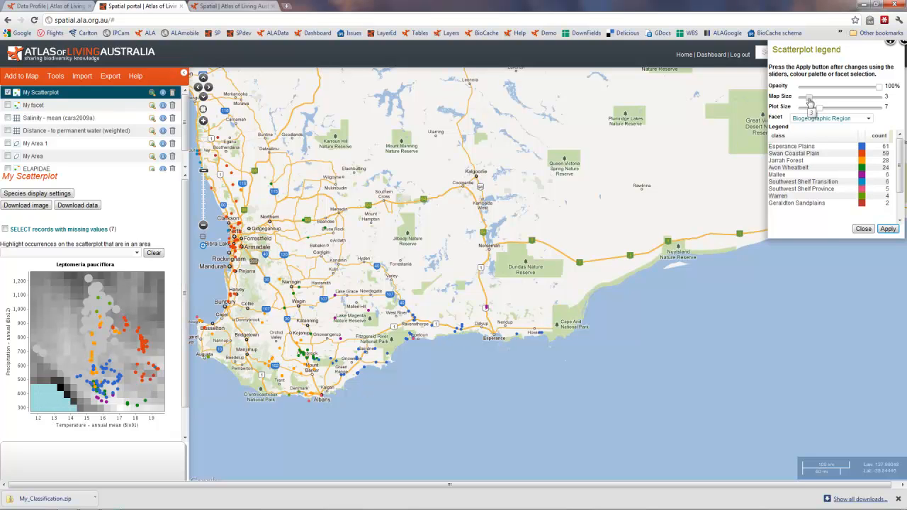
left_click_drag(810, 102, 819, 97)
left_click(889, 233)
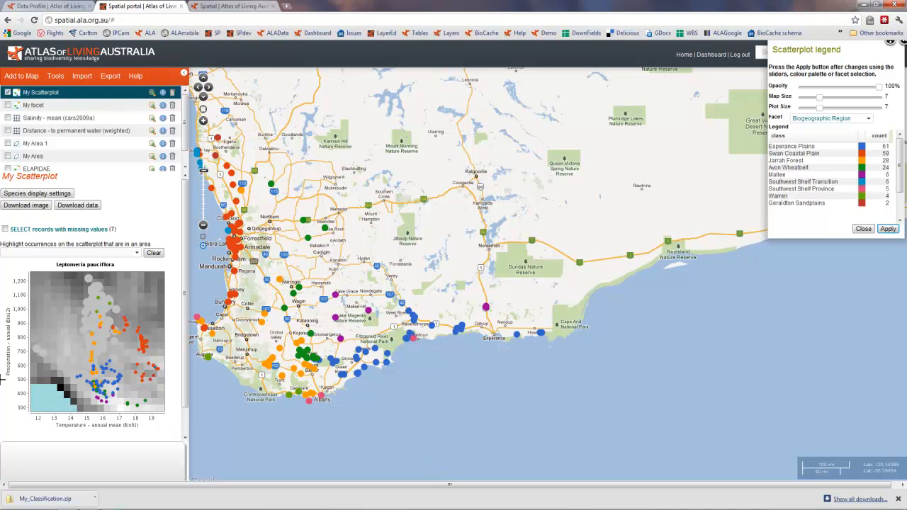
Box-select the uppermost green point on the scatterplot, around 15.4–16.0 temperature and 1052–1109 precipitation, to locate its record on the map
left_click_drag(94, 294, 104, 303)
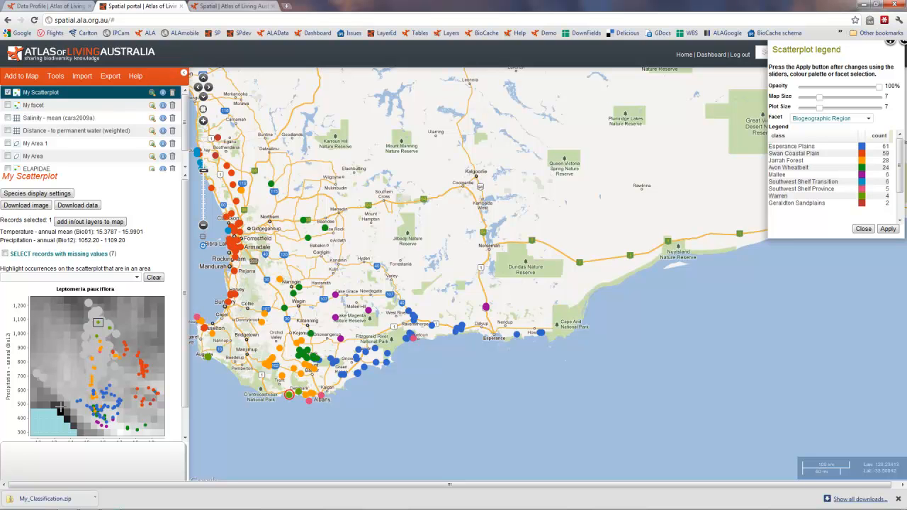
scroll(178, 388, "down", 1)
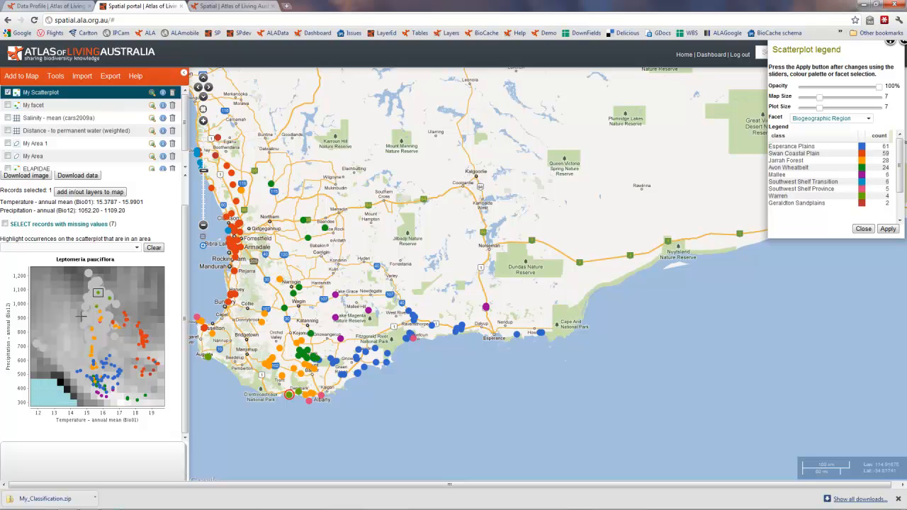
Box-select scatterplot records at about 14.6–16.4 temperature and 573–881 precipitation, add their in/out layers to the map, and hide My Scatterplot
left_click_drag(80, 321, 111, 367)
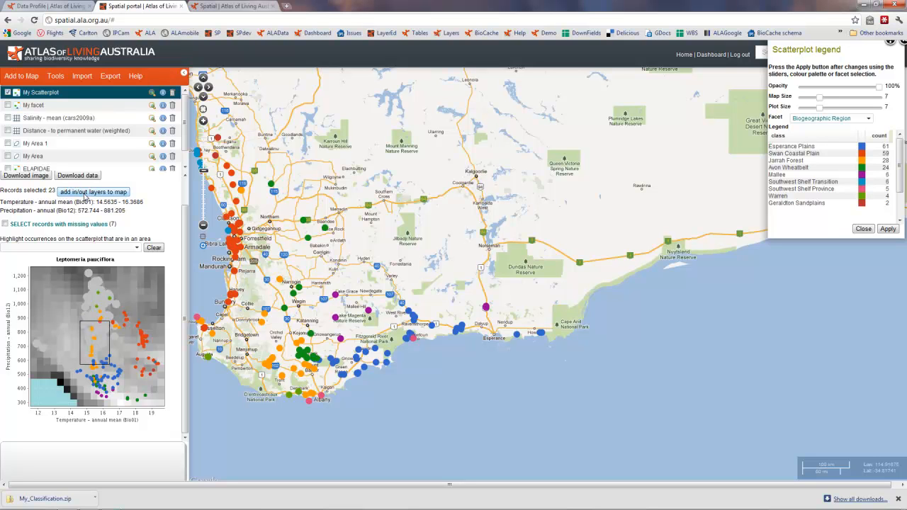
left_click(85, 197)
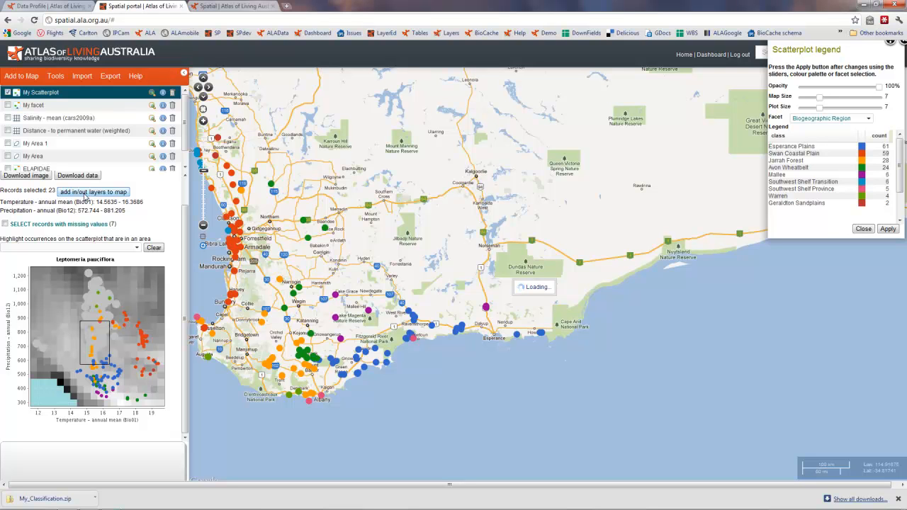
left_click(8, 93)
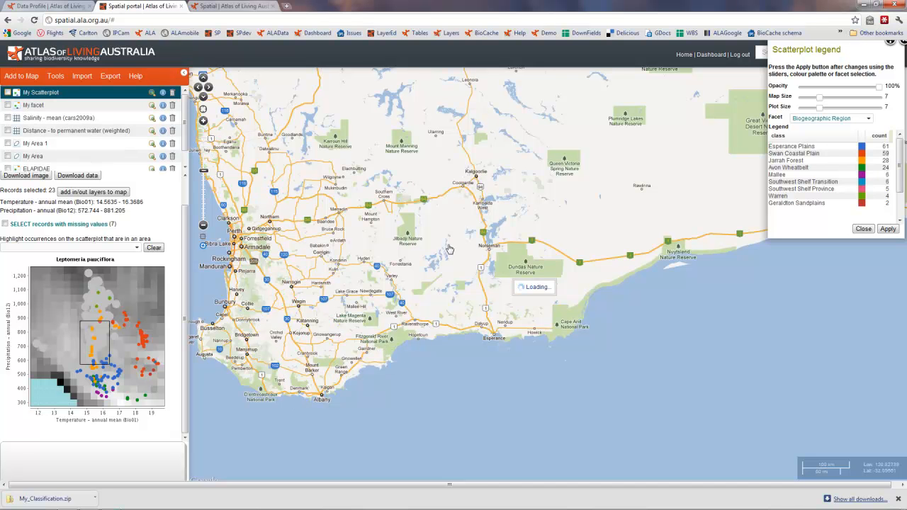
left_click_drag(384, 235, 475, 206)
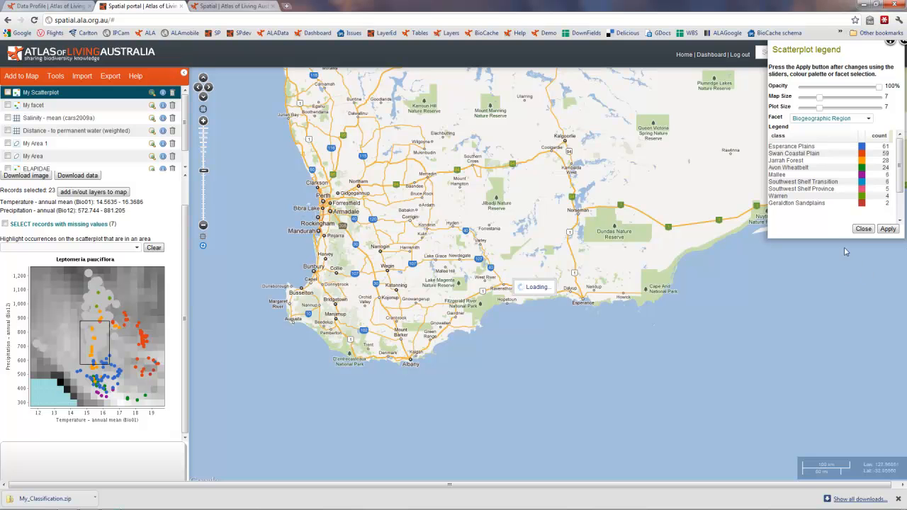
Close the scatterplot legend and start a classification applied to the current extent of the map around southwestern Australia
left_click(867, 231)
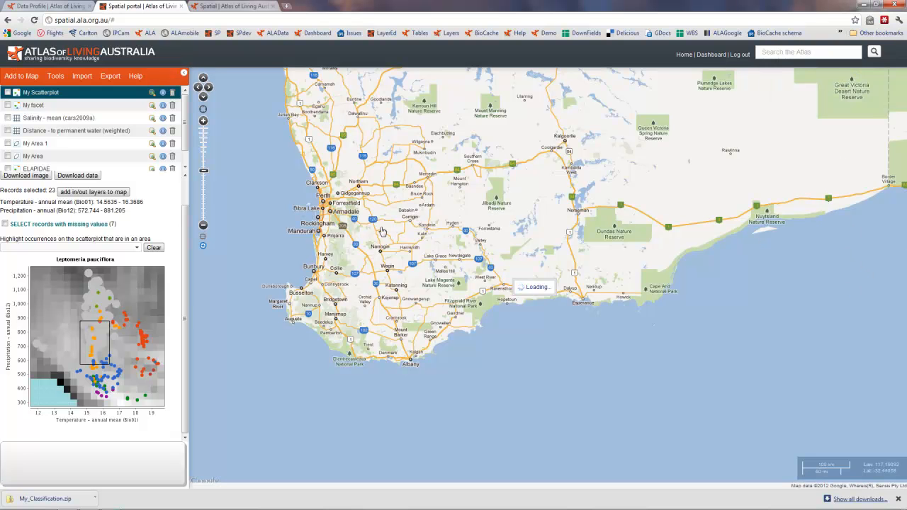
left_click_drag(410, 264, 407, 222)
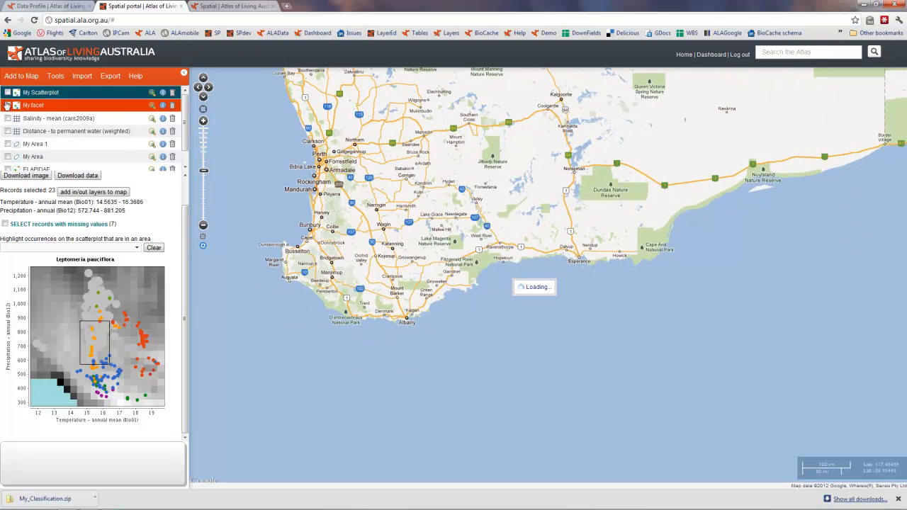
mouse_move(55, 82)
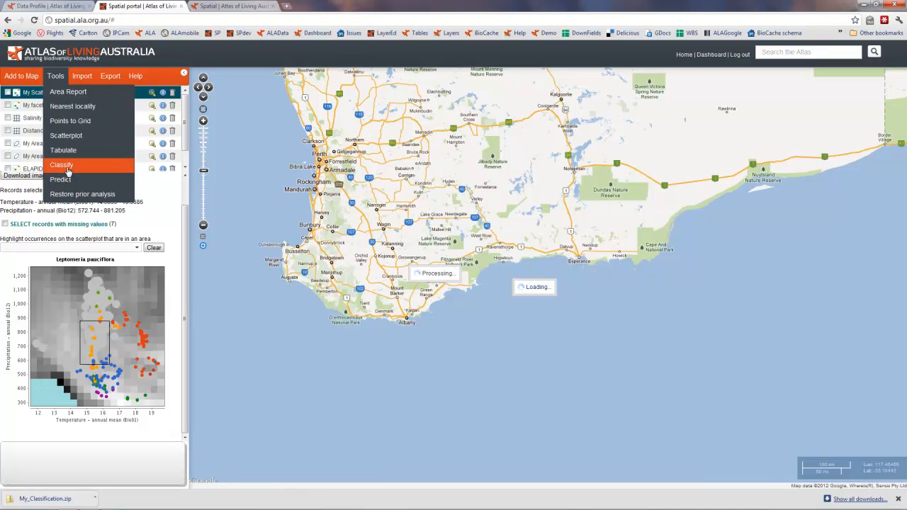
left_click(68, 170)
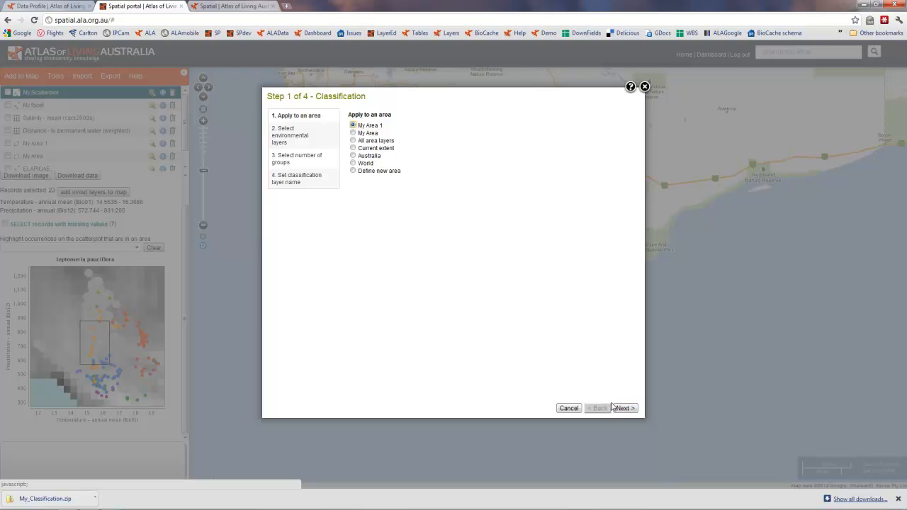
left_click(371, 149)
left_click(625, 409)
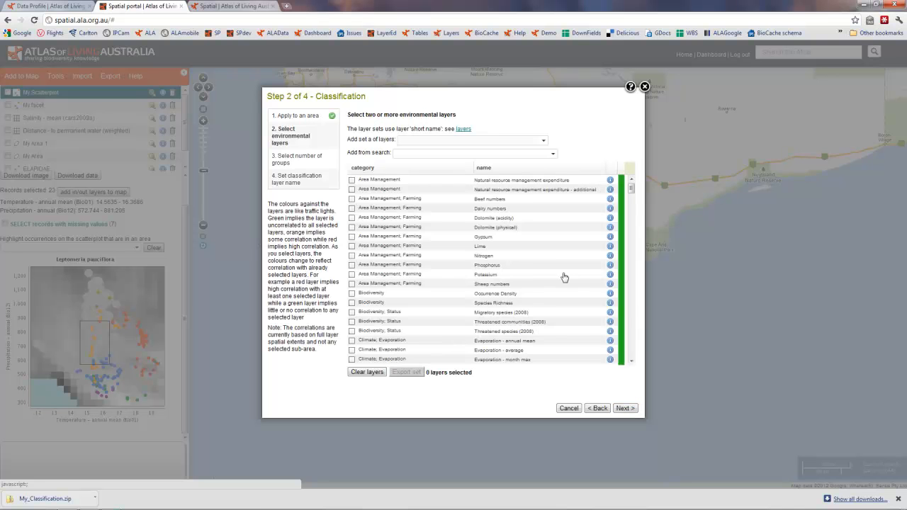
Generate My Classification from the Best 5 independent terrestrial environmental layers with a custom number of groups, and set its opacity to 100%
left_click(543, 141)
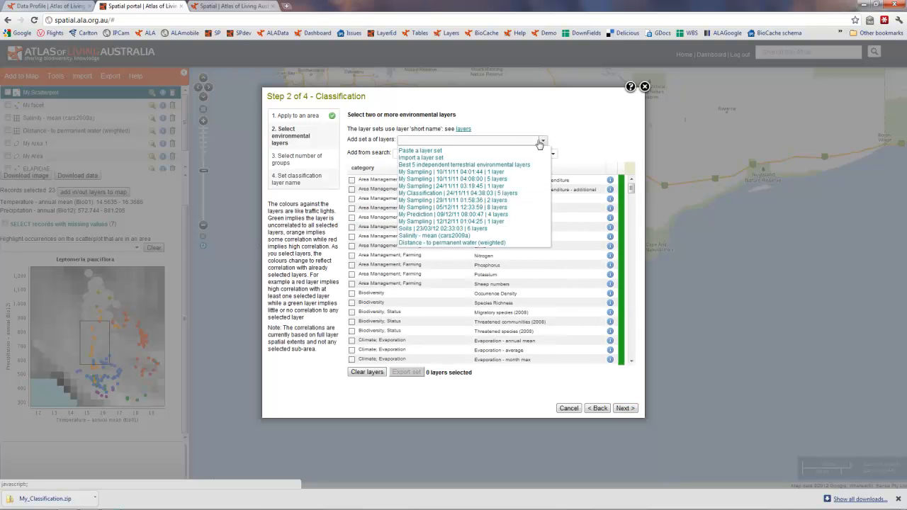
left_click(418, 166)
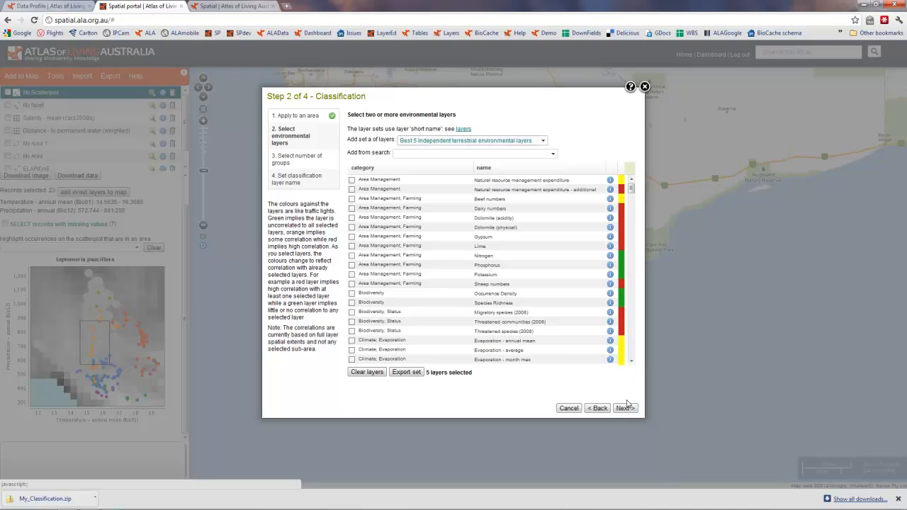
left_click(625, 408)
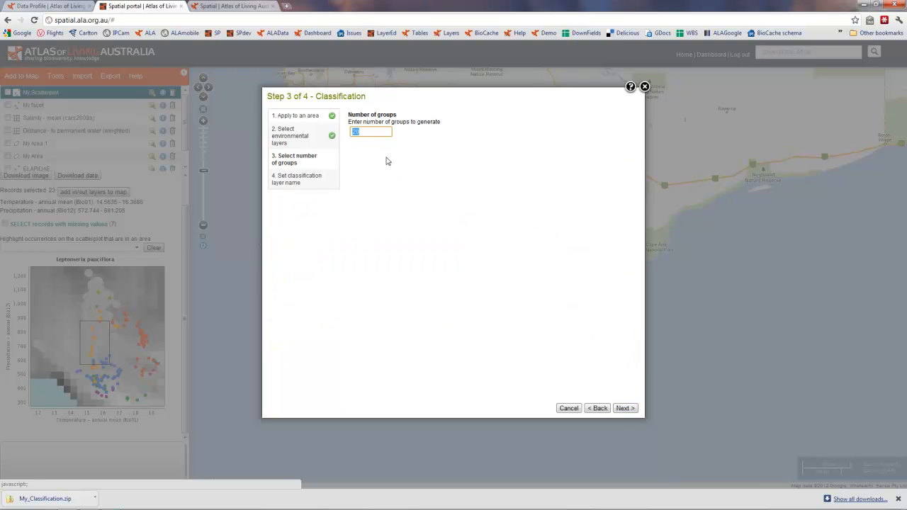
type("5")
left_click(628, 409)
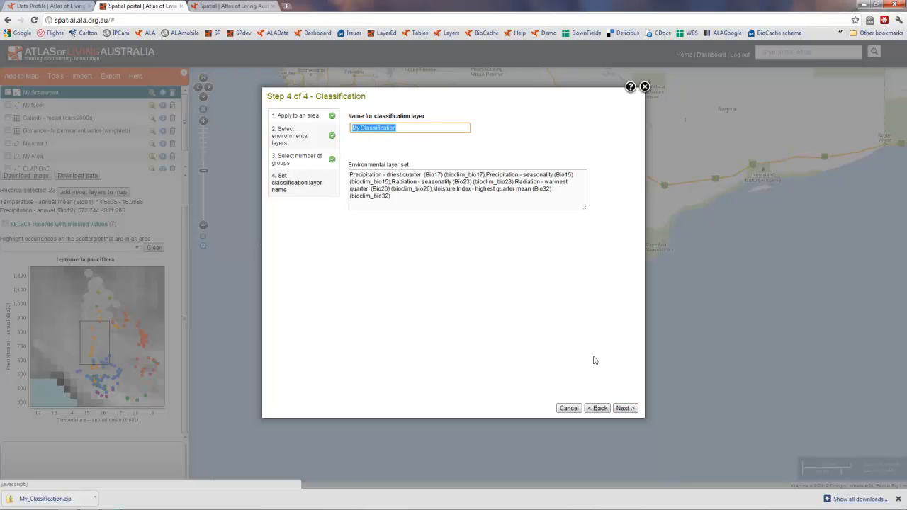
left_click(626, 409)
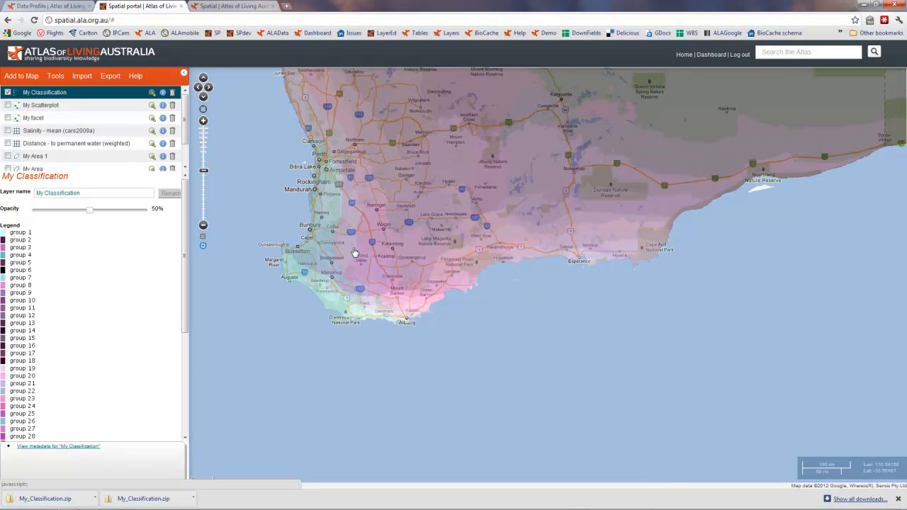
left_click_drag(89, 211, 145, 224)
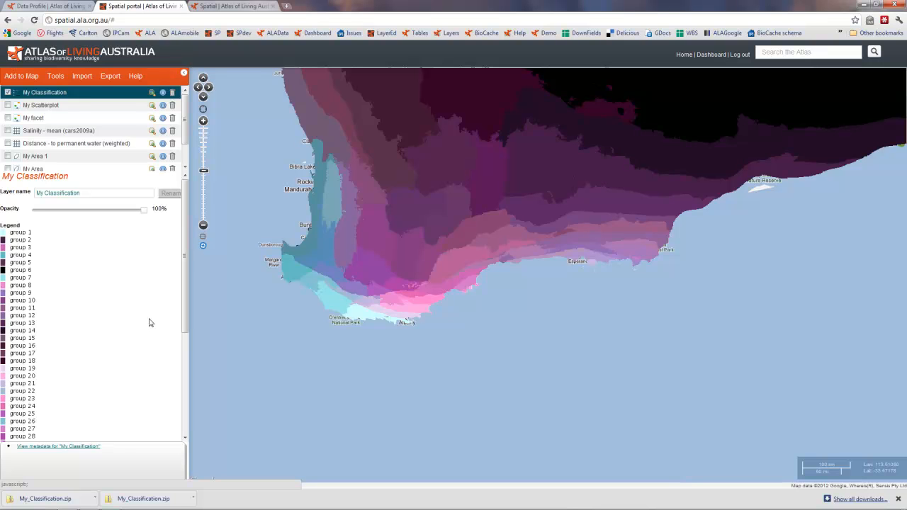
Start a points import with "test" as the new layer's name and proceed to choosing the file
left_click(102, 76)
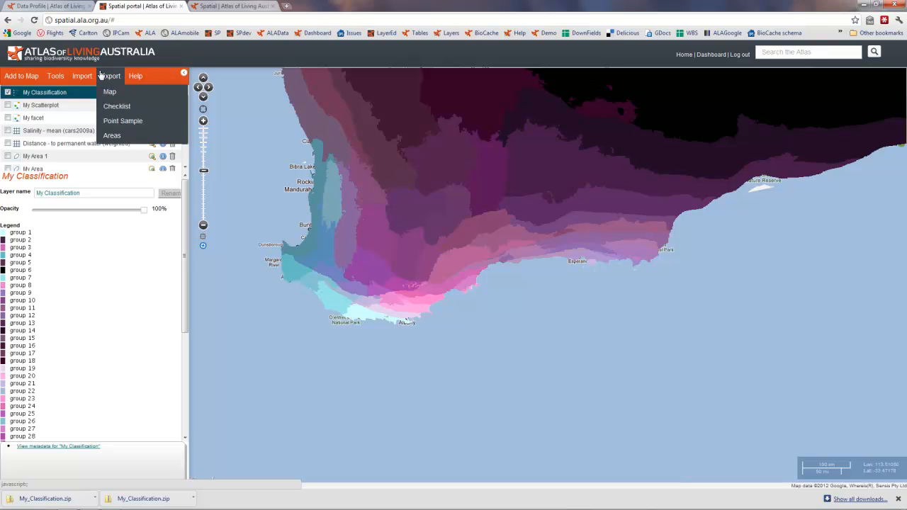
left_click(80, 77)
left_click(86, 95)
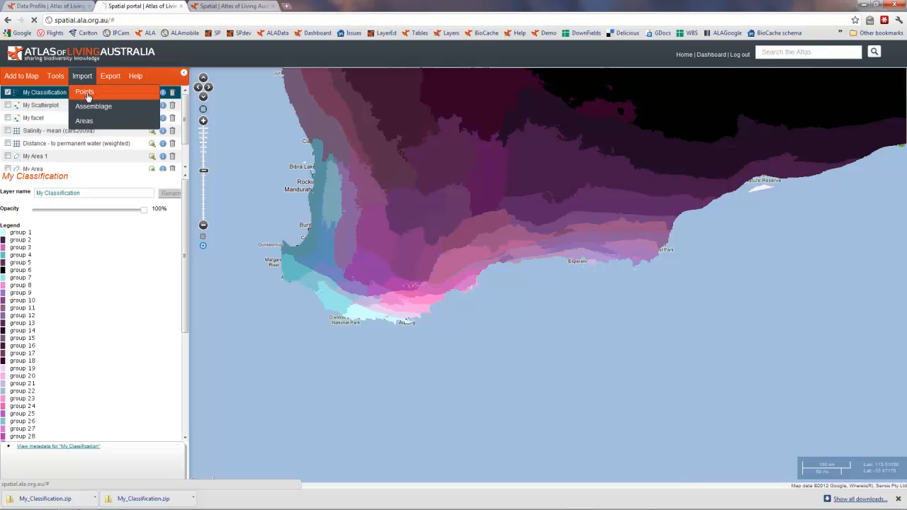
left_click(387, 122)
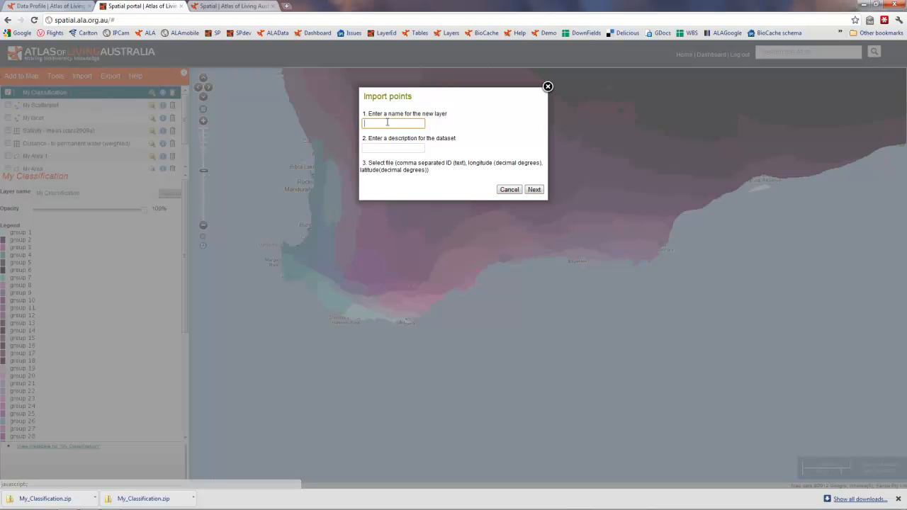
type("test")
left_click(534, 190)
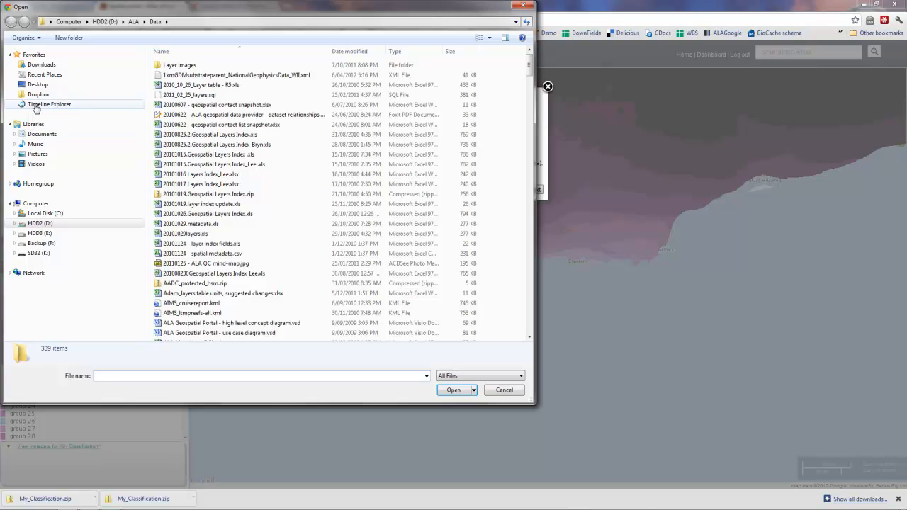
Import Demo_Points_100x9v.csv from the Desktop and map its points with the World area
left_click(35, 86)
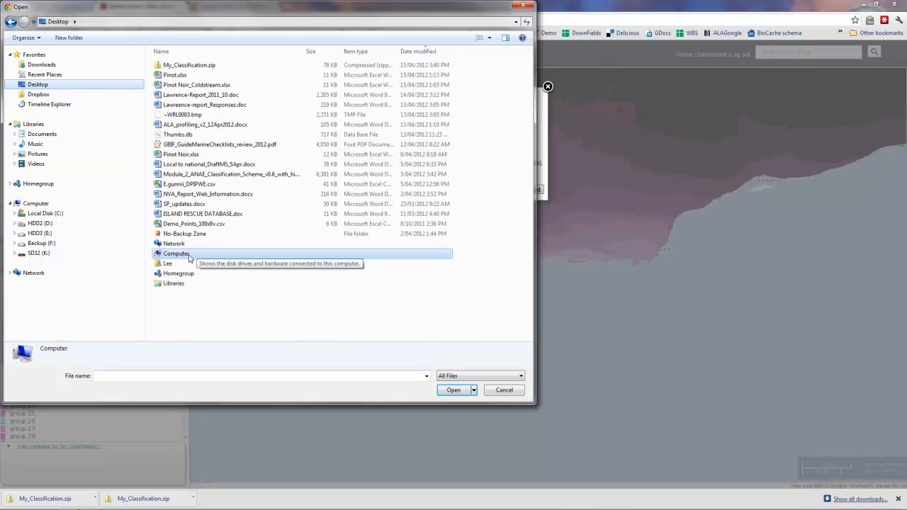
left_click(199, 52)
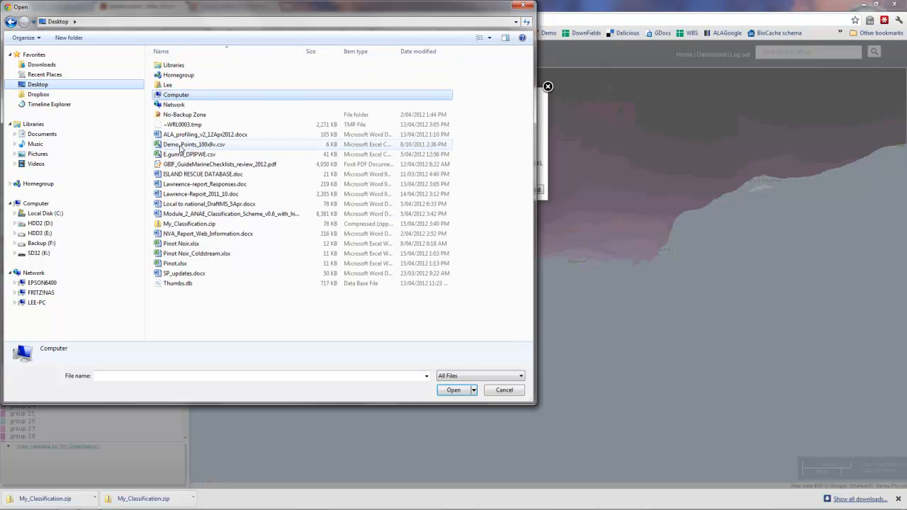
double_click(184, 145)
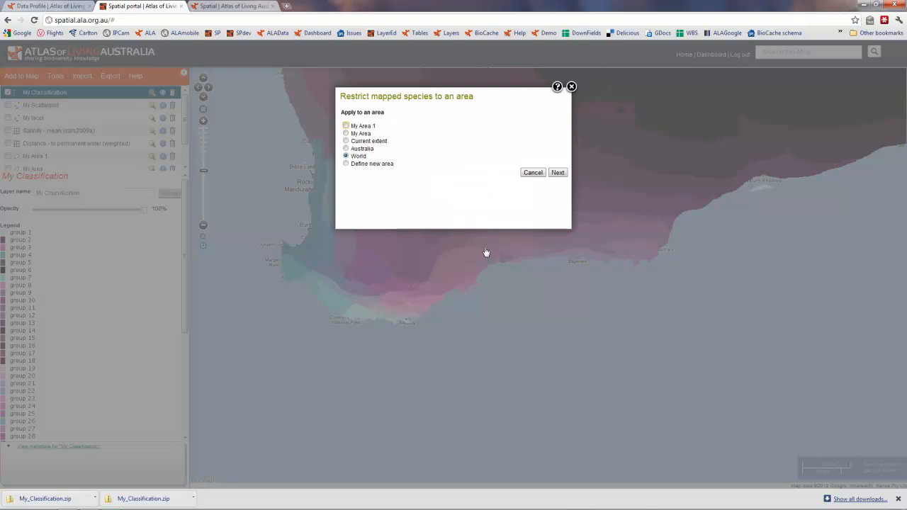
left_click(560, 174)
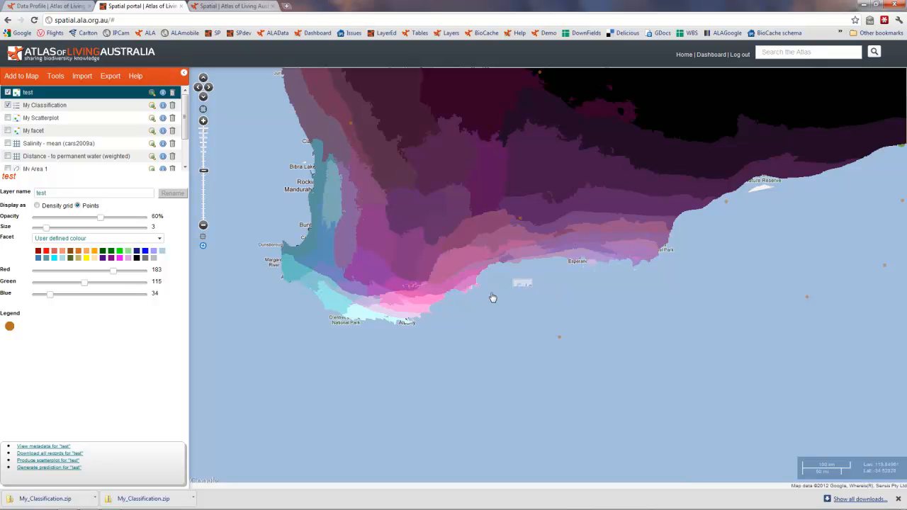
Hide My Classification and colour the test layer's points across its full extent by the lab01 facet
left_click(8, 105)
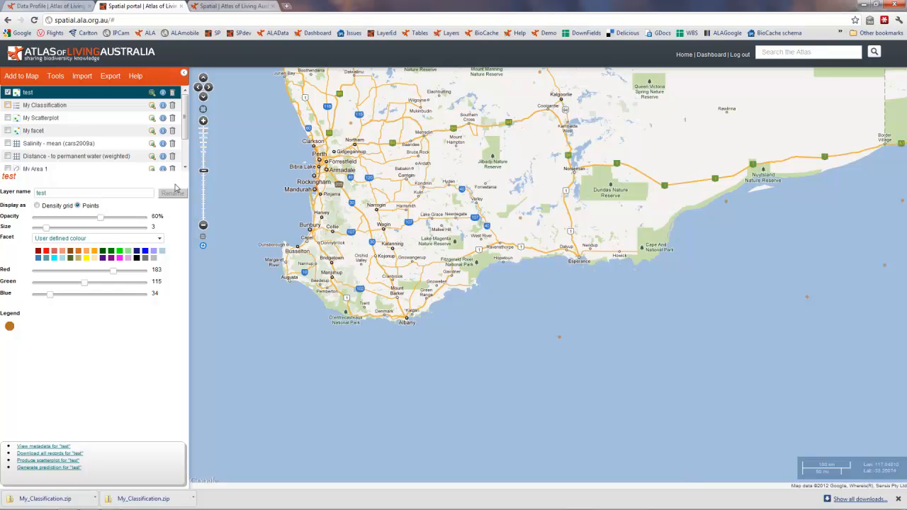
left_click(153, 94)
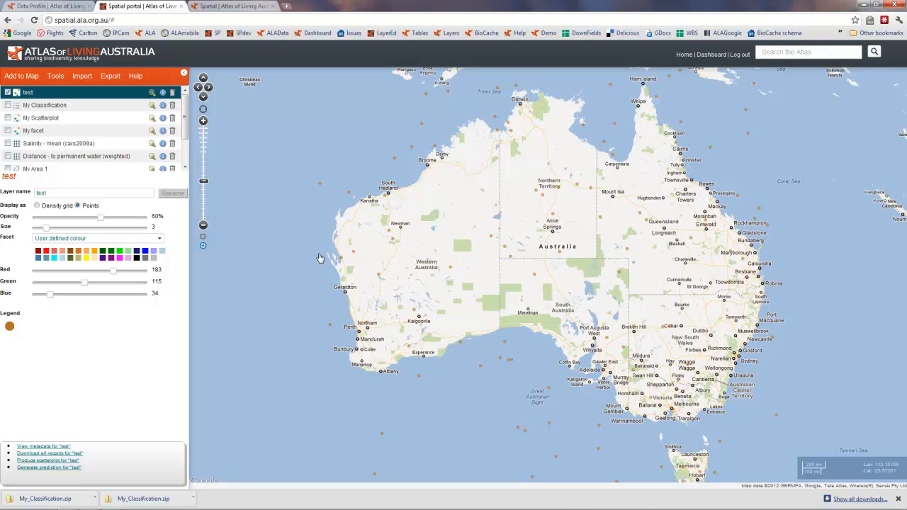
left_click(159, 239)
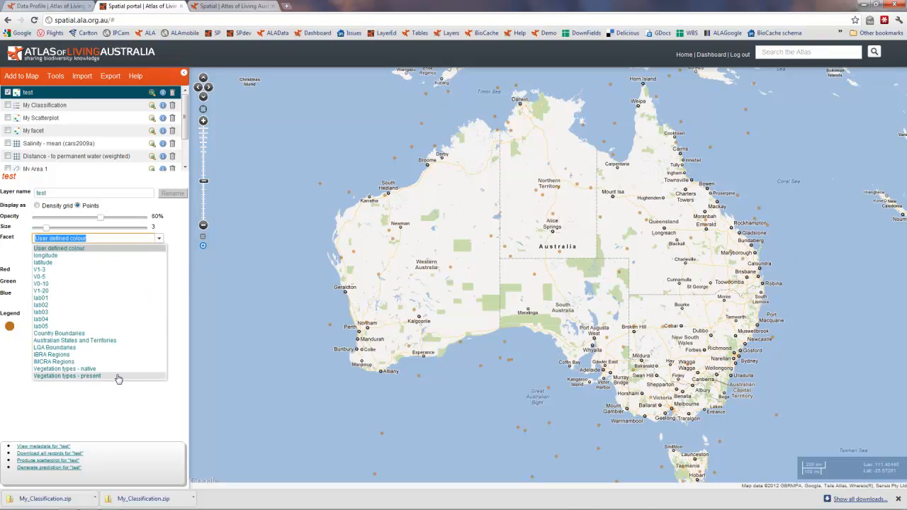
left_click(40, 298)
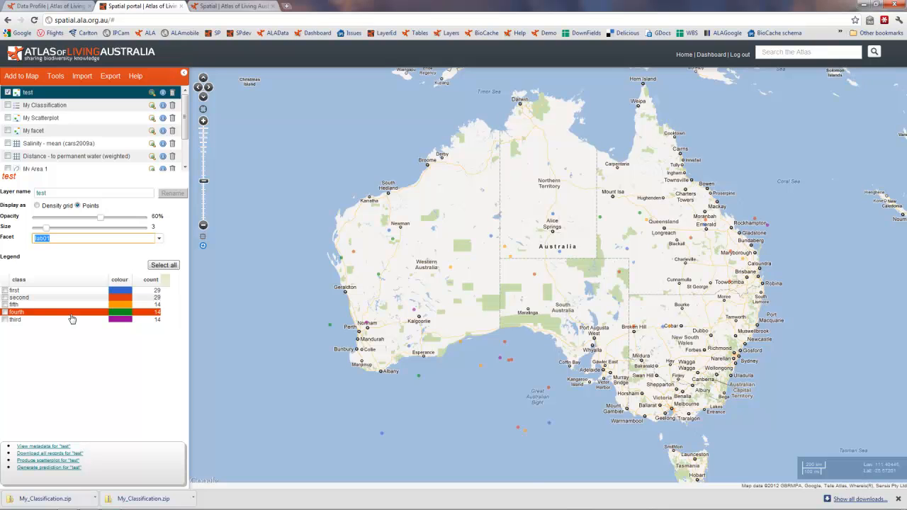
left_click(21, 298)
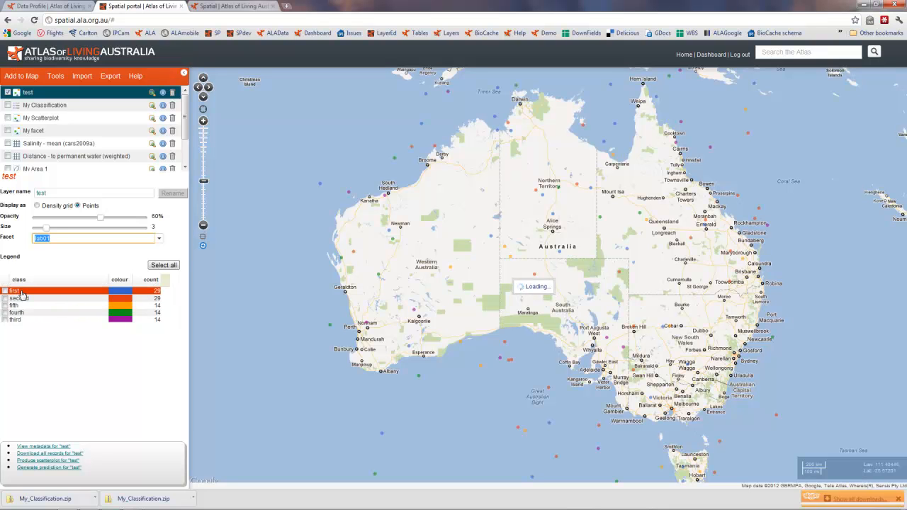
left_click(21, 313)
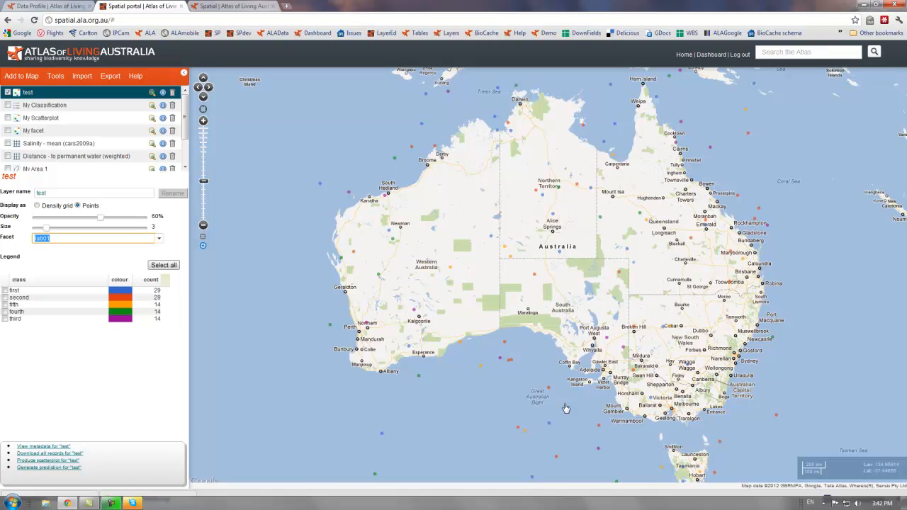
Switch to the Atlas dashboard and expand ANIMALIA in the taxonomy tree to examine its phyla
key("ctrl+1")
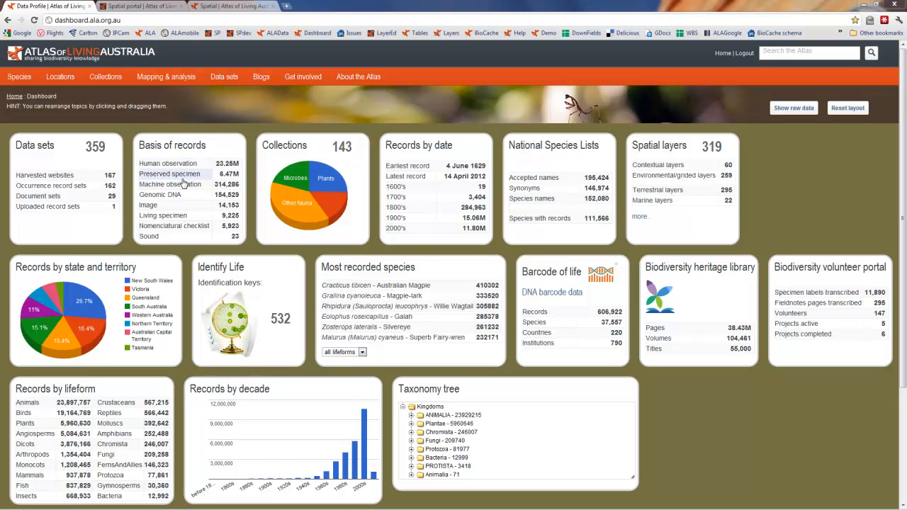
mouse_move(302, 181)
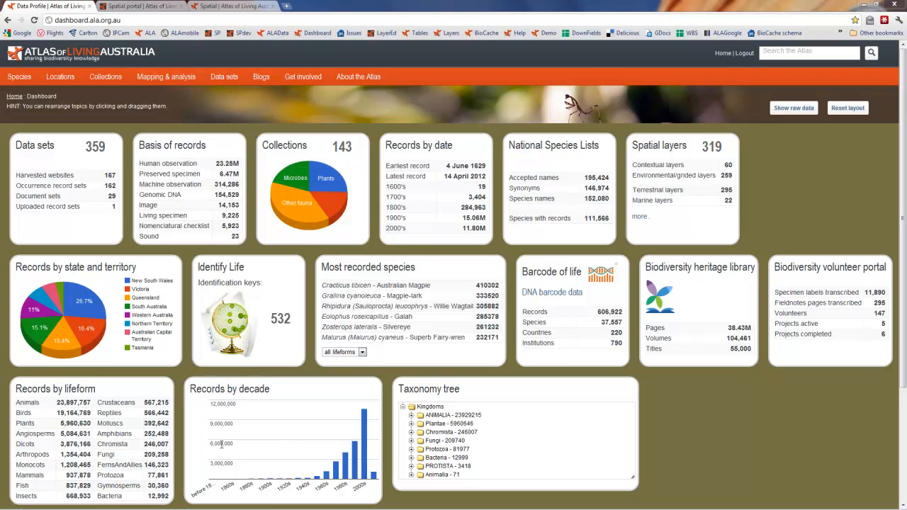
mouse_move(358, 474)
left_click(412, 416)
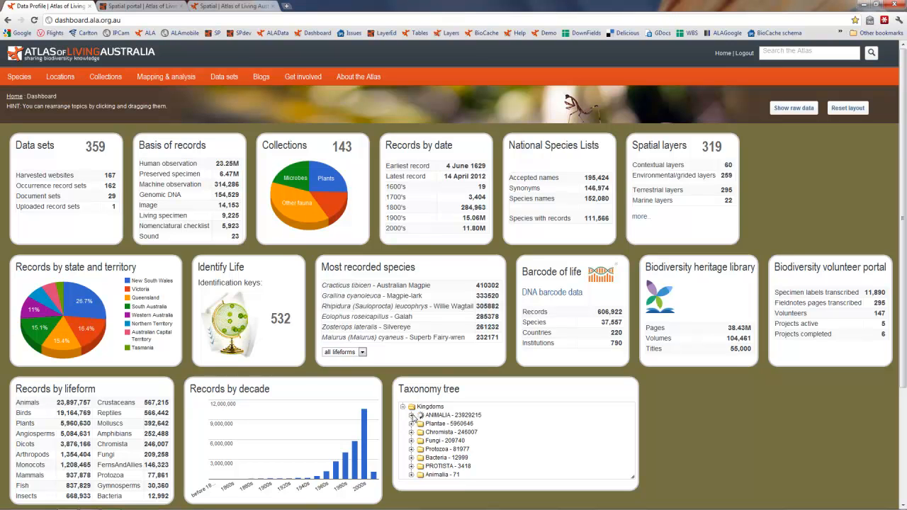
scroll(459, 448, "down", 1)
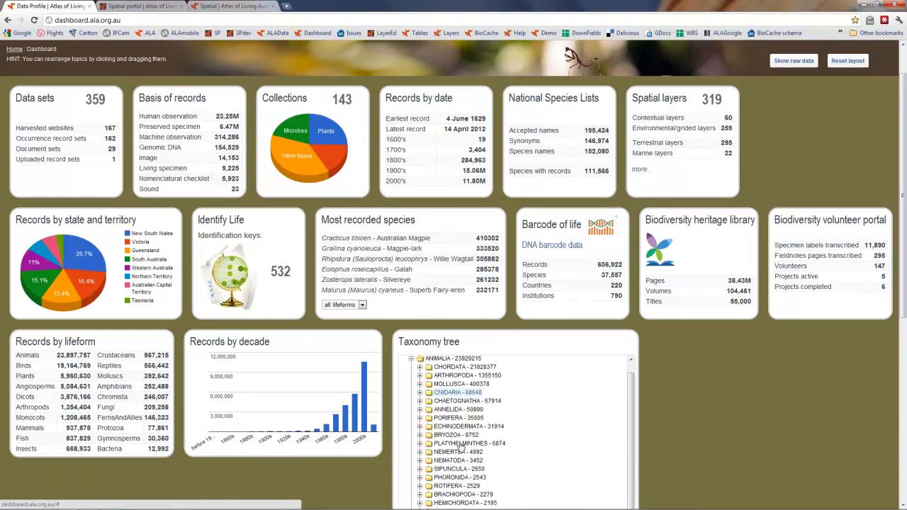
scroll(459, 448, "down", 2)
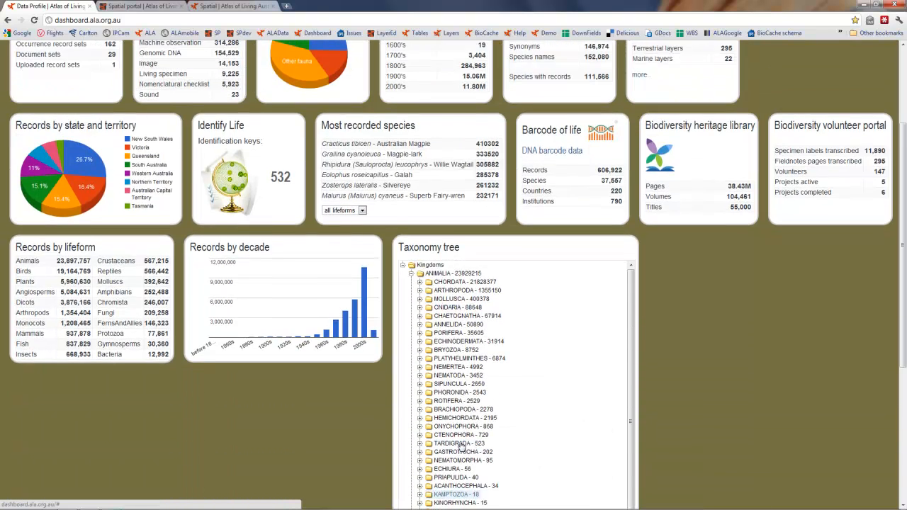
scroll(459, 448, "up", 4)
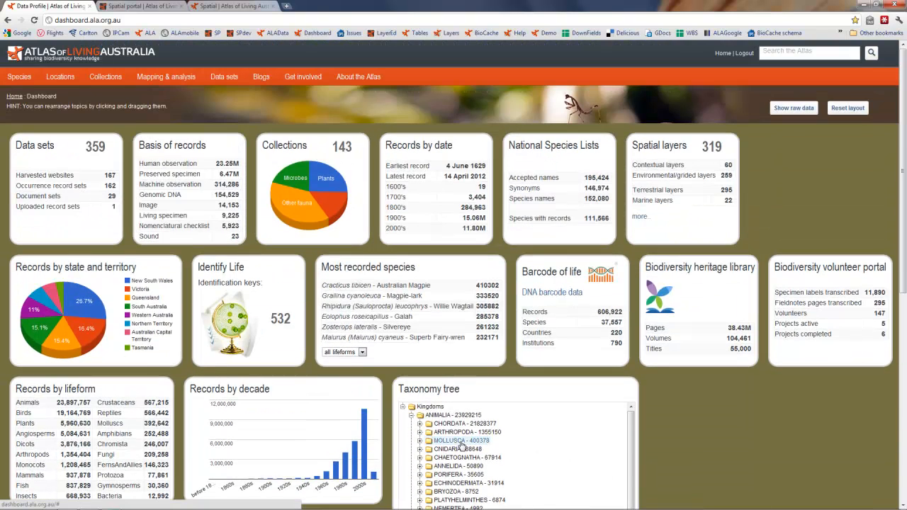
Switch to the spatial portal and map the ELAPIDAE species records for the World area
left_click(151, 7)
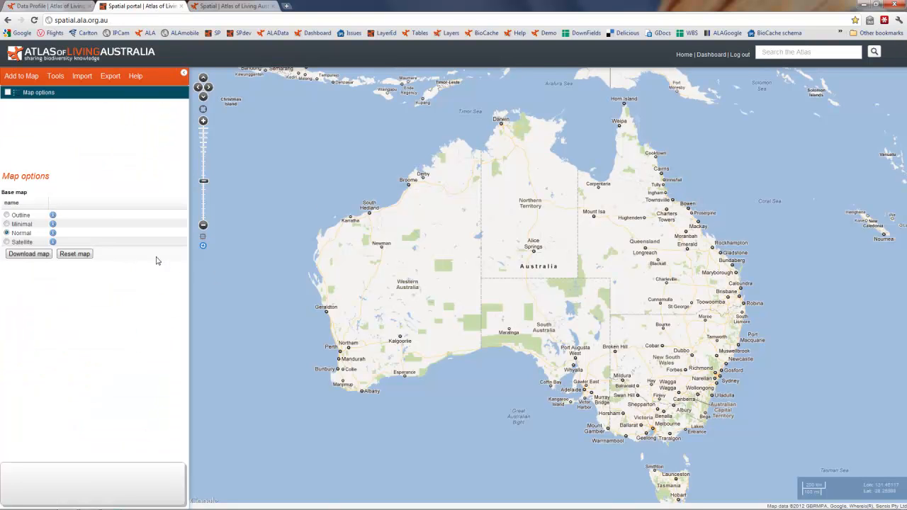
mouse_move(73, 82)
mouse_move(23, 76)
left_click(22, 95)
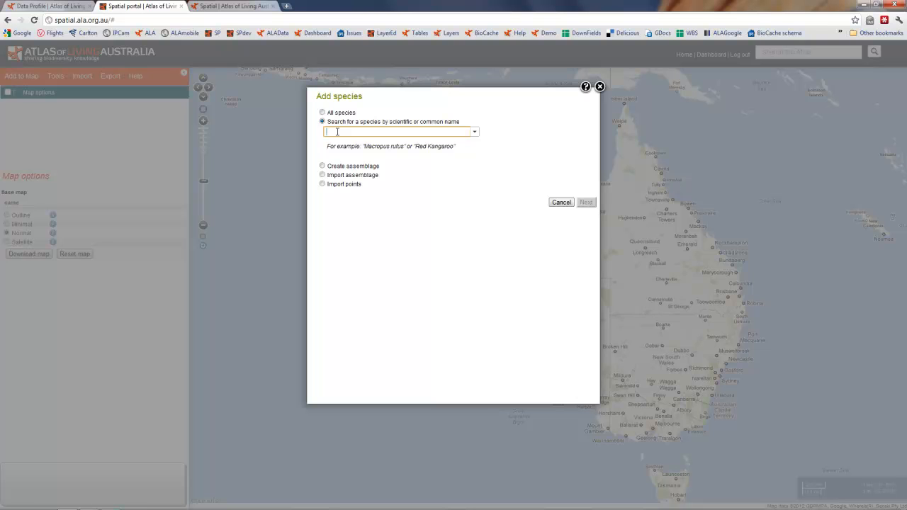
type("elapidae")
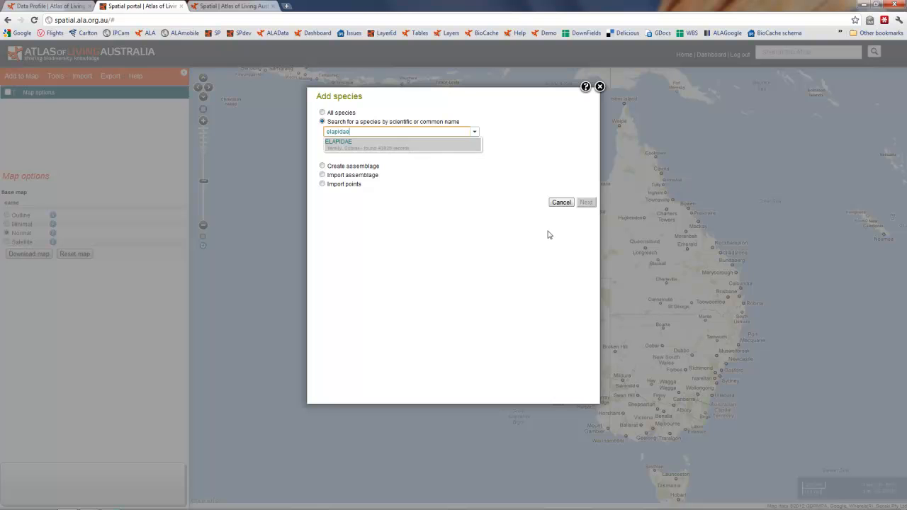
left_click(350, 145)
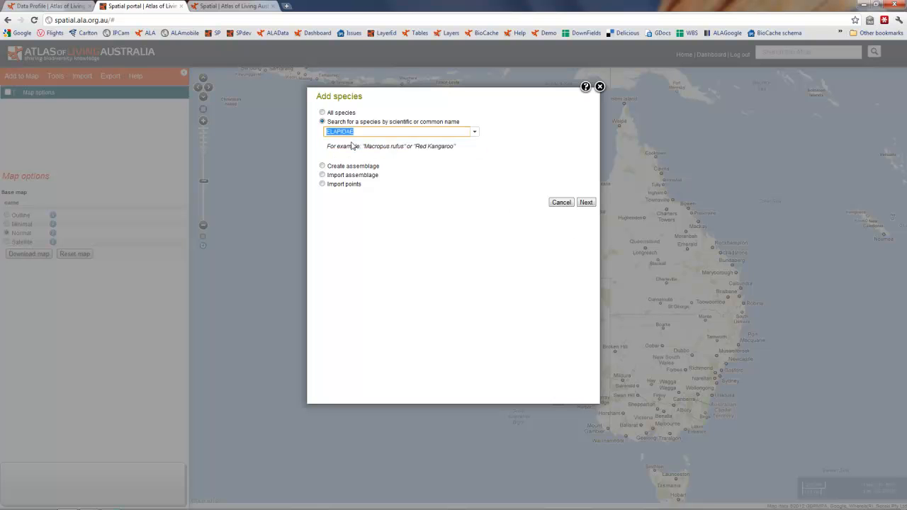
left_click(586, 203)
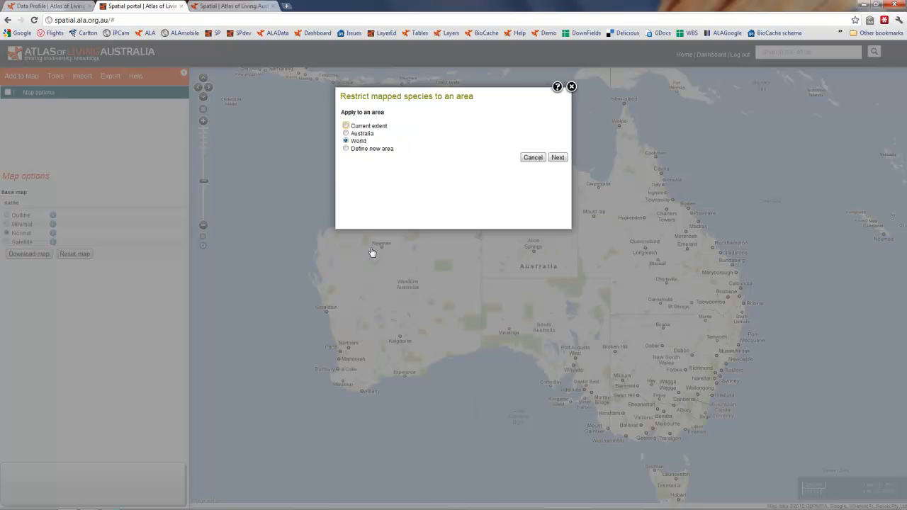
left_click(559, 159)
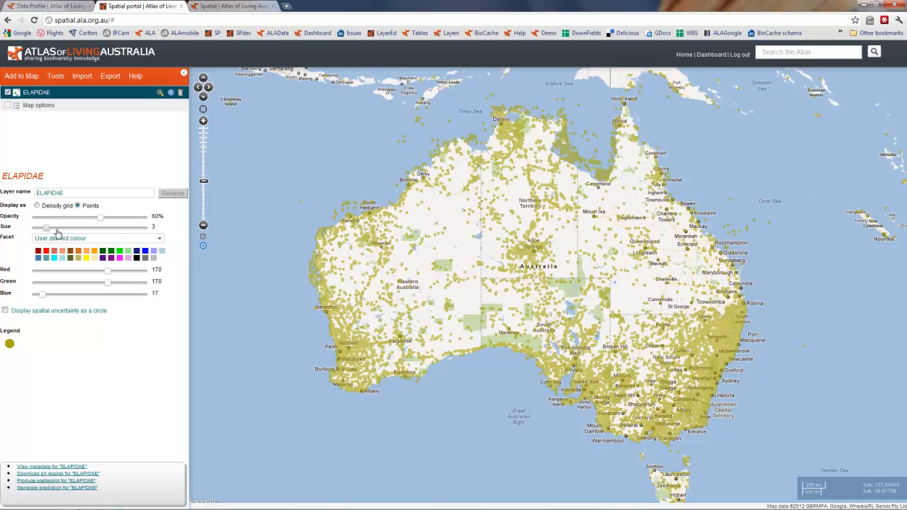
Set the ELAPIDAE points to 95% opacity and size 4, and colour them by the Species facet
left_click_drag(46, 227, 57, 226)
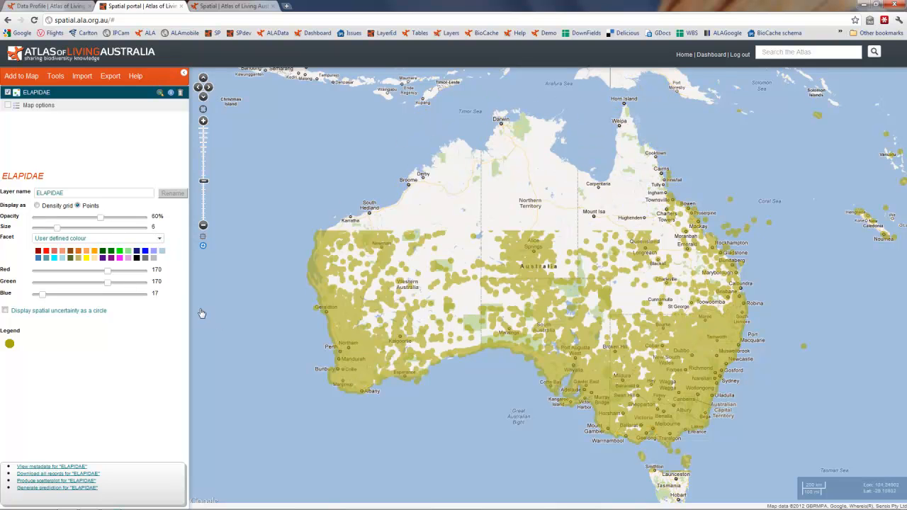
left_click_drag(140, 227, 141, 227)
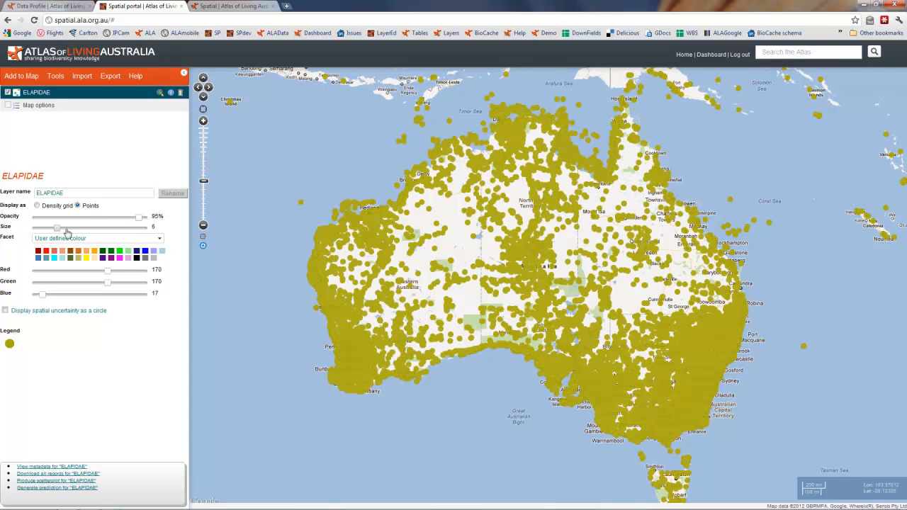
left_click_drag(60, 230, 50, 230)
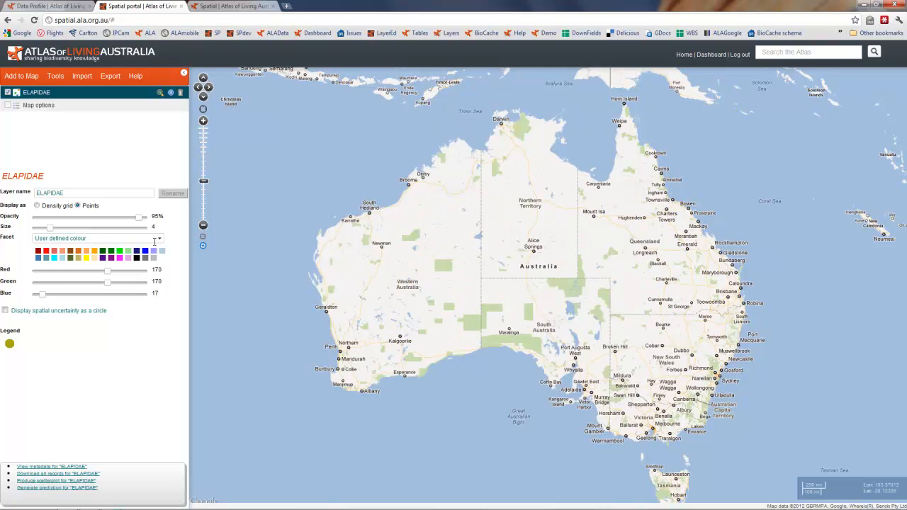
left_click(160, 240)
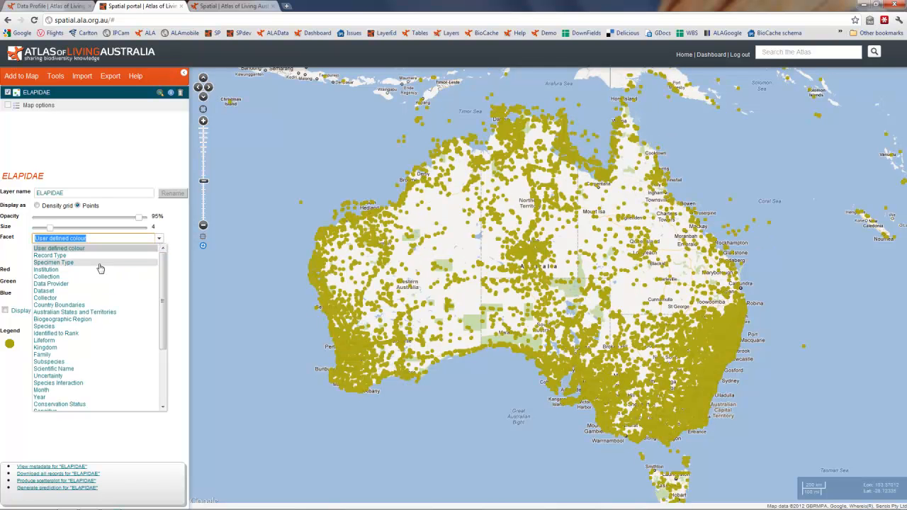
left_click(69, 326)
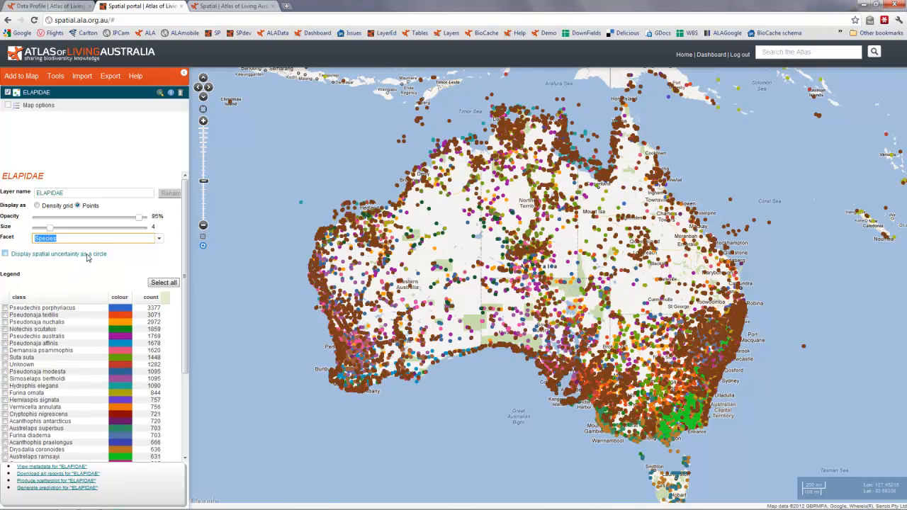
Create a new layer from the Notechis scutatus records and hide the ELAPIDAE layer to show it alone
left_click(6, 331)
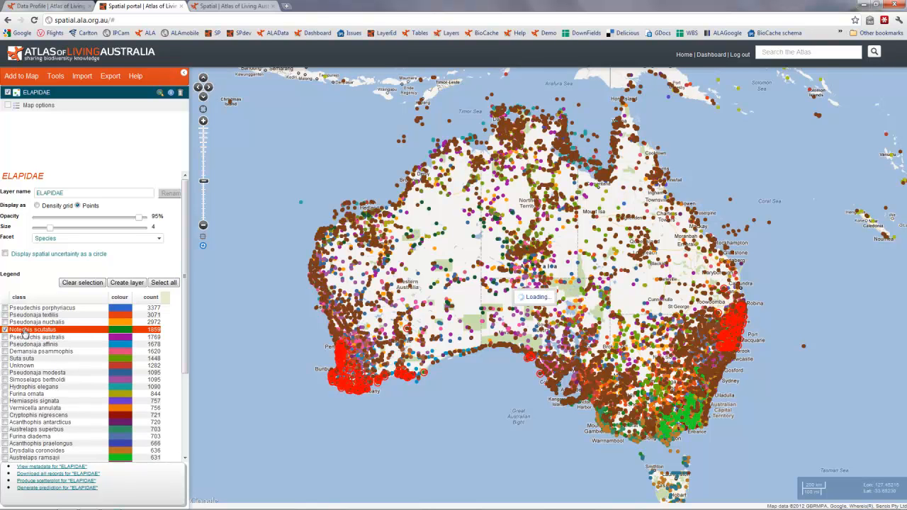
left_click(127, 283)
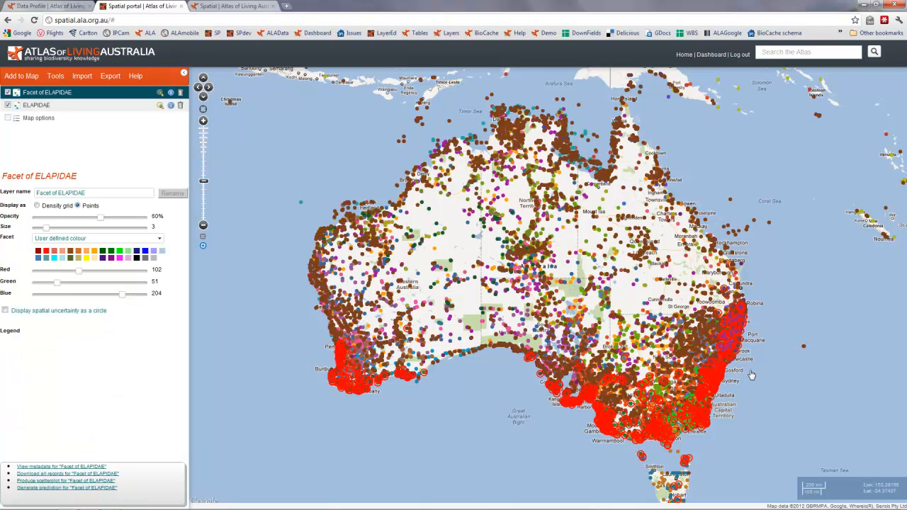
left_click(19, 106)
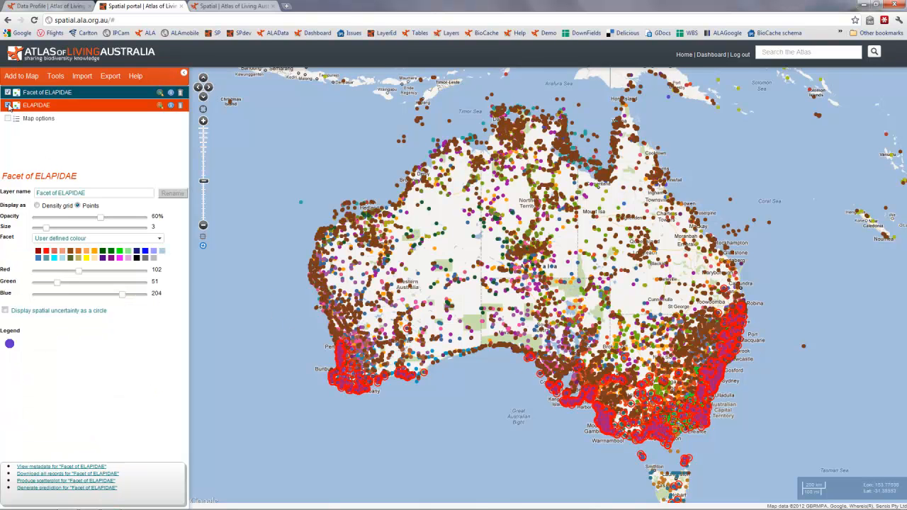
left_click(8, 105)
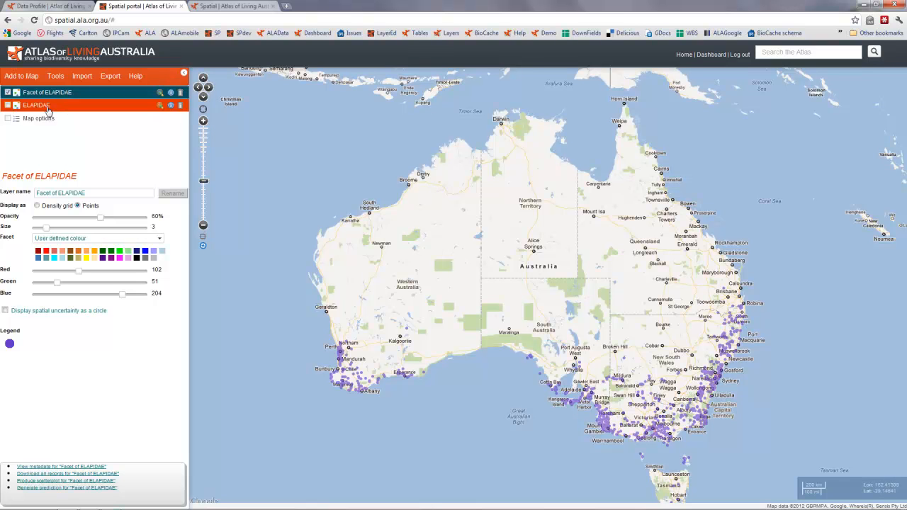
Show ELAPIDAE instead of the Facet of ELAPIDAE layer, set the facet layer to Collector and examine its legend
left_click(7, 104)
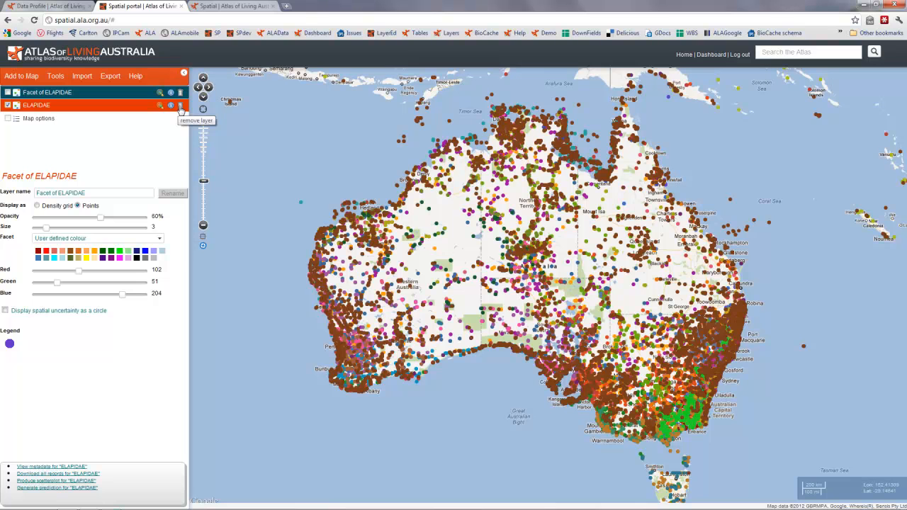
left_click(161, 240)
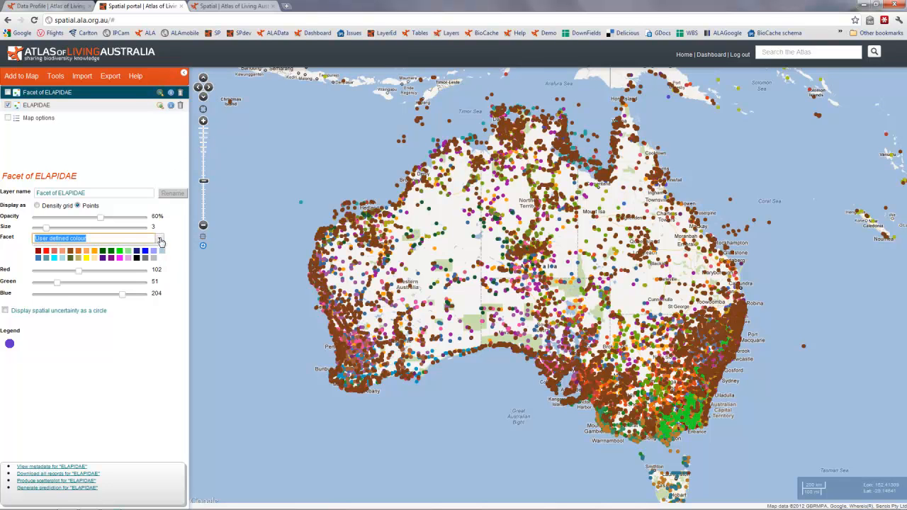
left_click(161, 239)
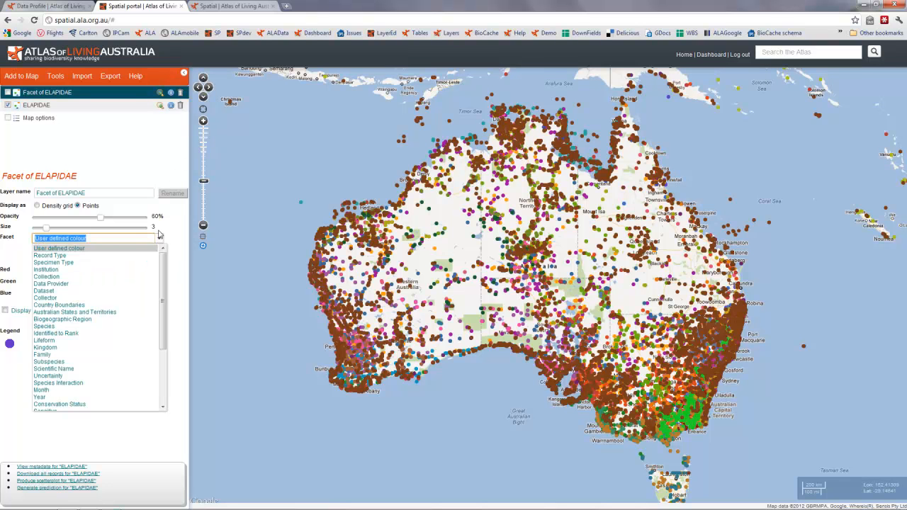
left_click(73, 299)
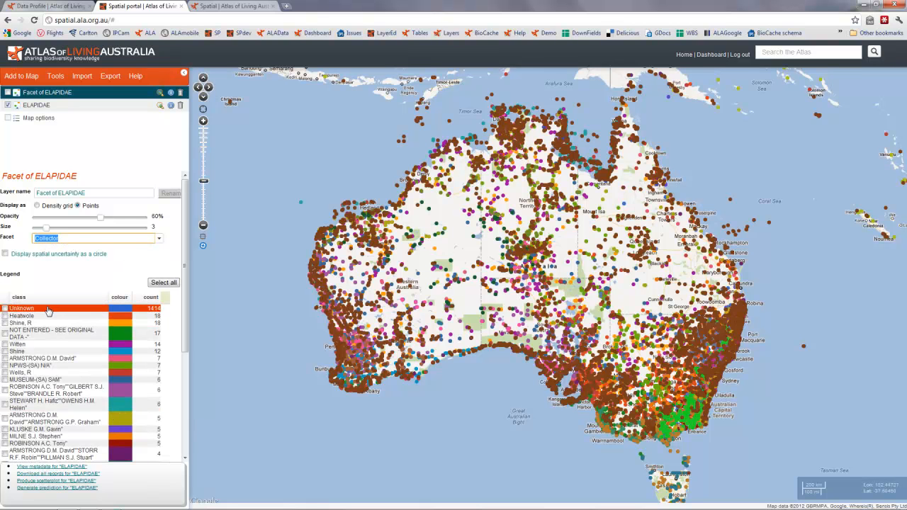
scroll(52, 383, "down", 5)
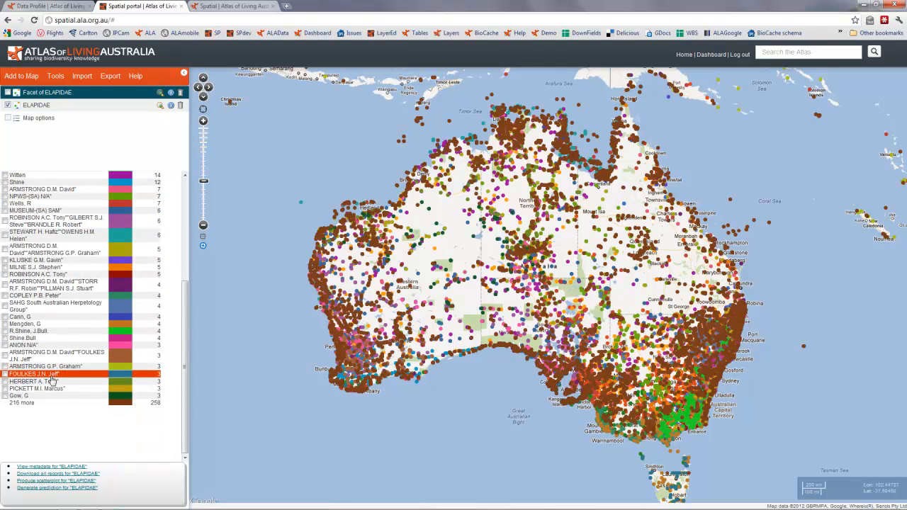
scroll(54, 376, "up", 5)
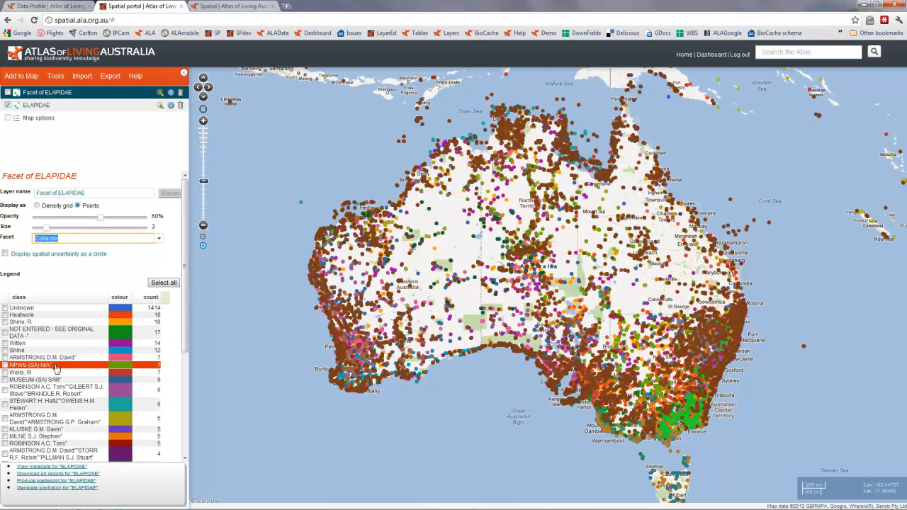
Hide the ELAPIDAE layer and add a five-cornered polygon area named My Area over inland northern New South Wales
left_click(8, 106)
left_click(21, 76)
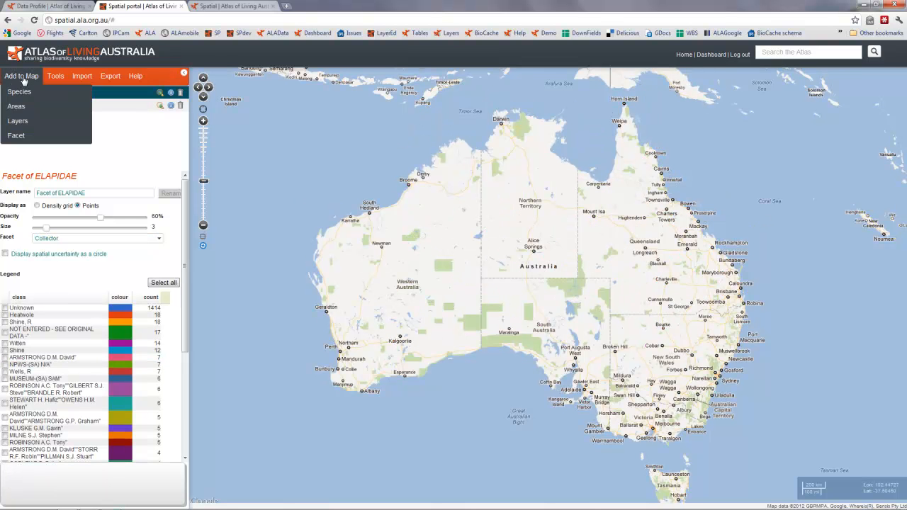
left_click(24, 107)
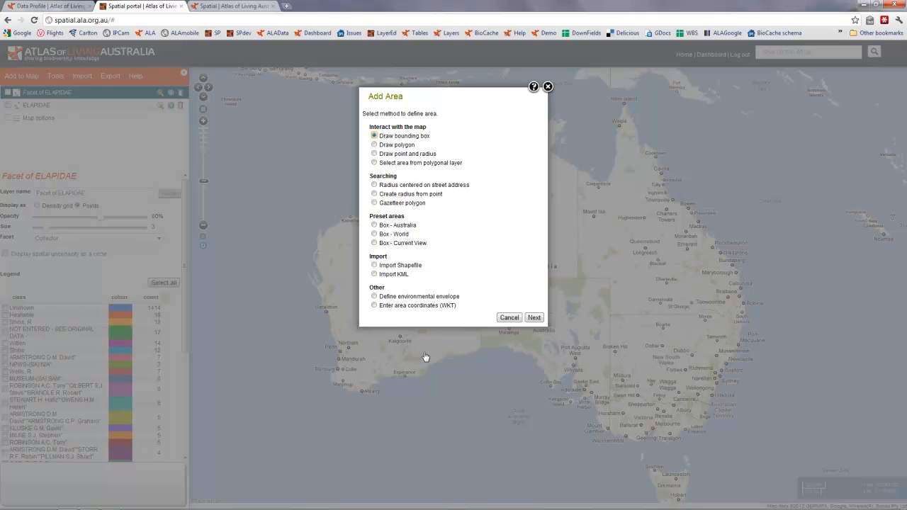
left_click(402, 145)
left_click(534, 318)
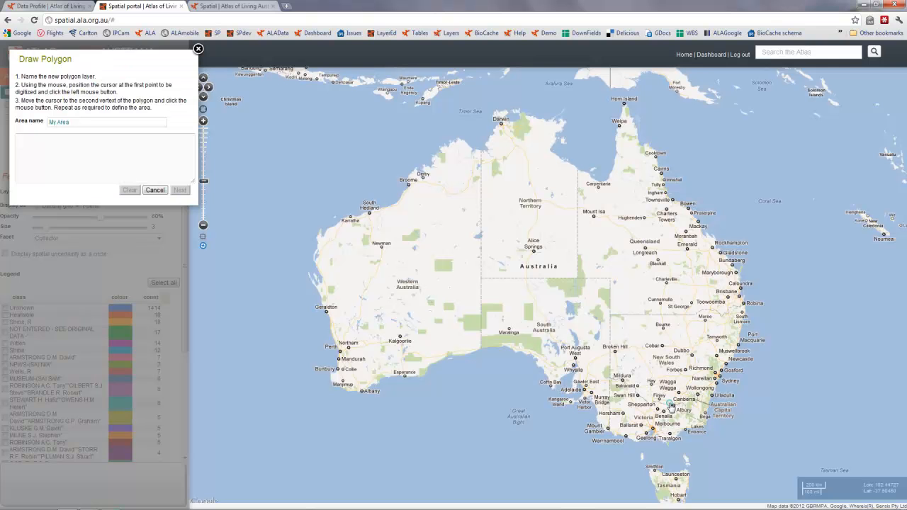
left_click(669, 306)
left_click(636, 344)
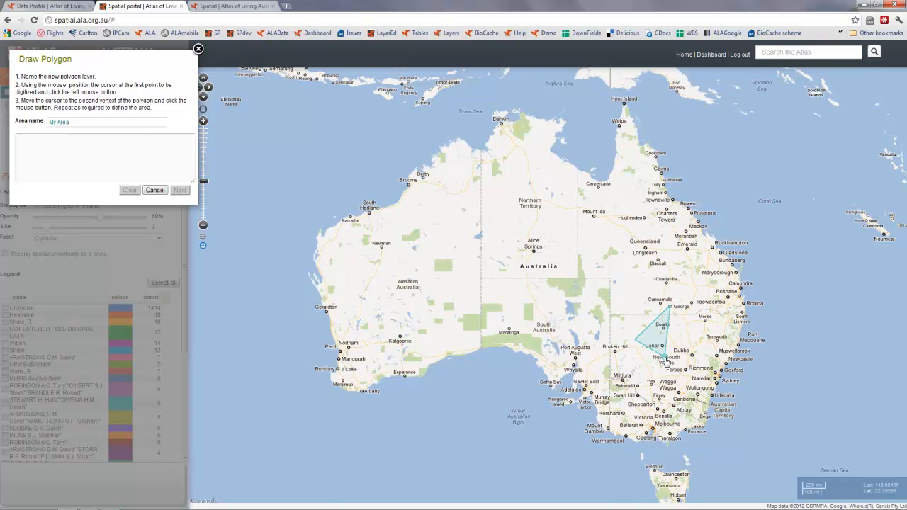
left_click(701, 356)
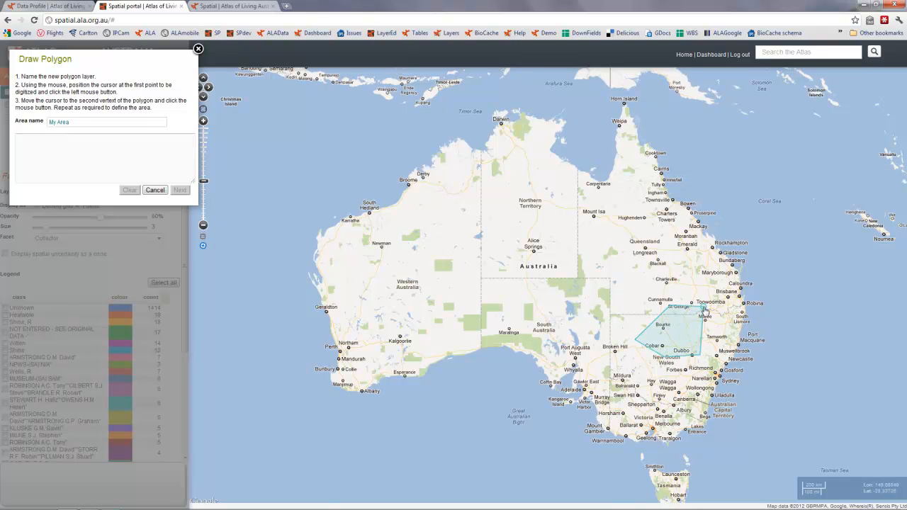
double_click(677, 343)
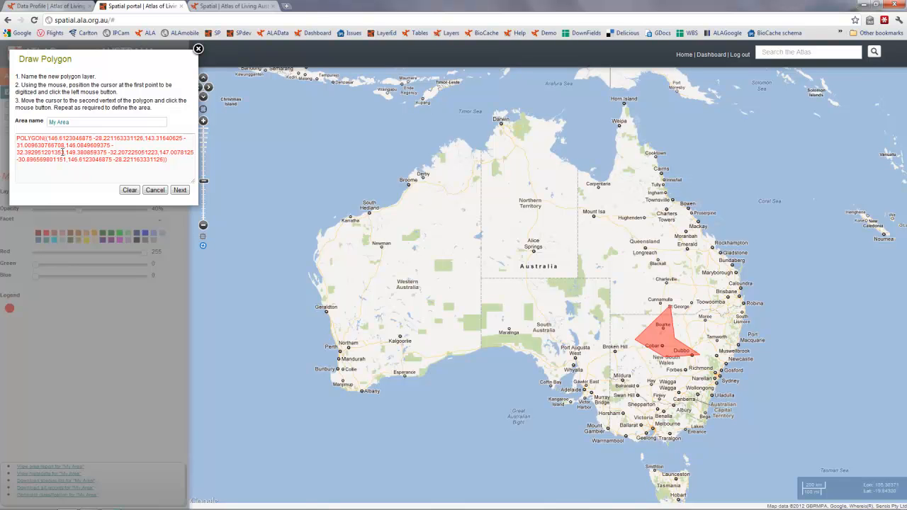
left_click(180, 191)
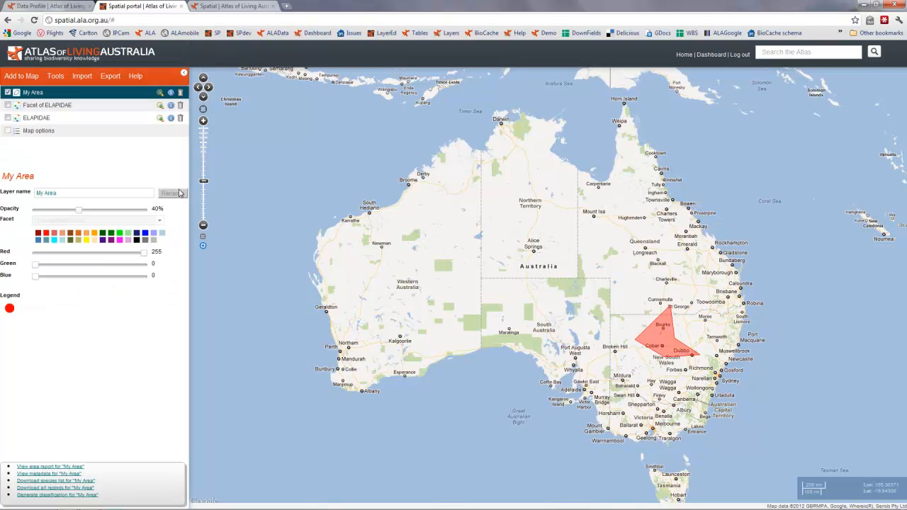
Generate an area report for My Area to examine its size, species and occurrences, and close the report
left_click_drag(127, 197, 34, 190)
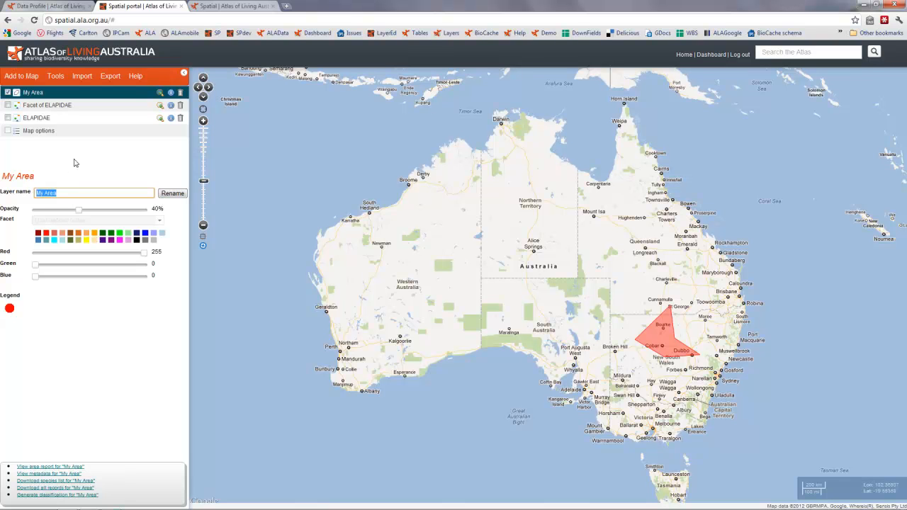
left_click(62, 75)
left_click(68, 92)
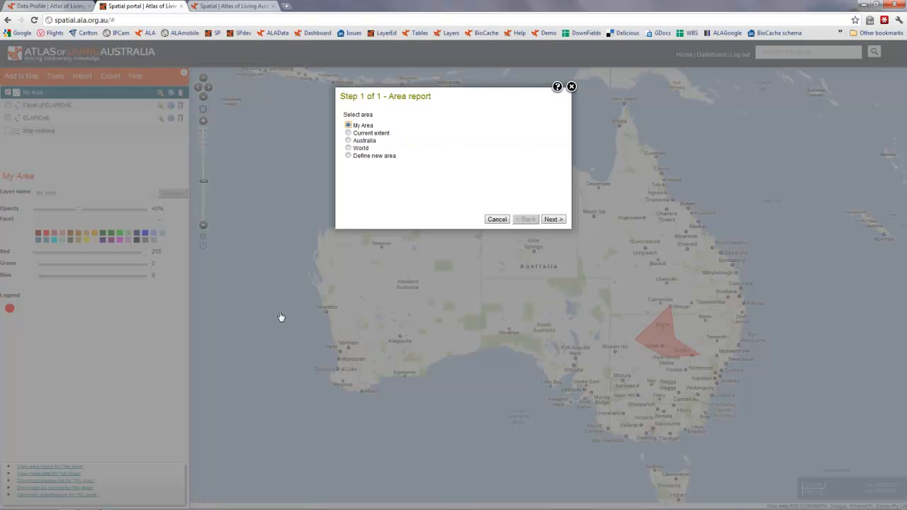
left_click(553, 219)
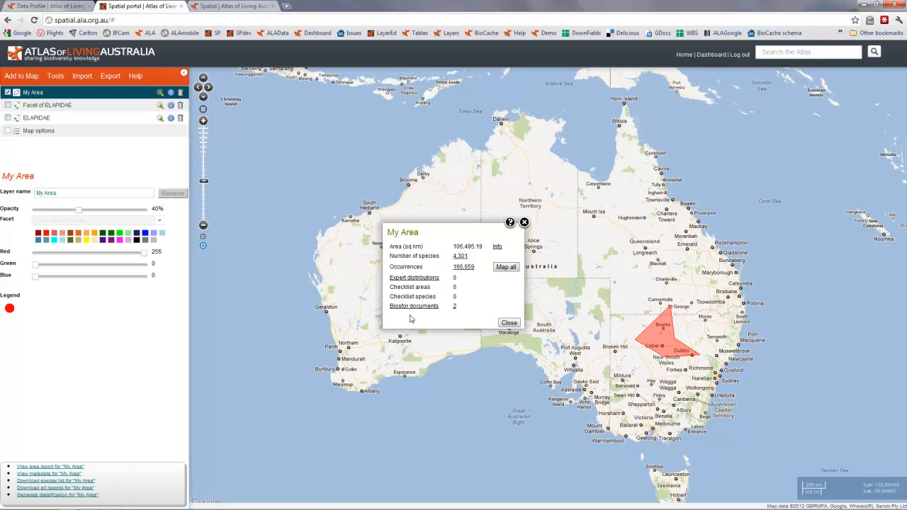
left_click(511, 324)
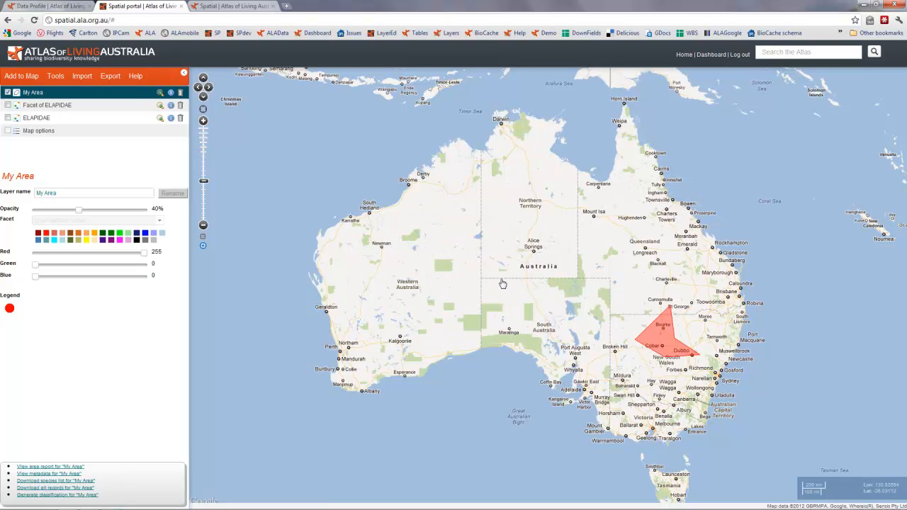
Start a new area defined by an environmental envelope and add the Precipitation - seasonality (Bio15) layer to it
left_click(25, 77)
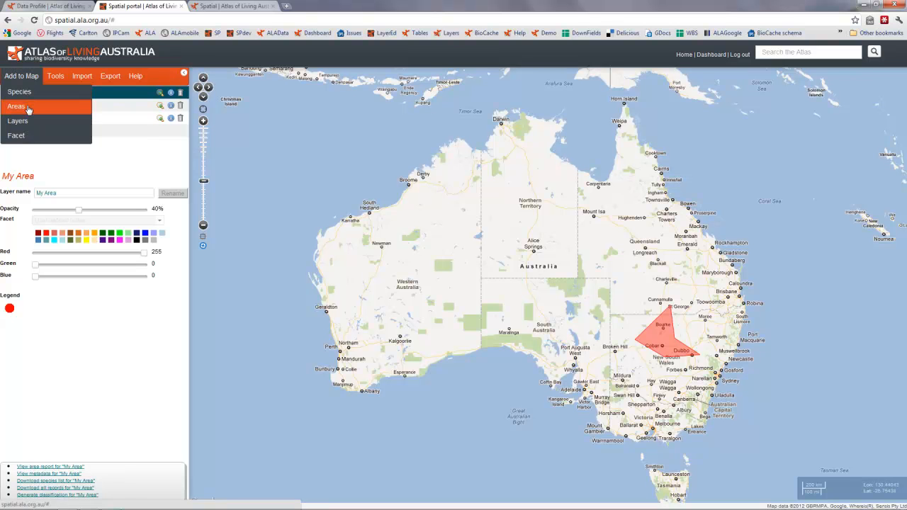
left_click(29, 106)
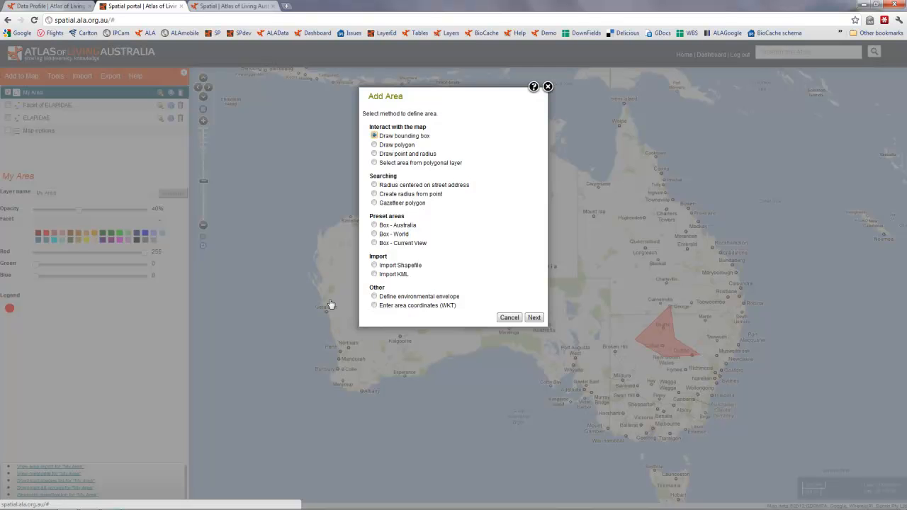
left_click(395, 299)
left_click(531, 318)
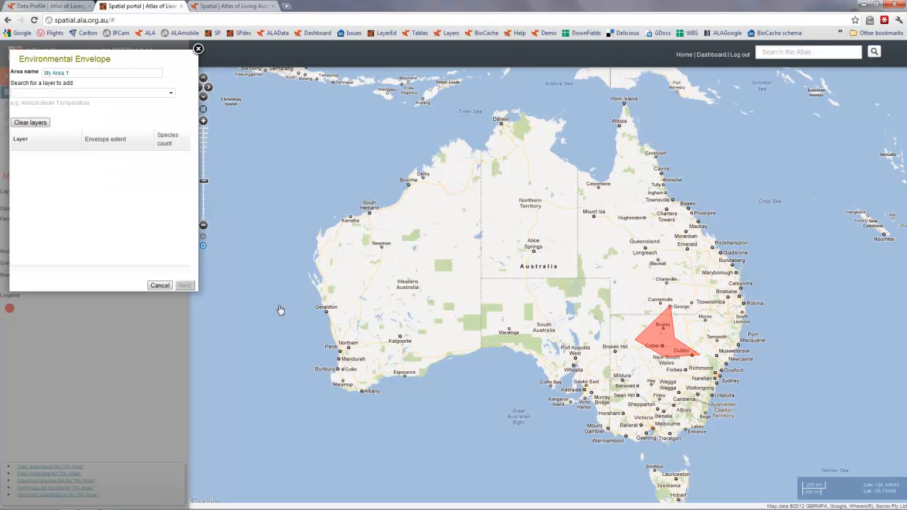
left_click(51, 93)
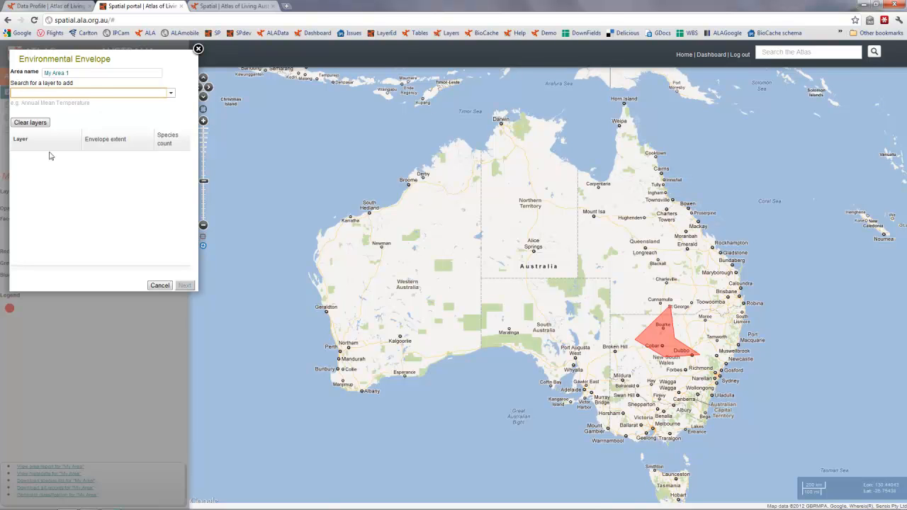
type("Bio1")
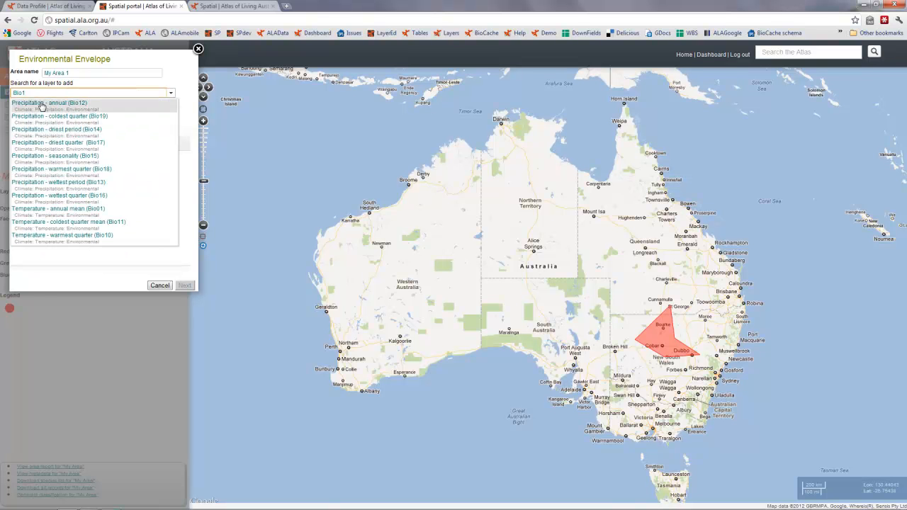
type("5")
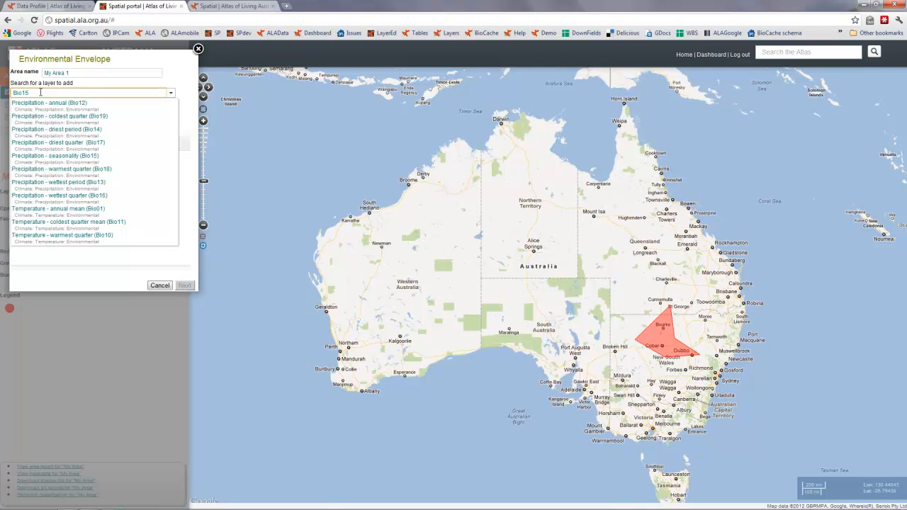
left_click(59, 105)
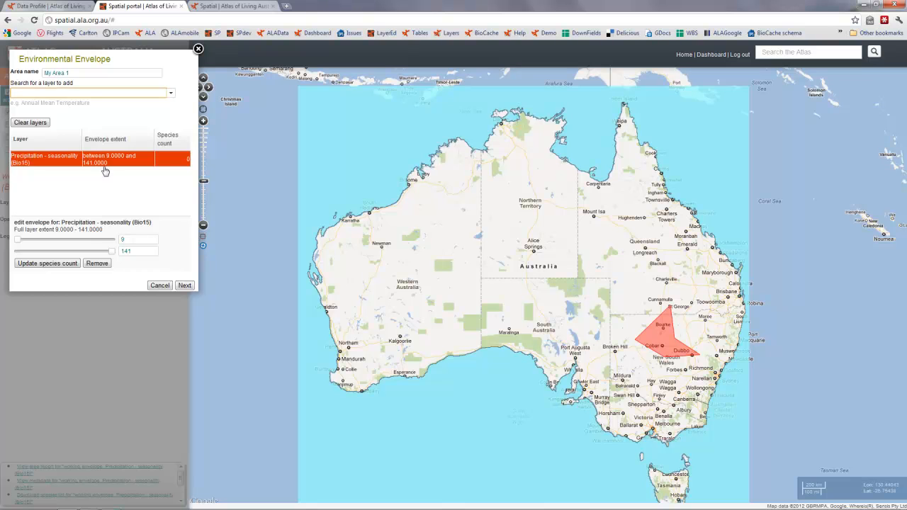
Limit the Precipitation - seasonality (Bio15) envelope to values from 20 to 22 and update its species count
left_click(137, 239)
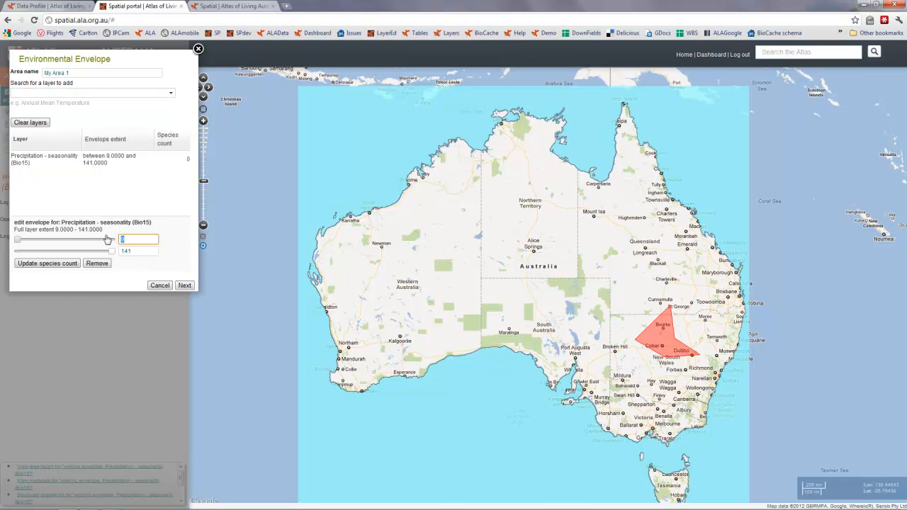
type("20")
key("Tab")
type("22")
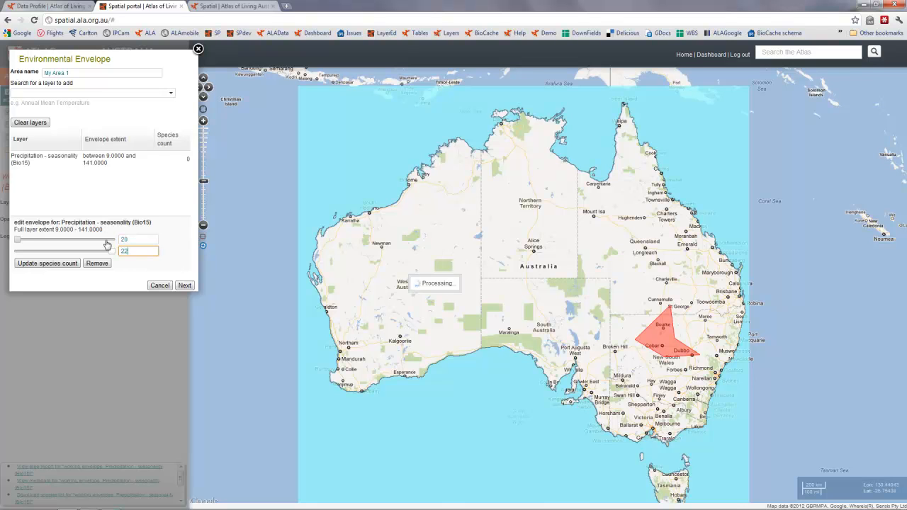
left_click(48, 264)
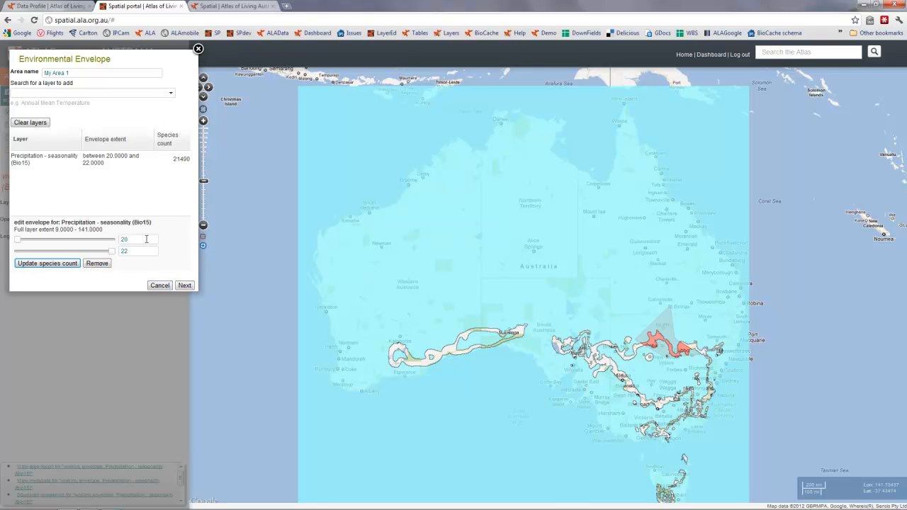
Add the Temperature - warmest period max (Bio05) layer to the environmental envelope
left_click(27, 92)
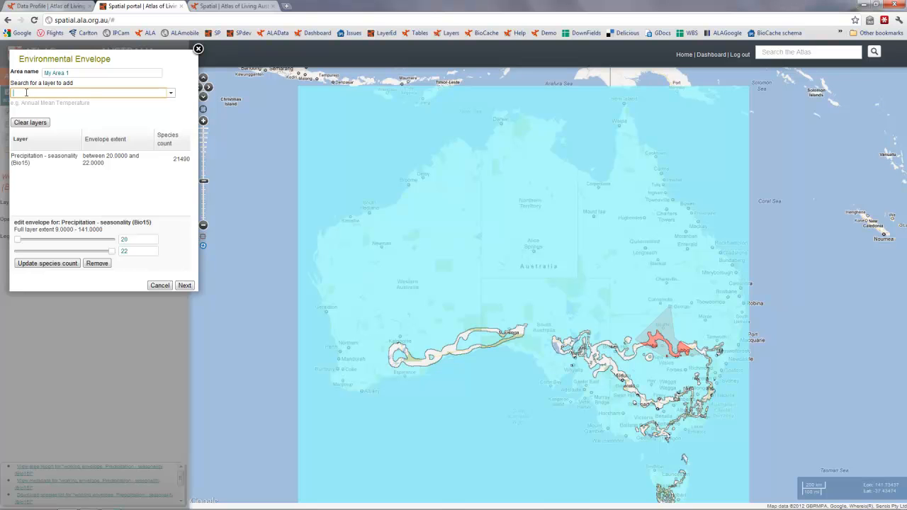
type("bio")
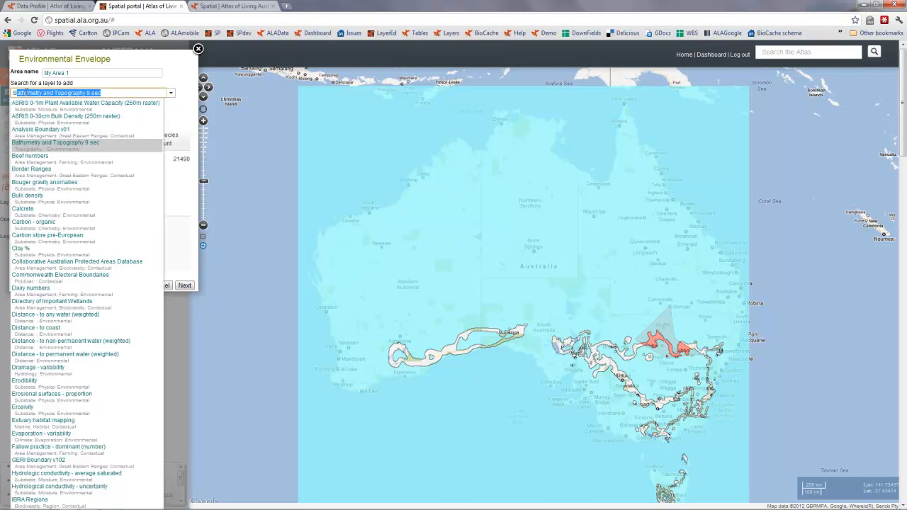
type("0")
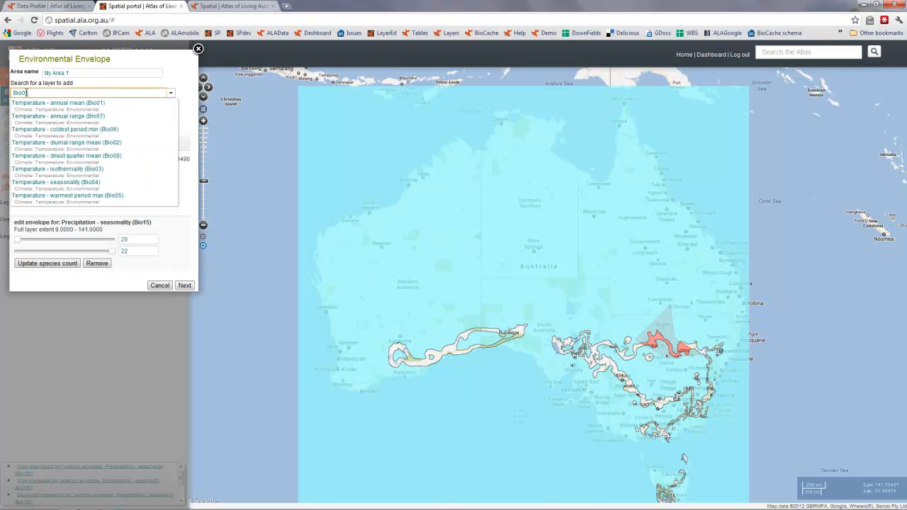
type("5")
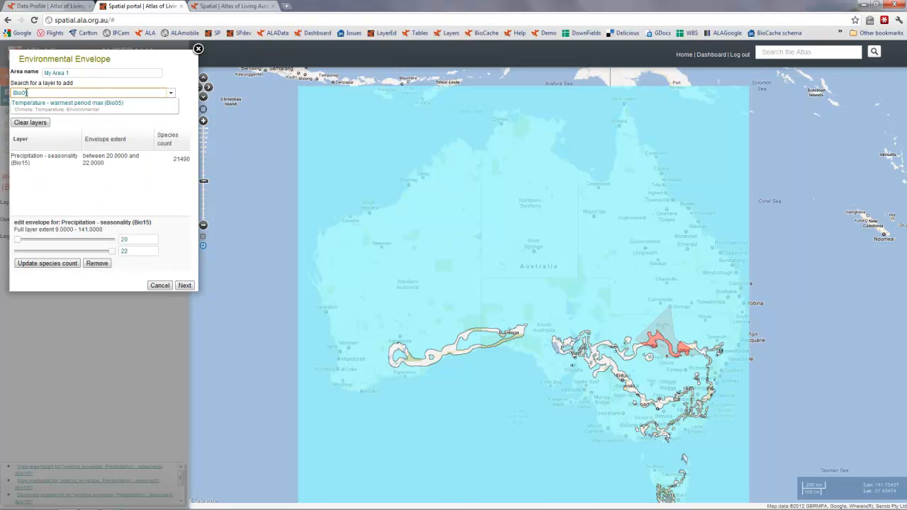
left_click(96, 106)
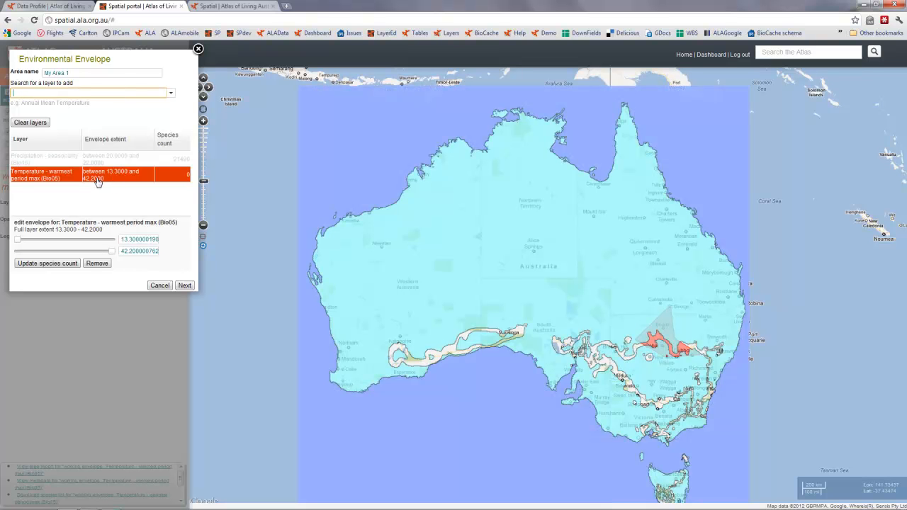
Limit the Temperature - warmest period max (Bio05) envelope to values from 25 to 27 and update its species count
left_click_drag(121, 241, 163, 246)
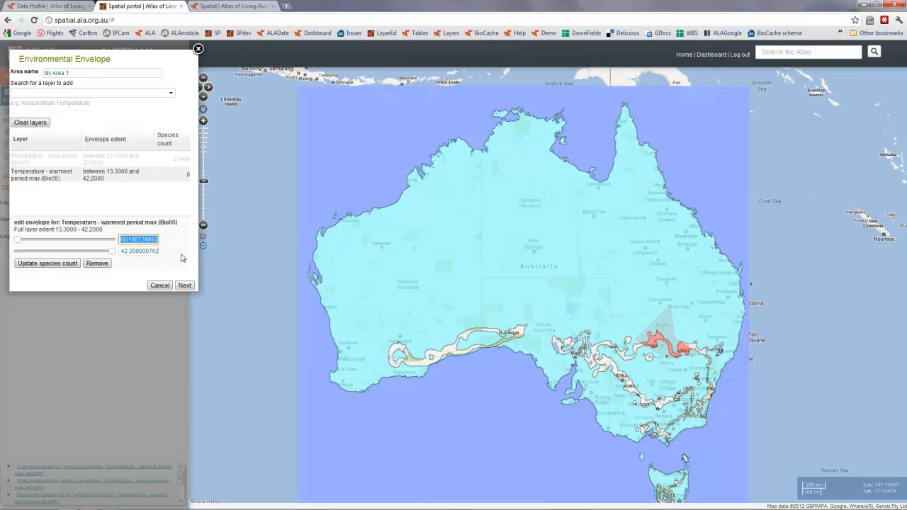
type("25")
key("Tab")
type("27")
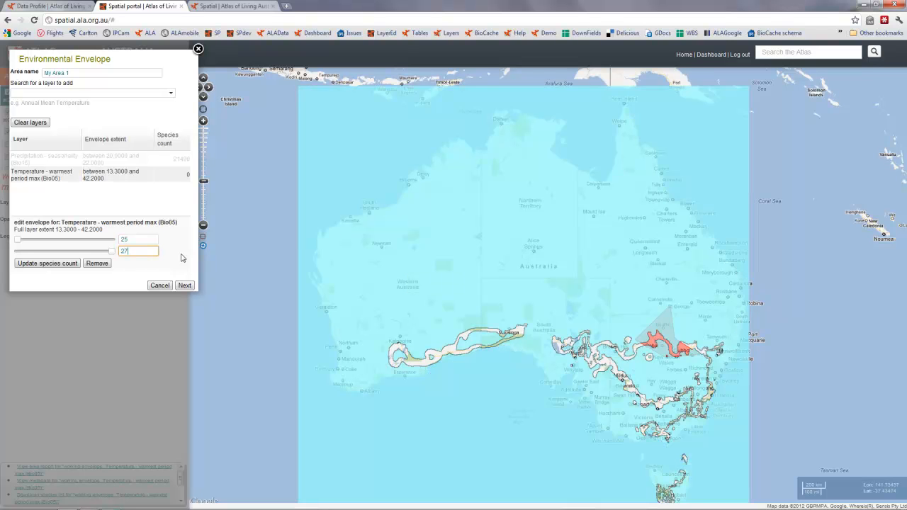
left_click(59, 264)
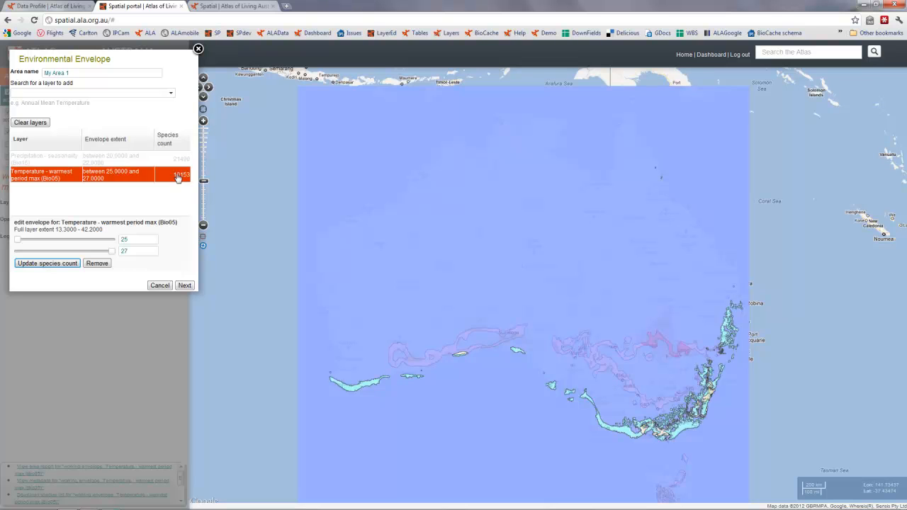
Create the My Area 1 area from the two-layer envelope and examine its extent over southeastern Australia
left_click(184, 285)
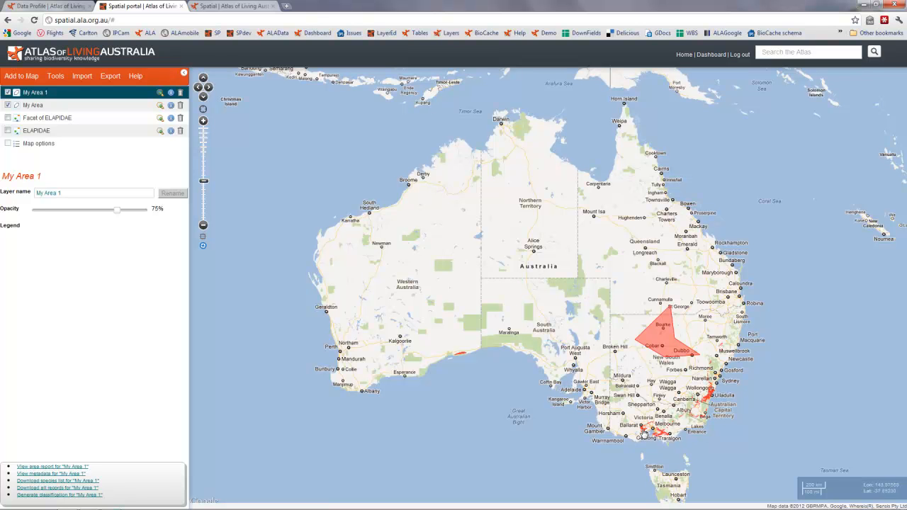
scroll(686, 424, "up", 1)
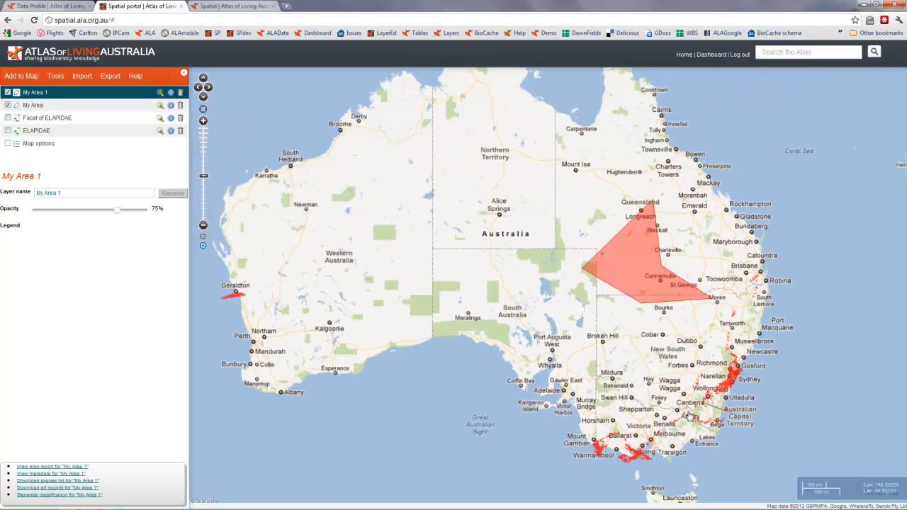
left_click_drag(686, 424, 645, 364)
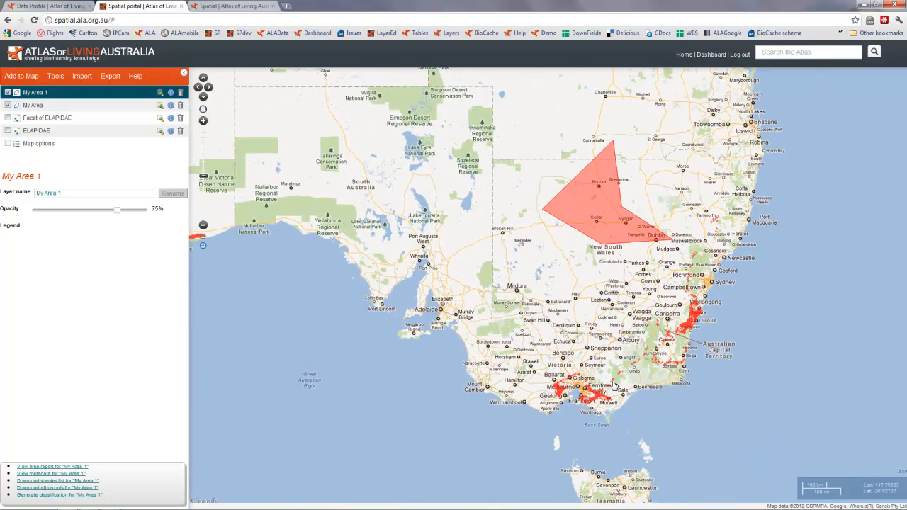
scroll(655, 366, "up", 1)
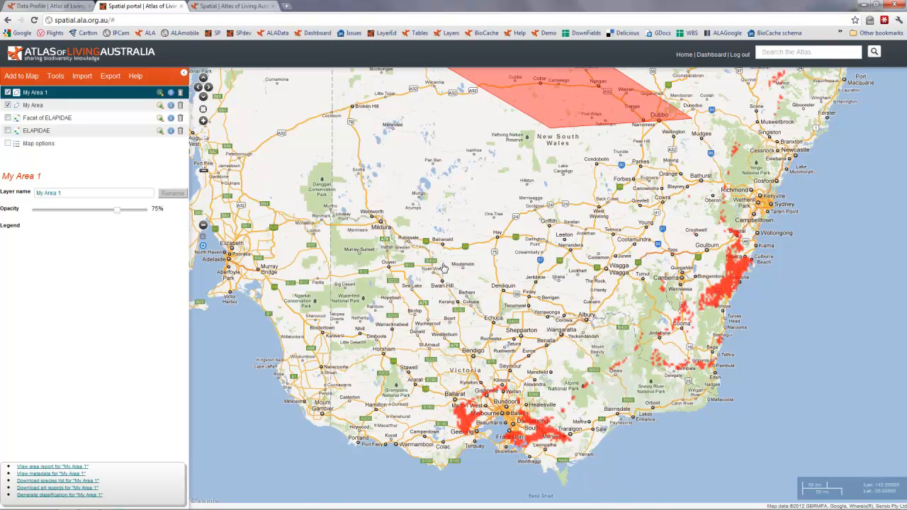
Switch to the Atlas spatial layers list and examine the available layers' classifications, descriptions, types, sources and thumbnail maps
left_click(216, 9)
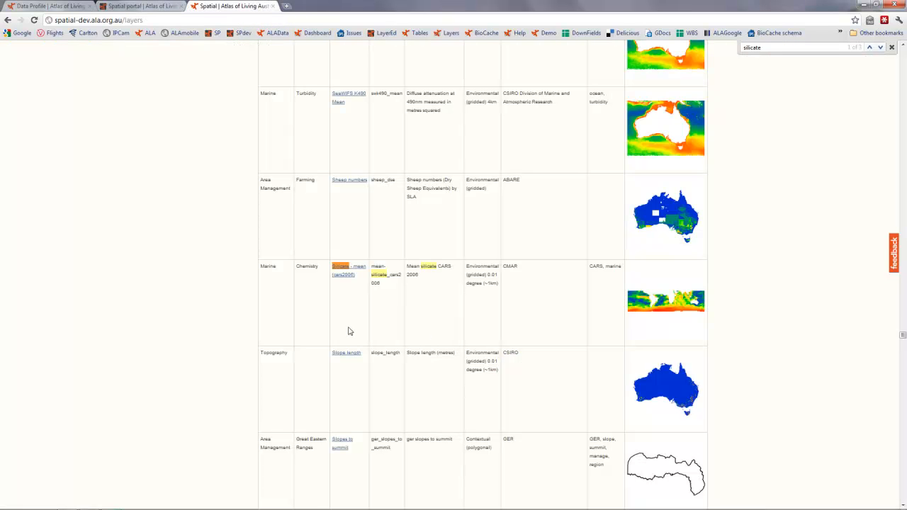
scroll(351, 330, "down", 5)
scroll(320, 251, "up", 15)
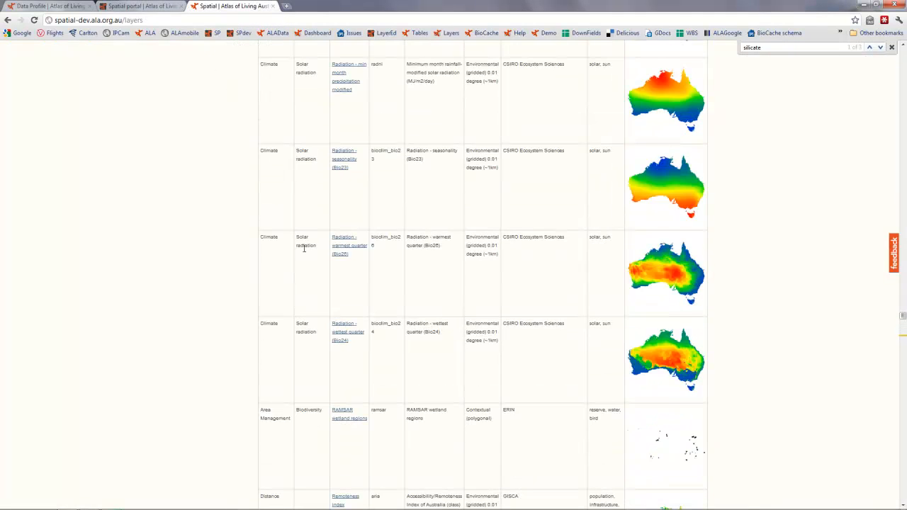
scroll(263, 234, "up", 10)
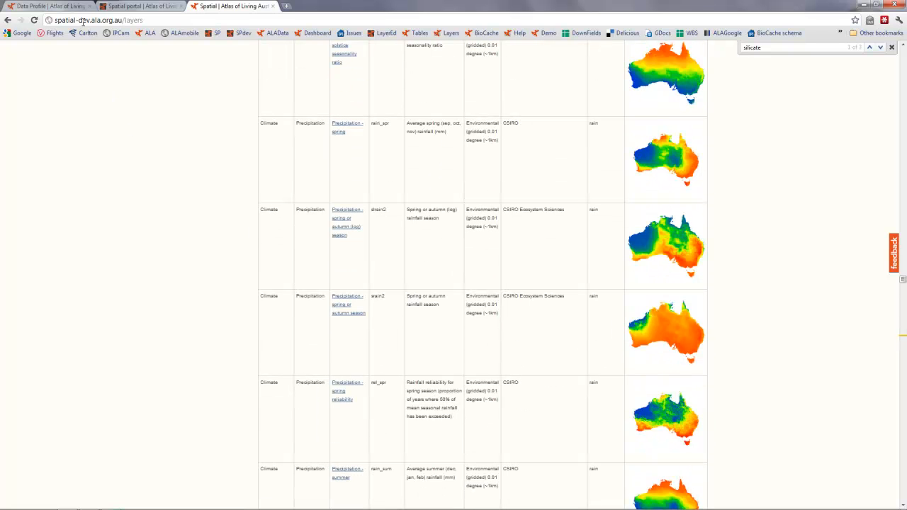
left_click(146, 19)
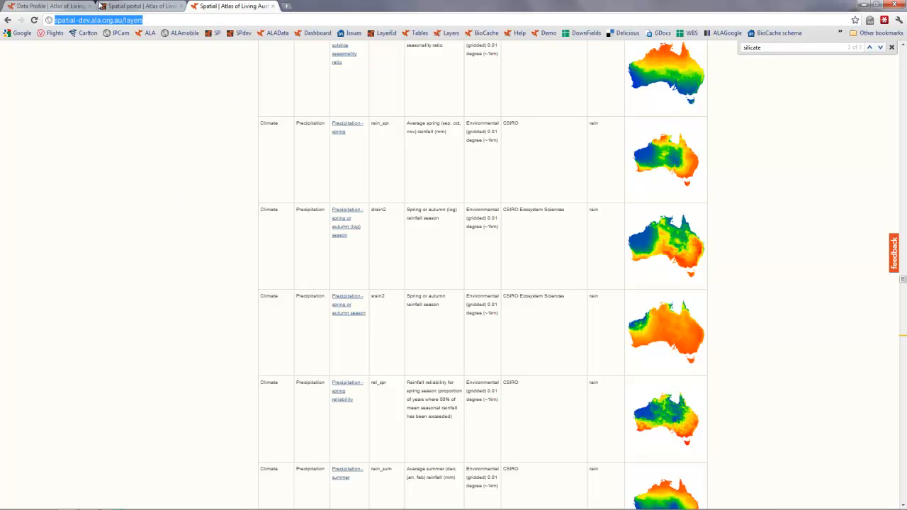
scroll(489, 391, "up", 10)
scroll(484, 393, "down", 15)
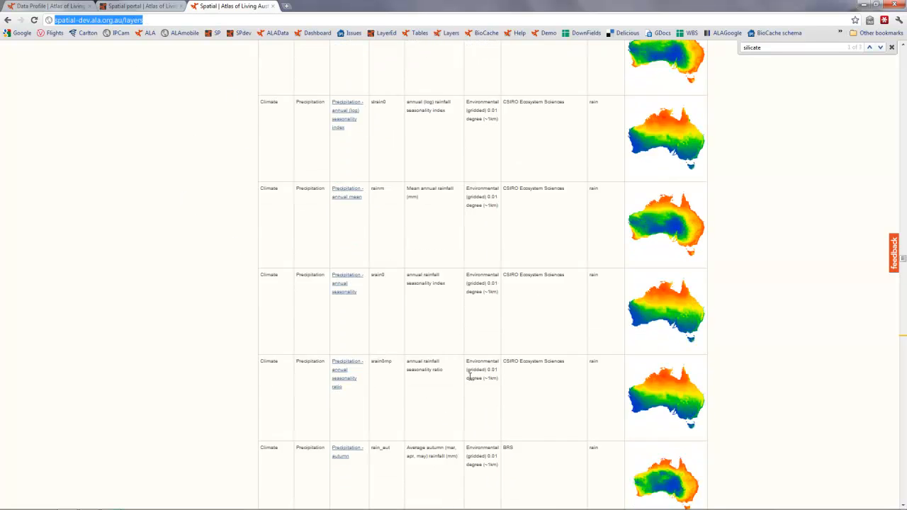
scroll(461, 373, "down", 15)
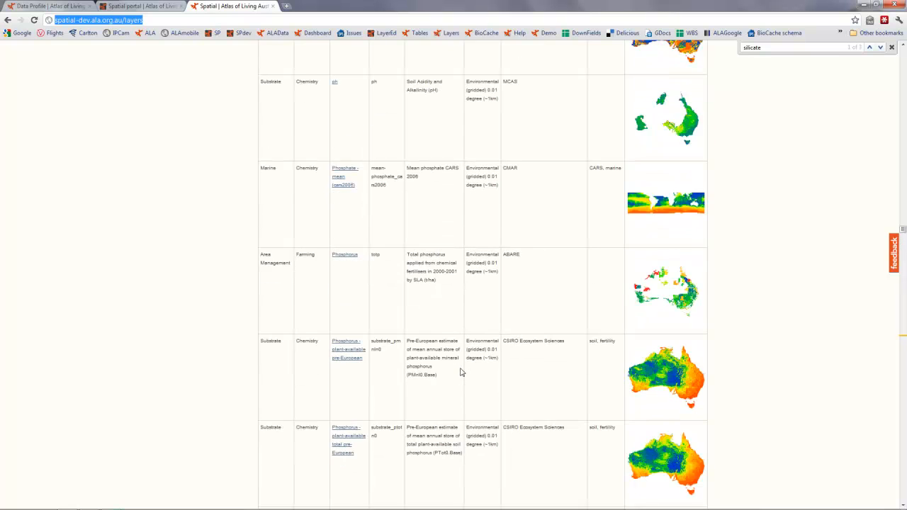
scroll(465, 376, "down", 15)
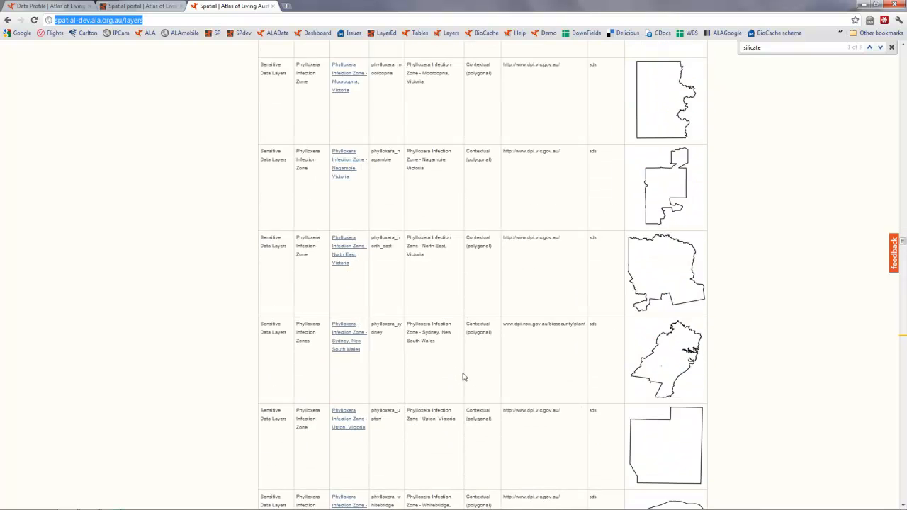
scroll(473, 391, "down", 10)
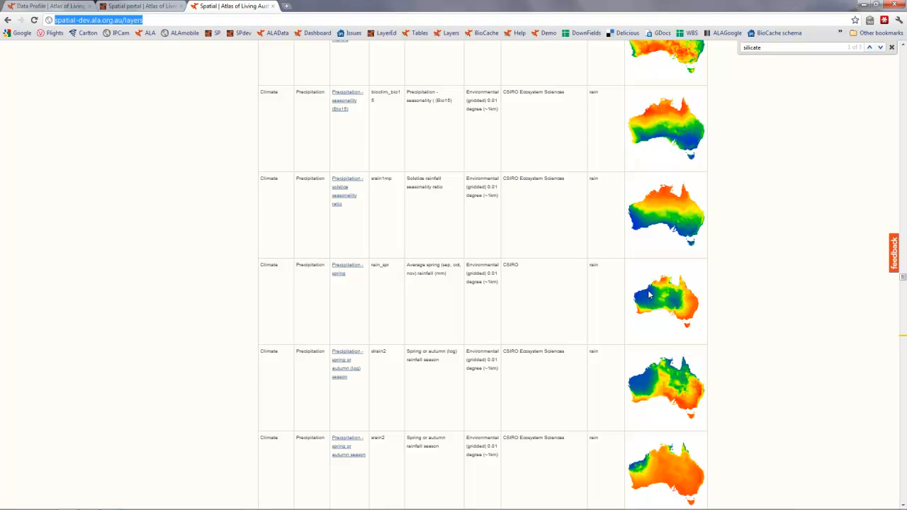
scroll(701, 416, "down", 15)
scroll(699, 421, "down", 15)
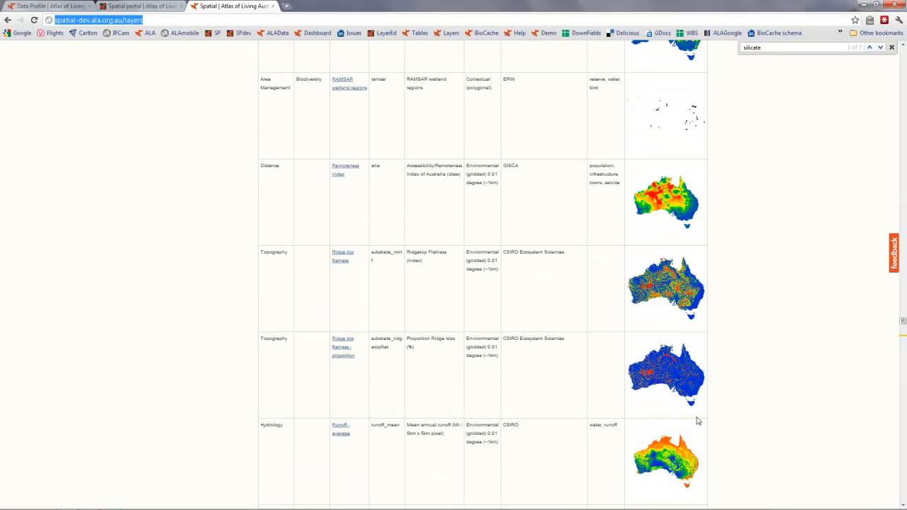
scroll(697, 421, "down", 5)
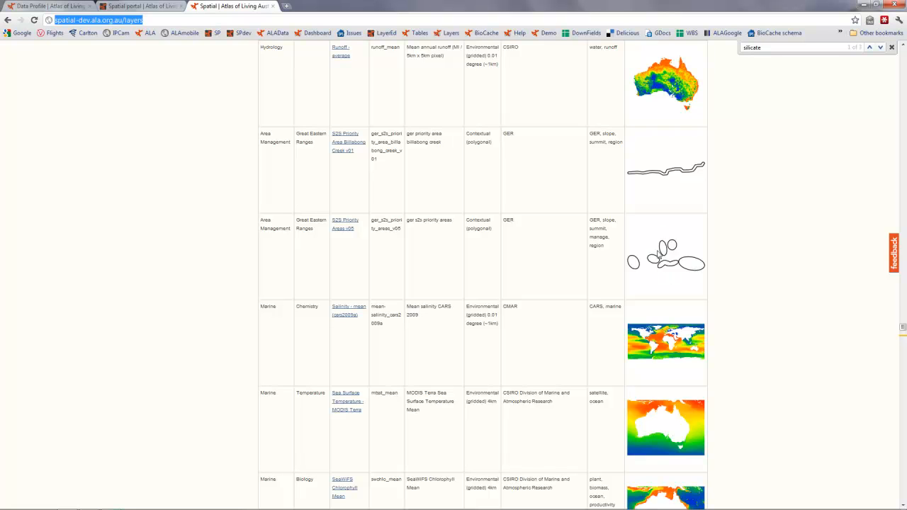
scroll(659, 256, "down", 5)
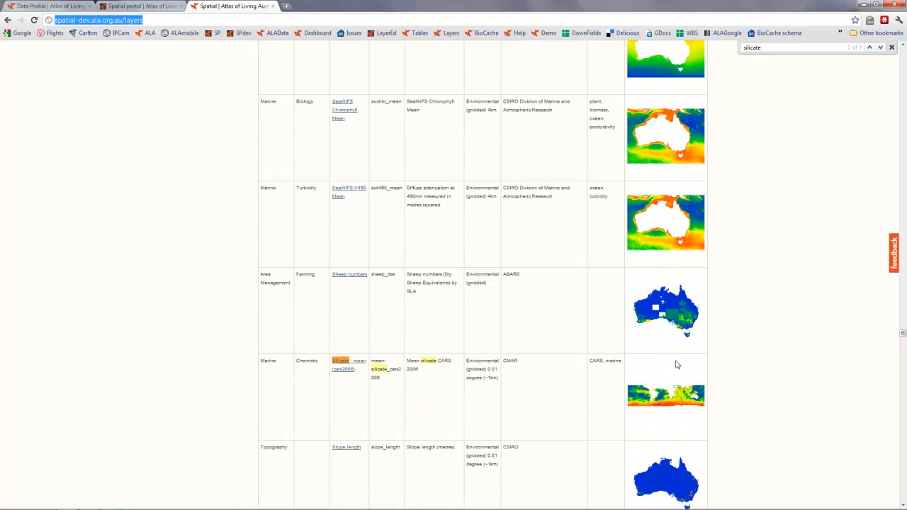
scroll(666, 400, "down", 3)
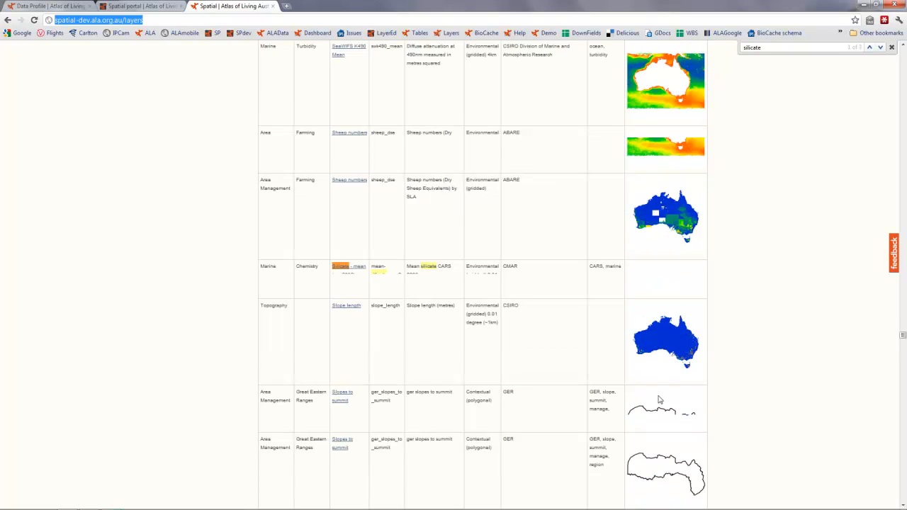
scroll(659, 399, "down", 9)
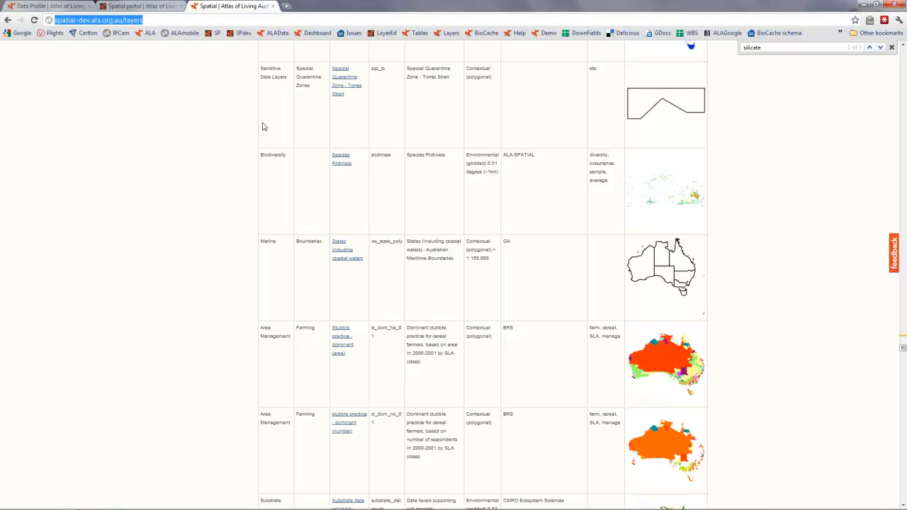
Switch to the spatial portal and add the Distance - to permanent water (weighted) layer to the map
left_click(120, 7)
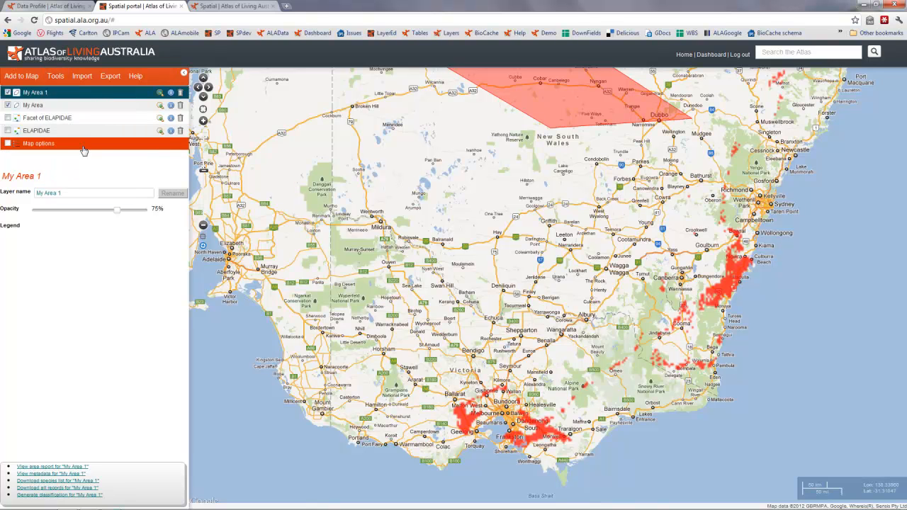
mouse_move(23, 77)
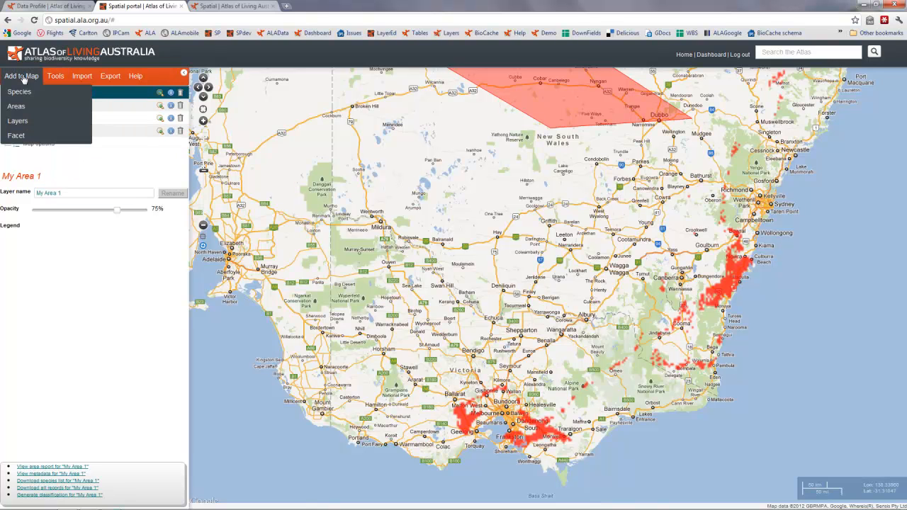
left_click(21, 125)
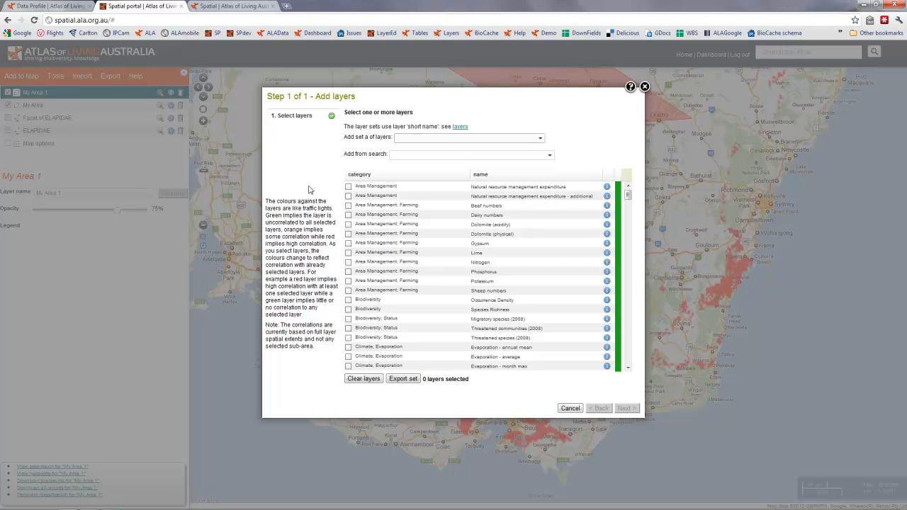
left_click(424, 156)
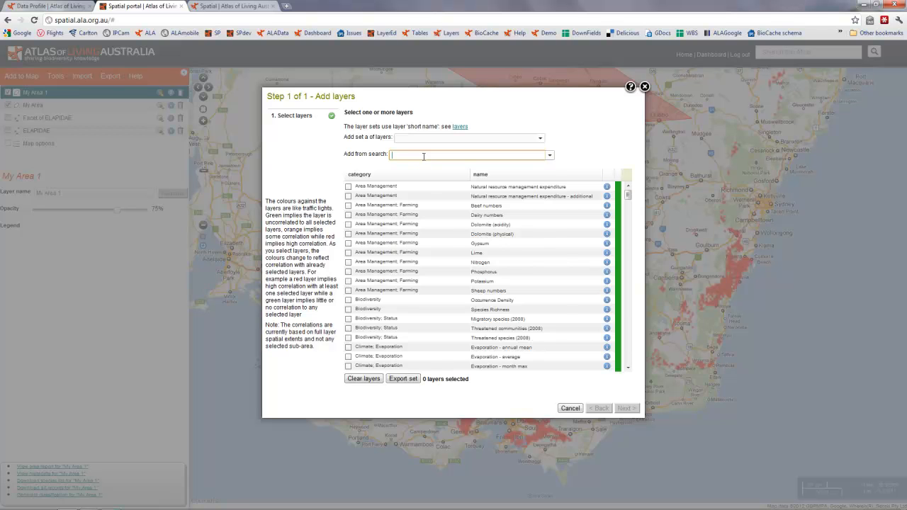
type("Perman")
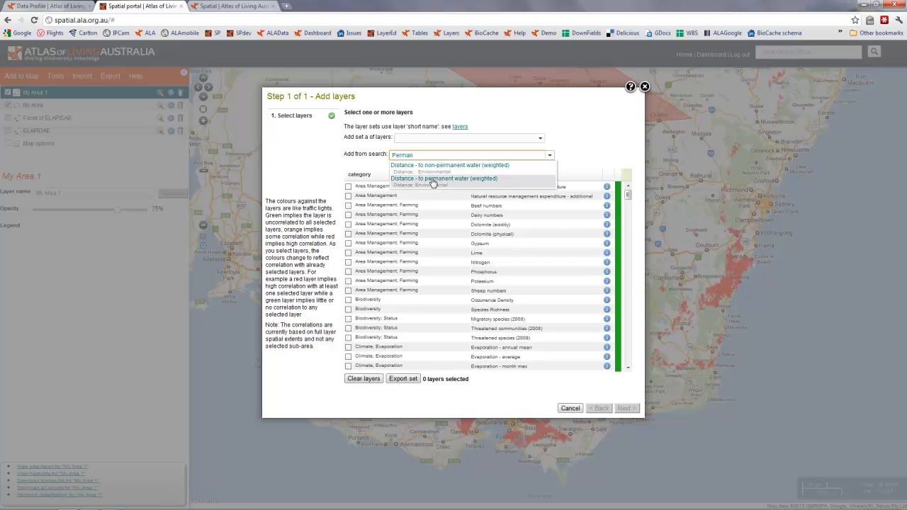
left_click(431, 178)
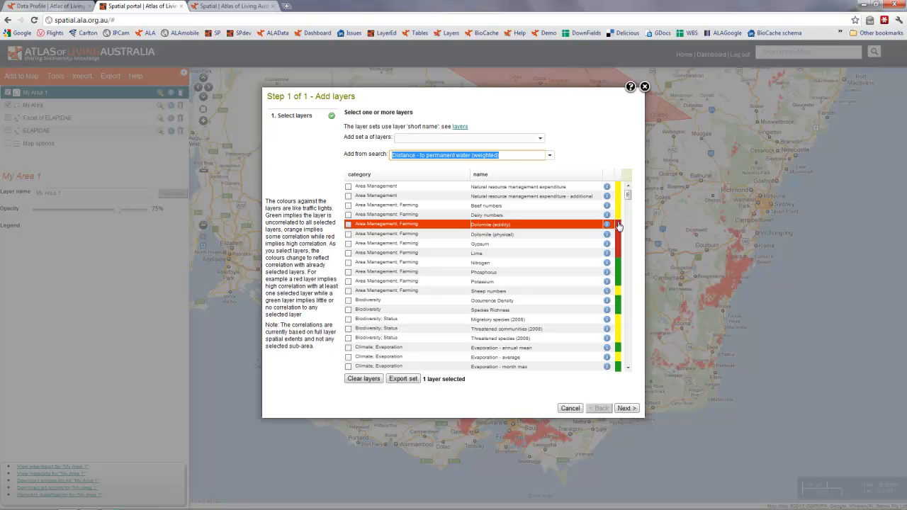
left_click(626, 408)
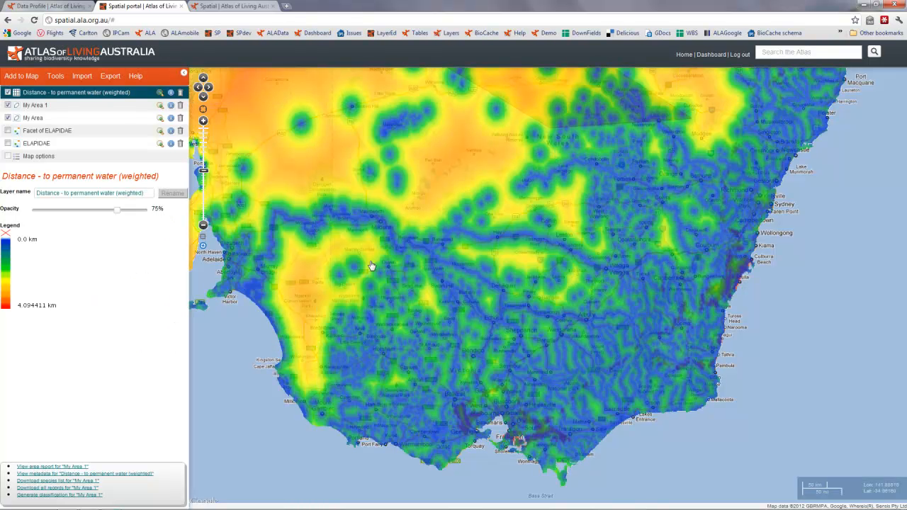
Zoom to the full extent of the permanent water distance layer and set its opacity to 38%
scroll(385, 267, "down", 1)
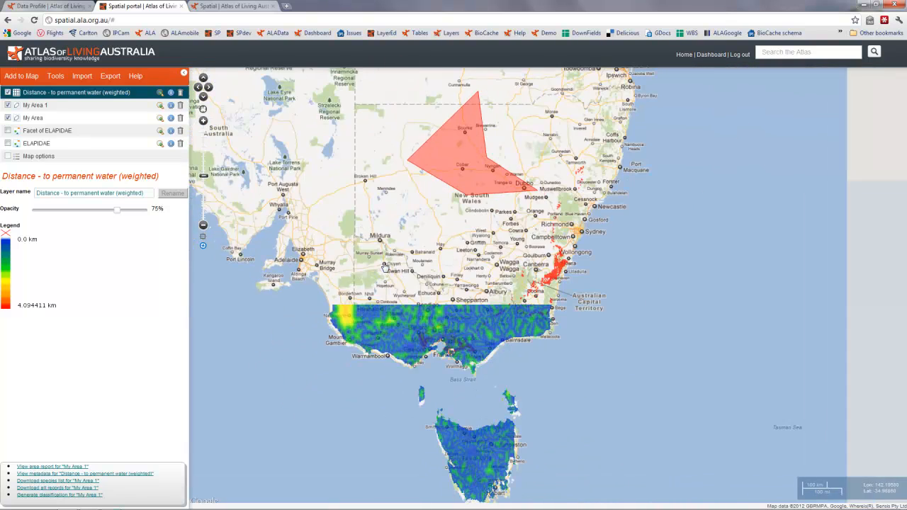
left_click(159, 93)
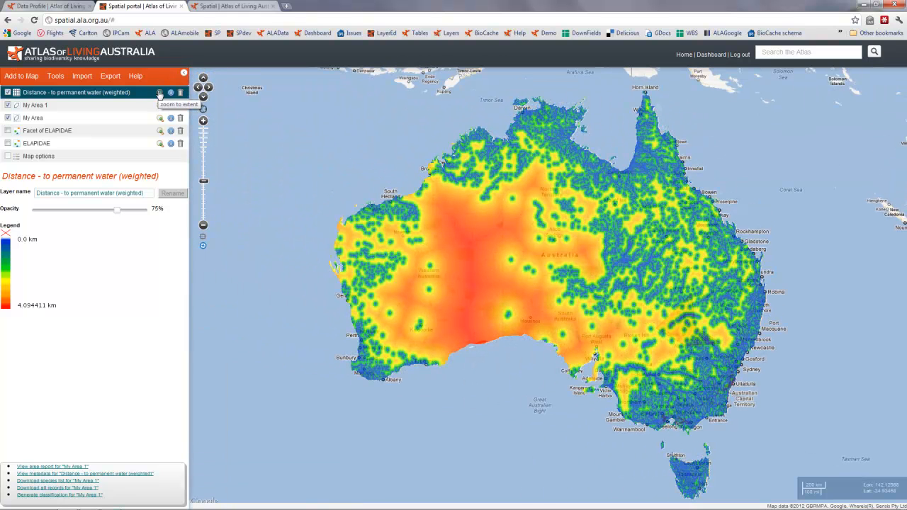
left_click_drag(117, 210, 143, 220)
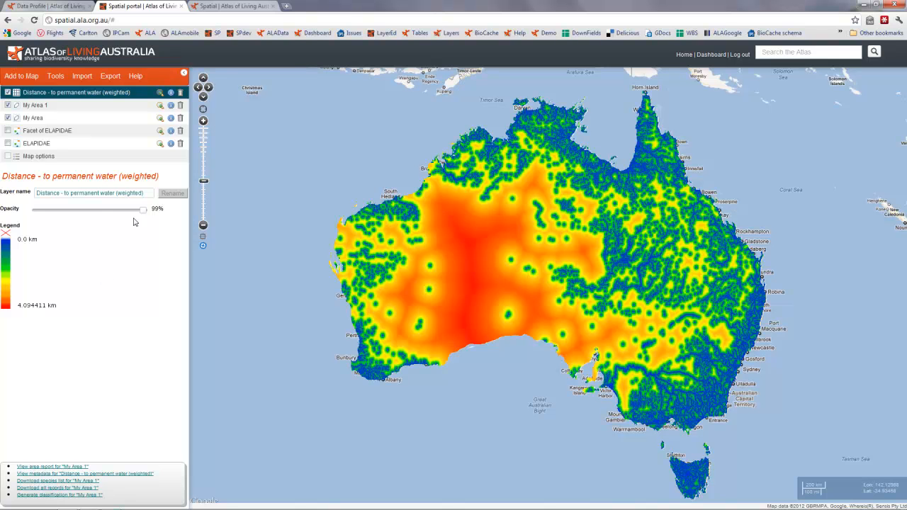
left_click_drag(144, 211, 76, 211)
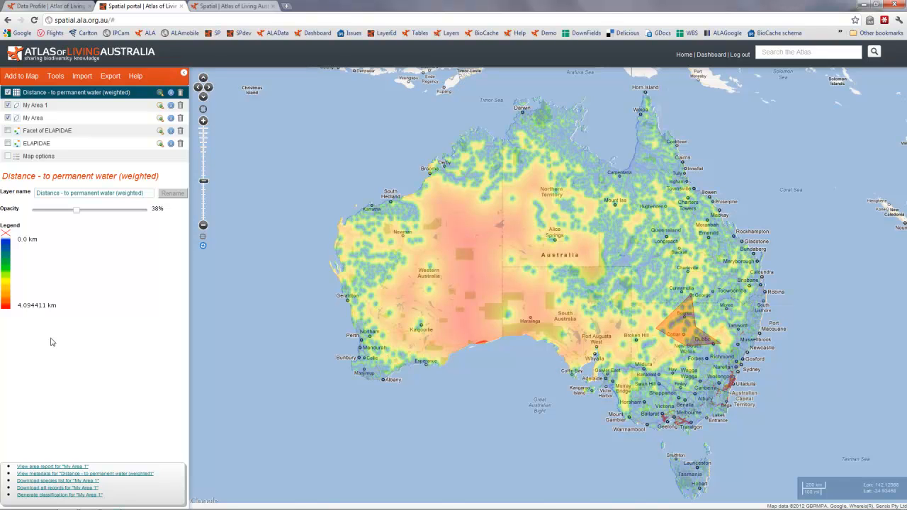
Add the Salinity - mean (cars2009a) layer to the map and view it across the wider region around Australia
left_click(21, 76)
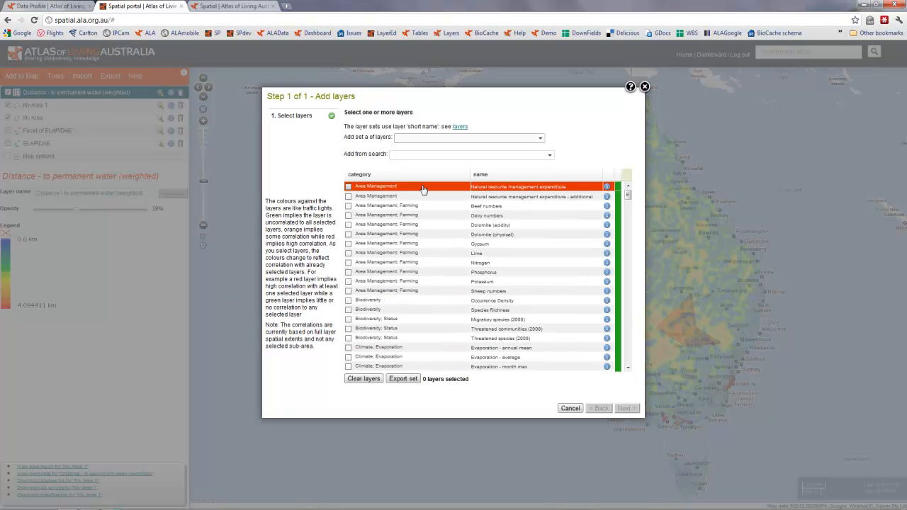
left_click(406, 155)
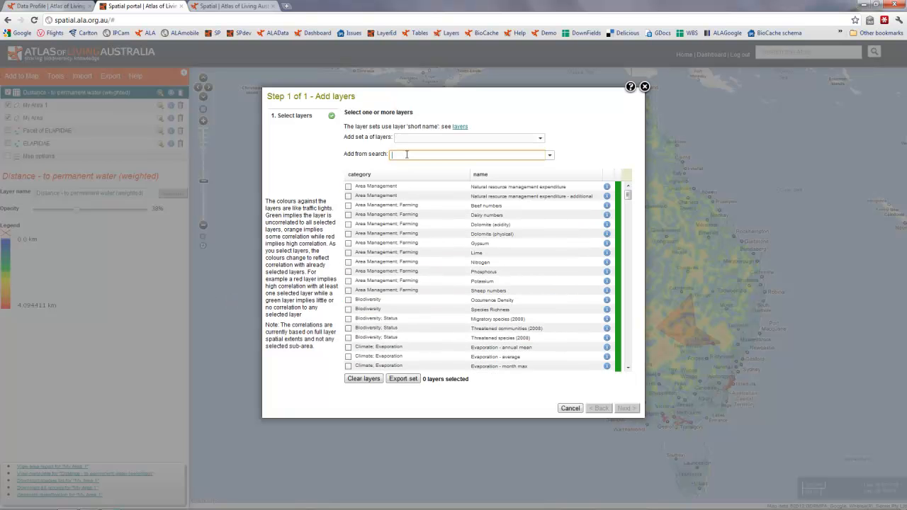
type("Sal")
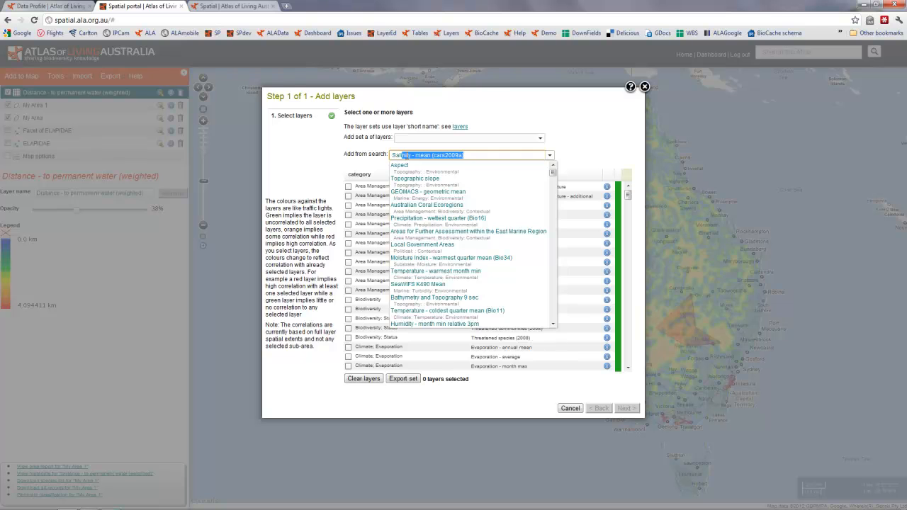
type("inity")
left_click(443, 166)
left_click(626, 408)
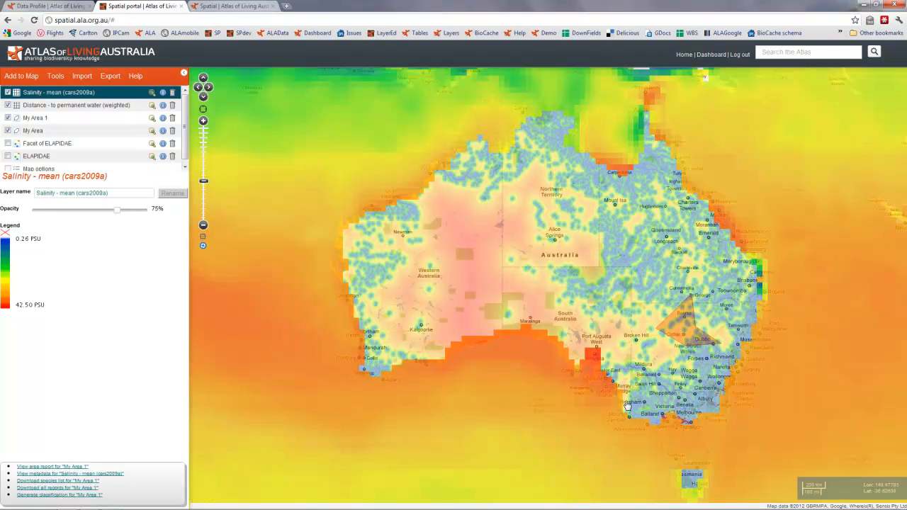
scroll(626, 408, "down", 1)
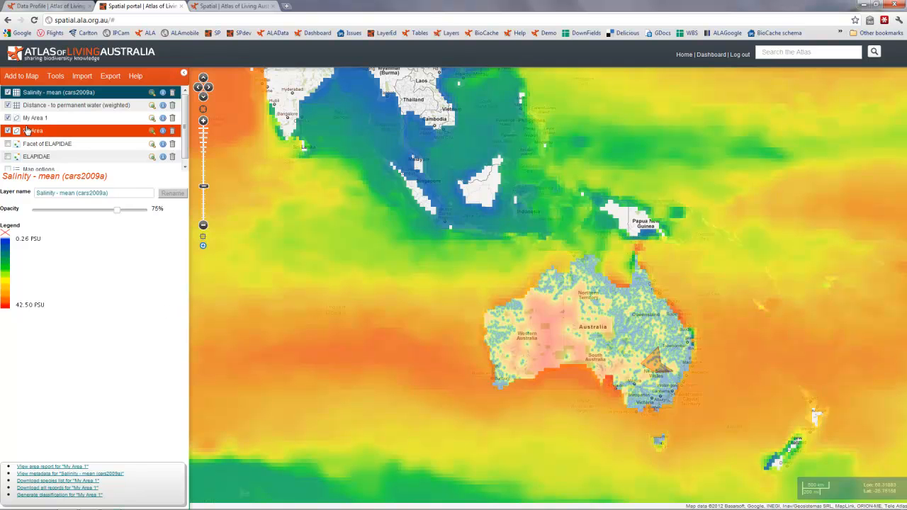
Hide the salinity, permanent water distance, My Area 1 and My Area layers on the map
left_click(7, 105)
left_click(7, 92)
left_click(7, 118)
left_click(7, 130)
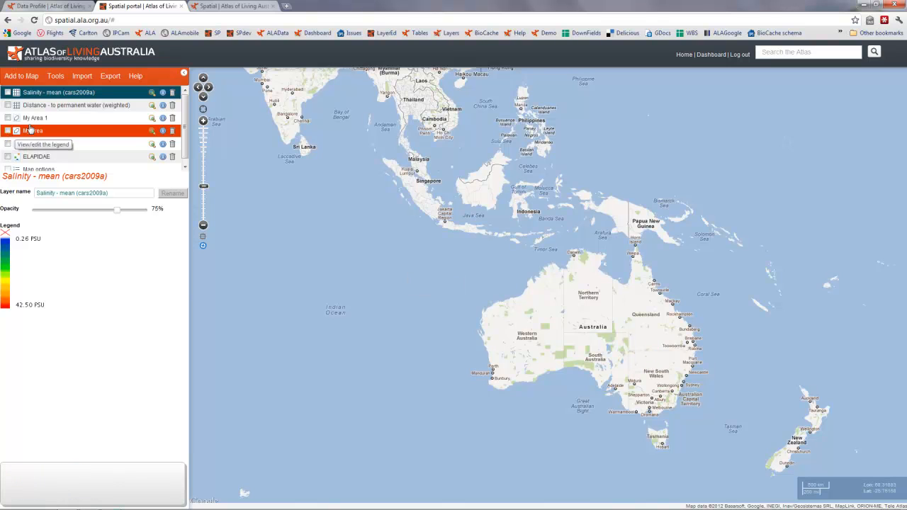
Add a facet layer for the World area showing the Fungi class of the Lifeform facet
left_click(32, 77)
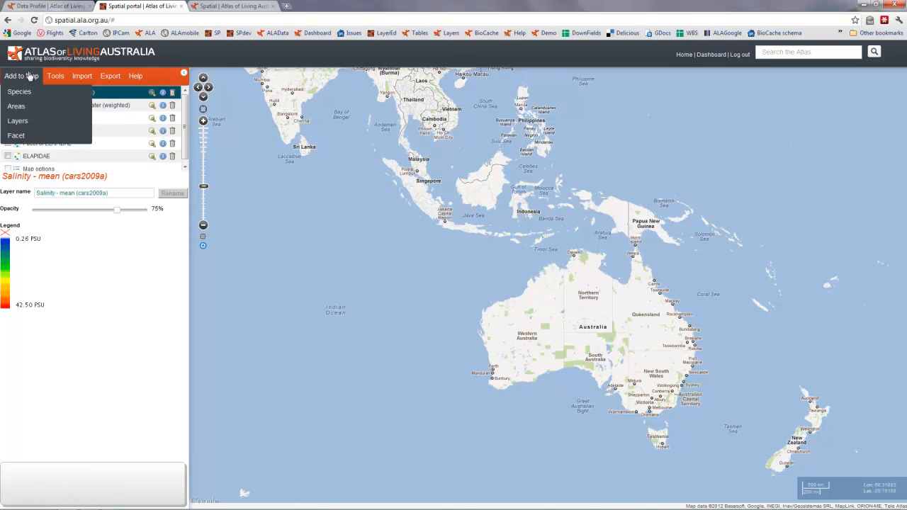
left_click(34, 141)
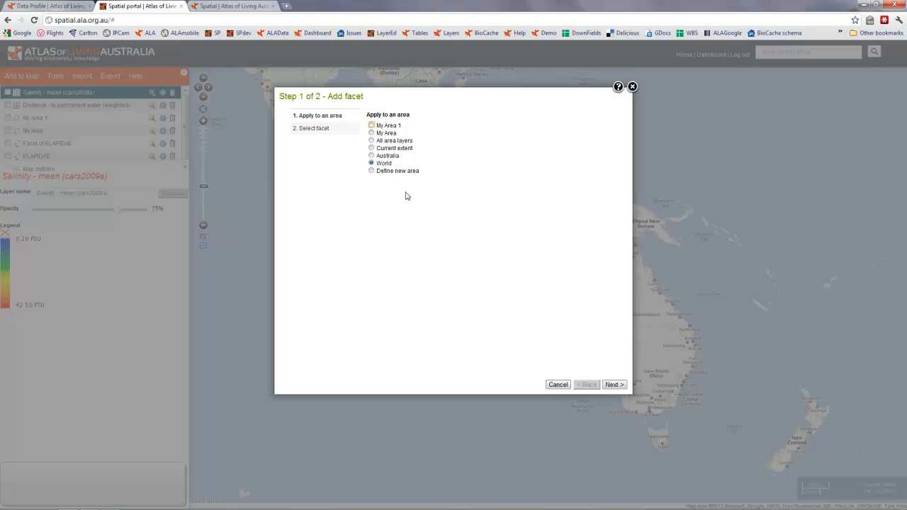
left_click(614, 384)
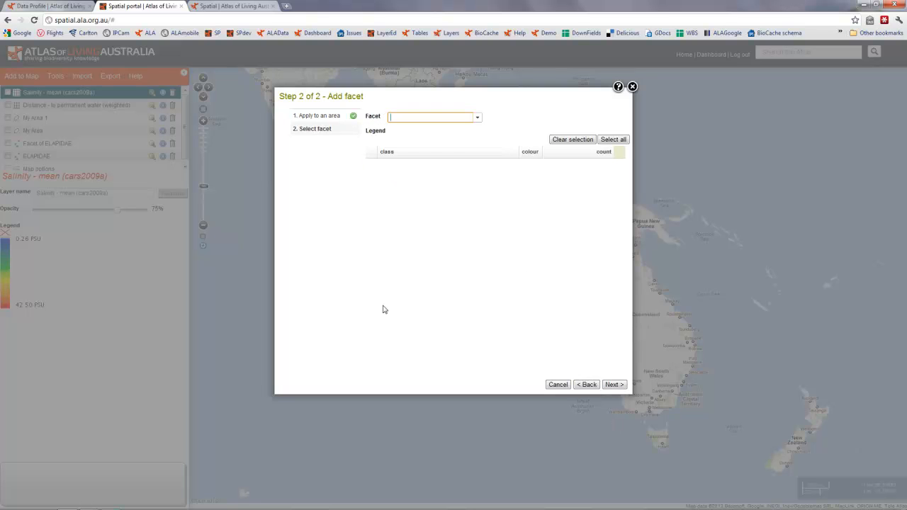
left_click(478, 118)
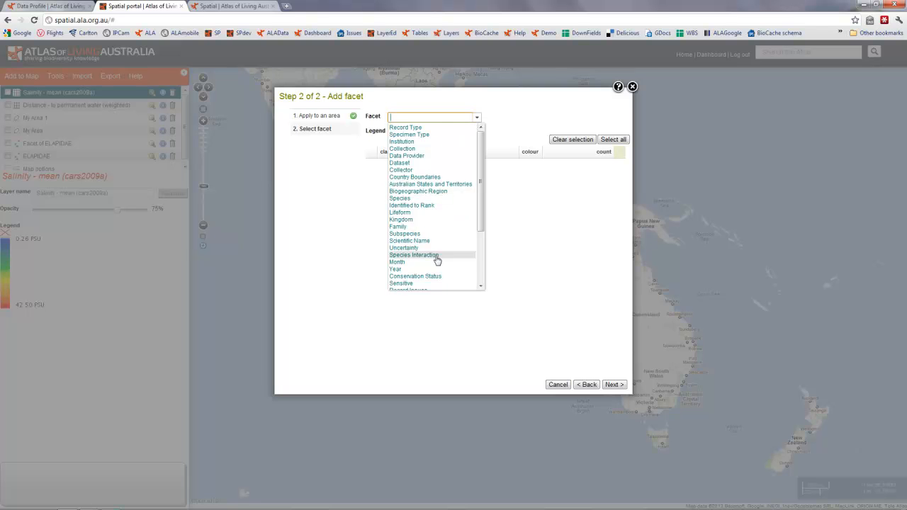
scroll(436, 259, "down", 3)
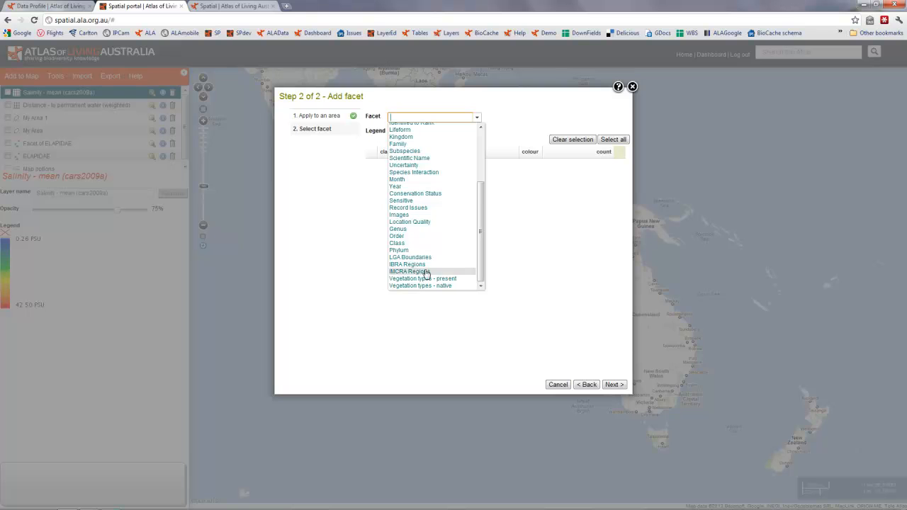
scroll(424, 258, "up", 3)
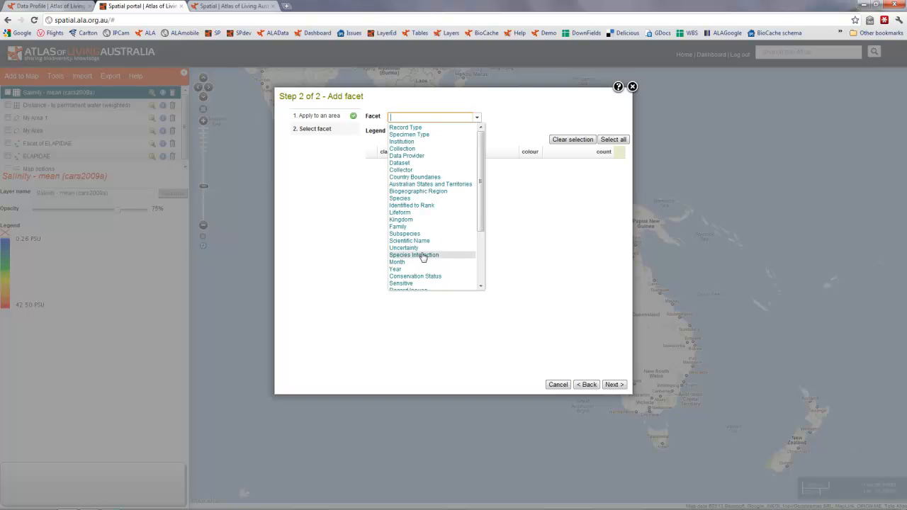
left_click(416, 212)
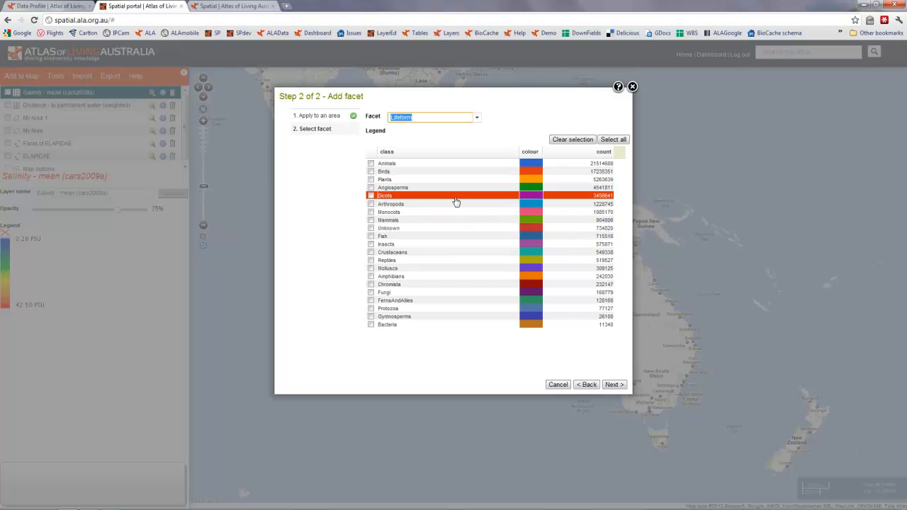
left_click(371, 292)
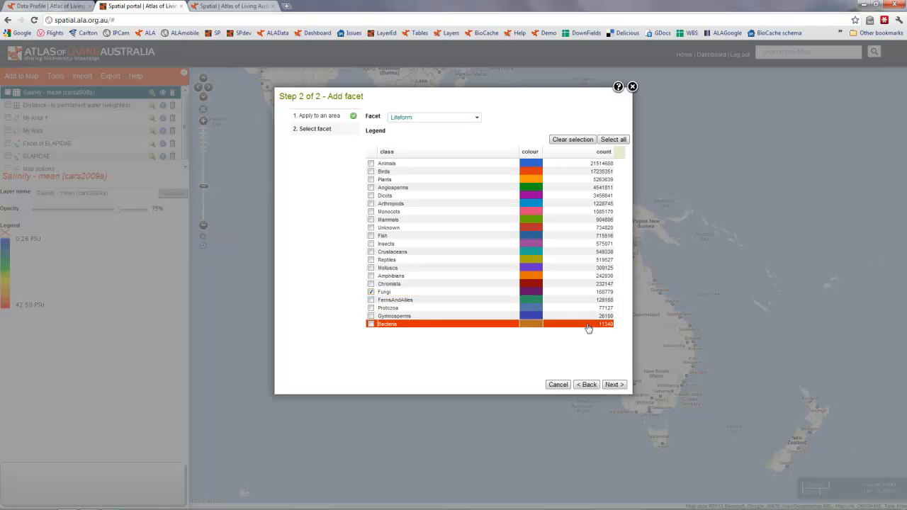
left_click(615, 387)
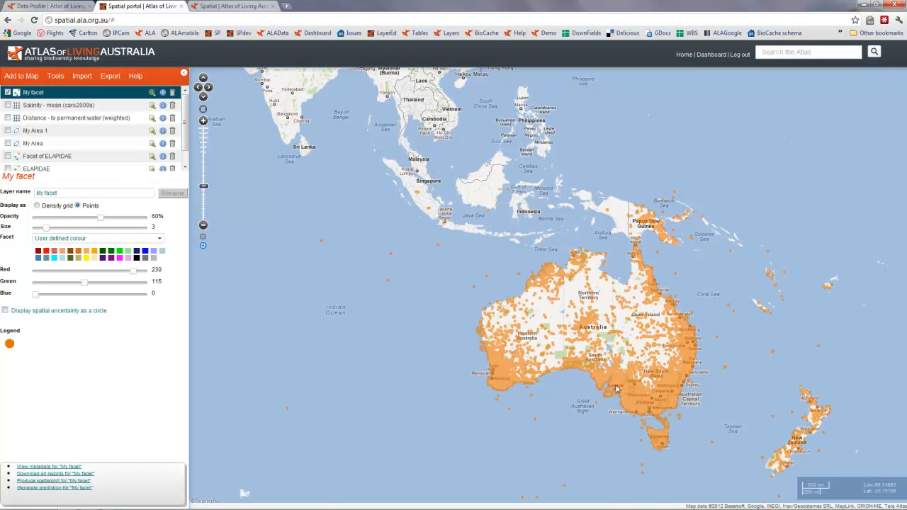
Colour the fungi facet's points by Collection, examine their distribution, and hide the layer
left_click_drag(689, 437, 631, 370)
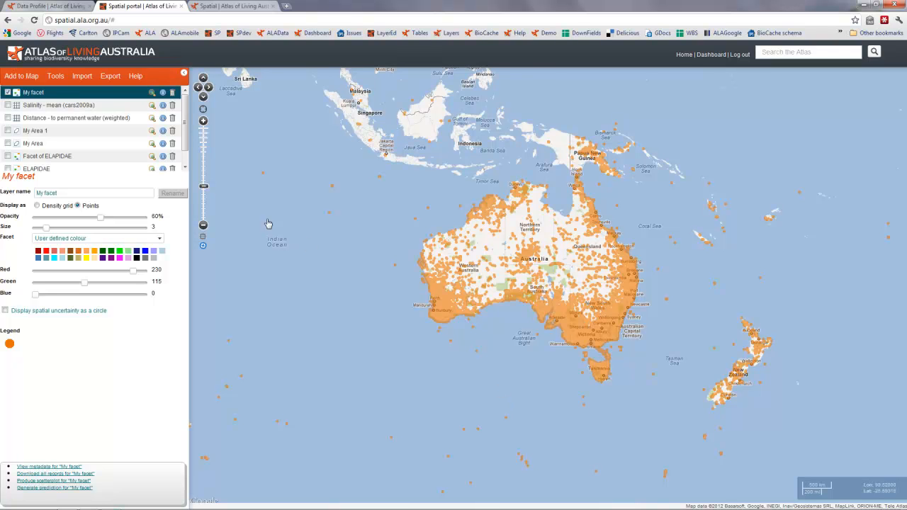
left_click(159, 239)
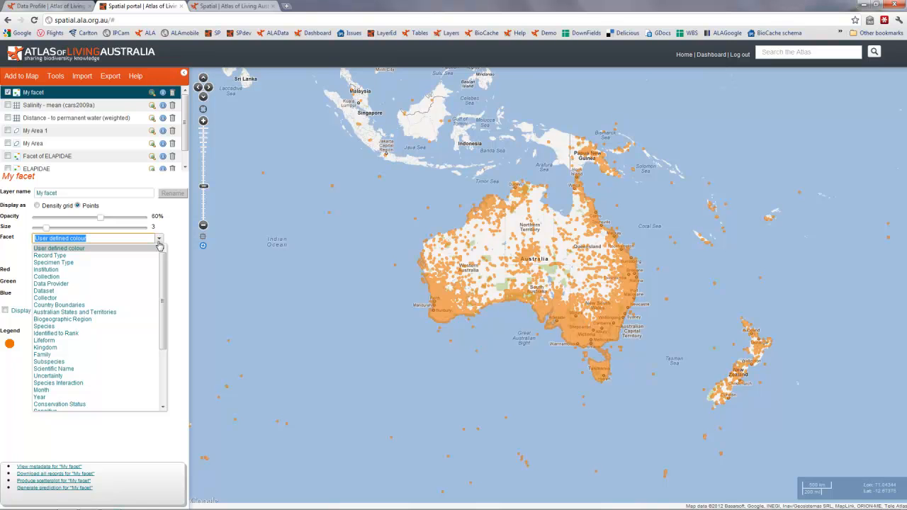
left_click(79, 277)
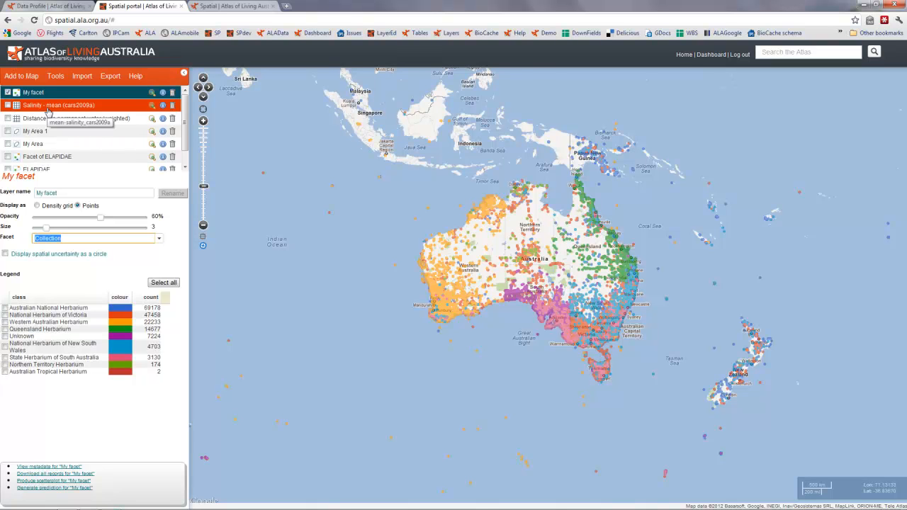
left_click(8, 93)
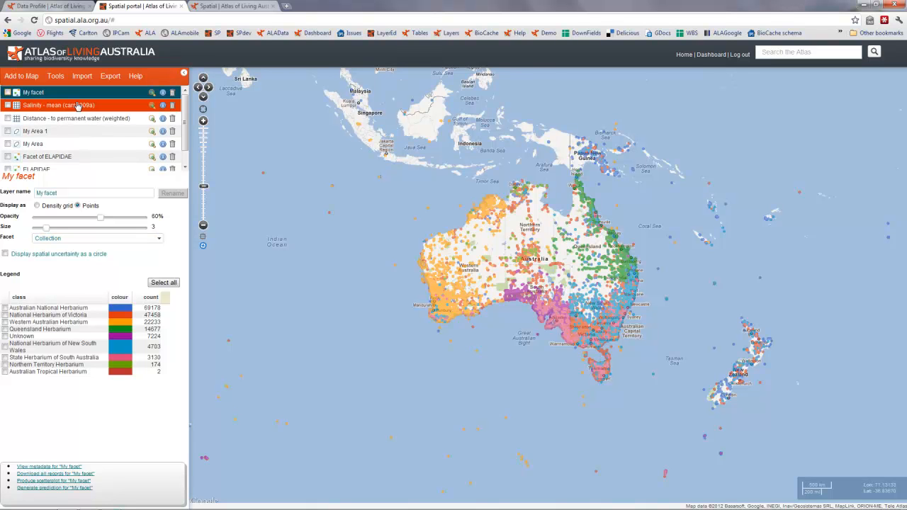
Start a scatterplot for the World area with Leptomeria pauciflora as the species and no highlighted occurrences
left_click(55, 76)
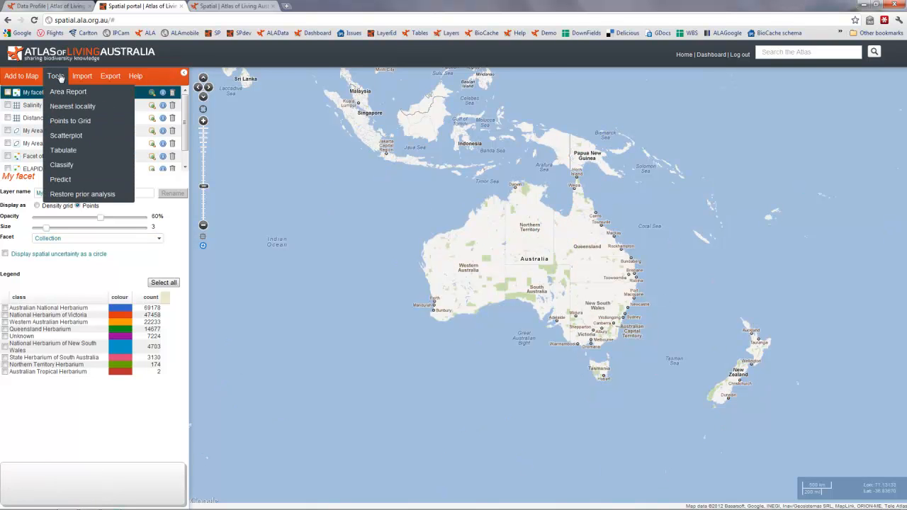
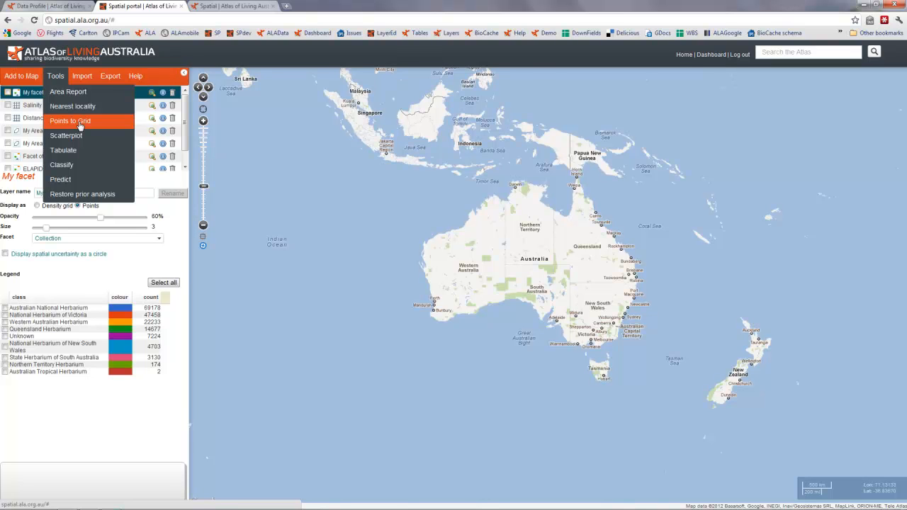
left_click(77, 137)
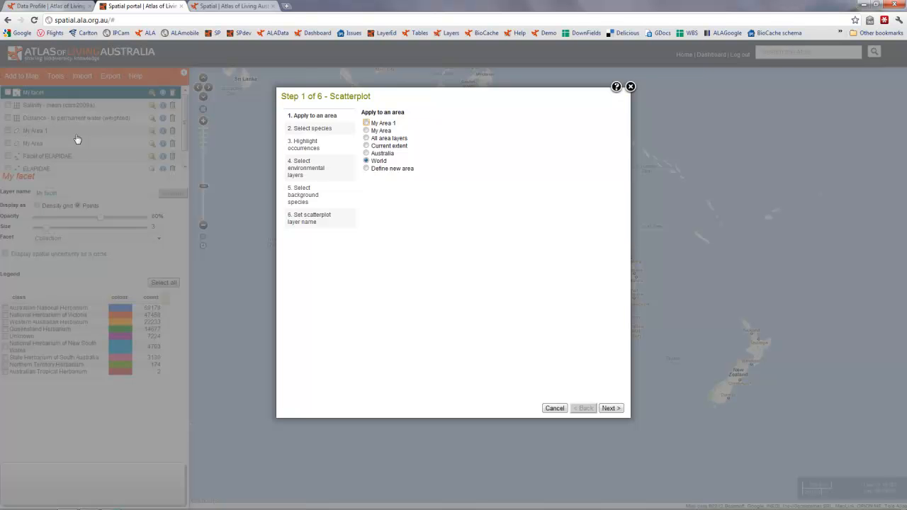
left_click(611, 408)
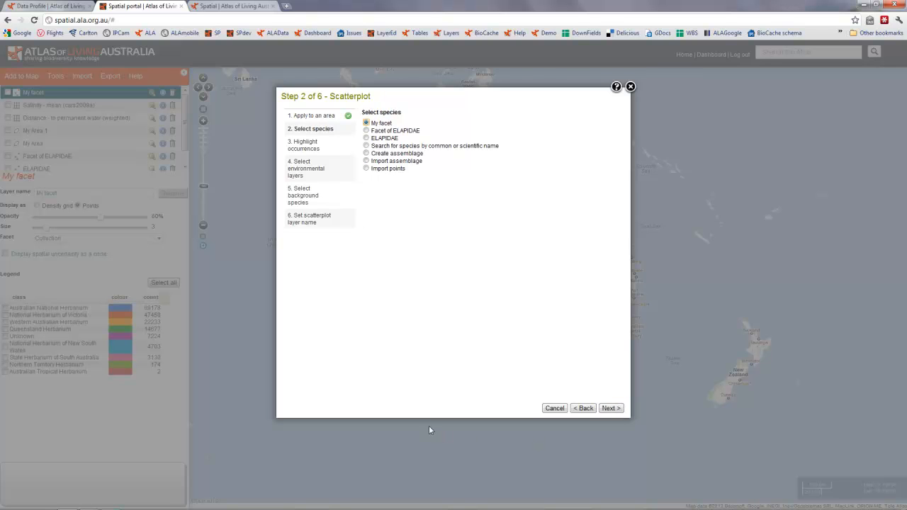
left_click(393, 148)
left_click(379, 167)
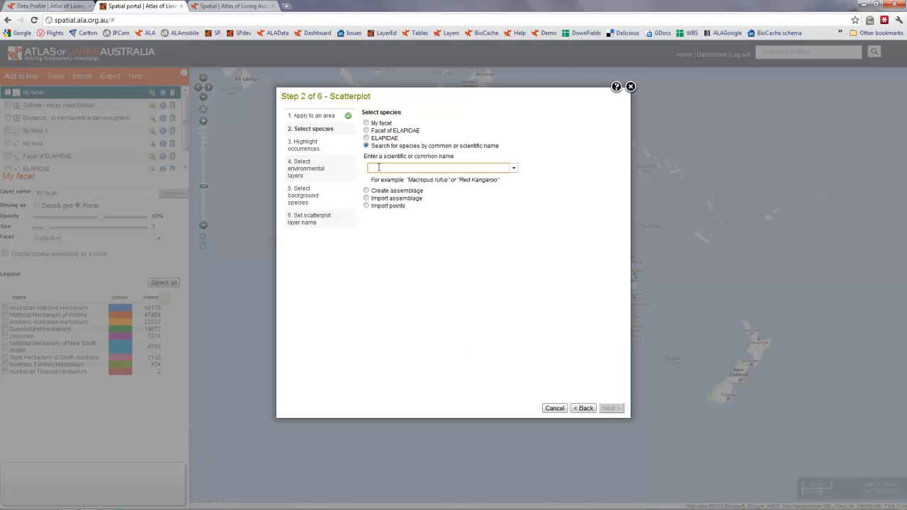
type("leptome")
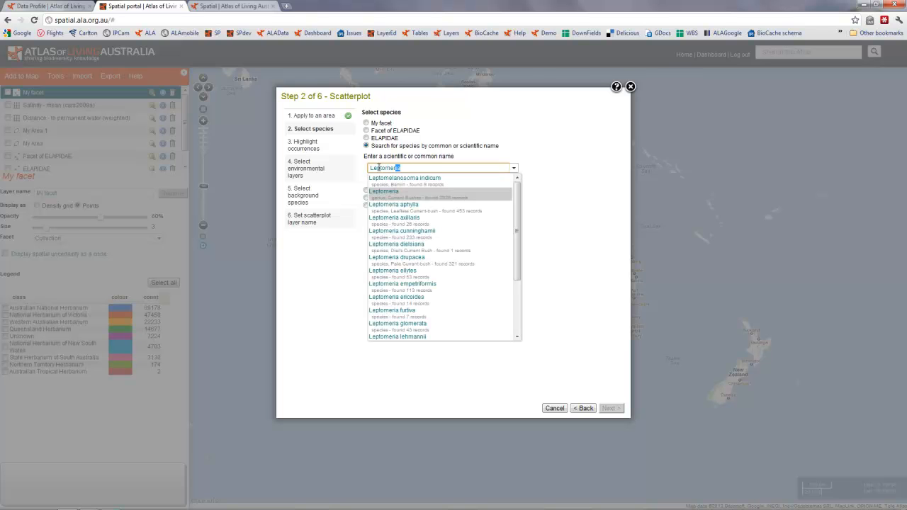
type("ria")
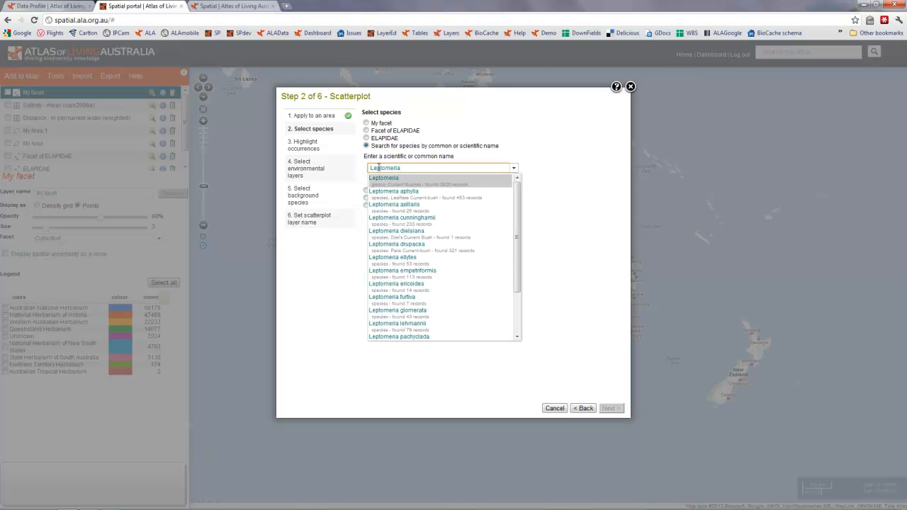
type(" pauciflora")
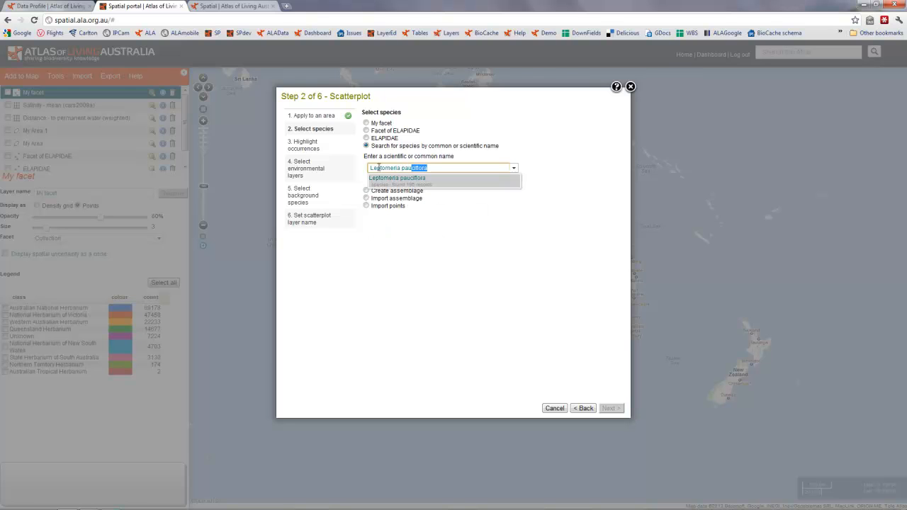
left_click(397, 178)
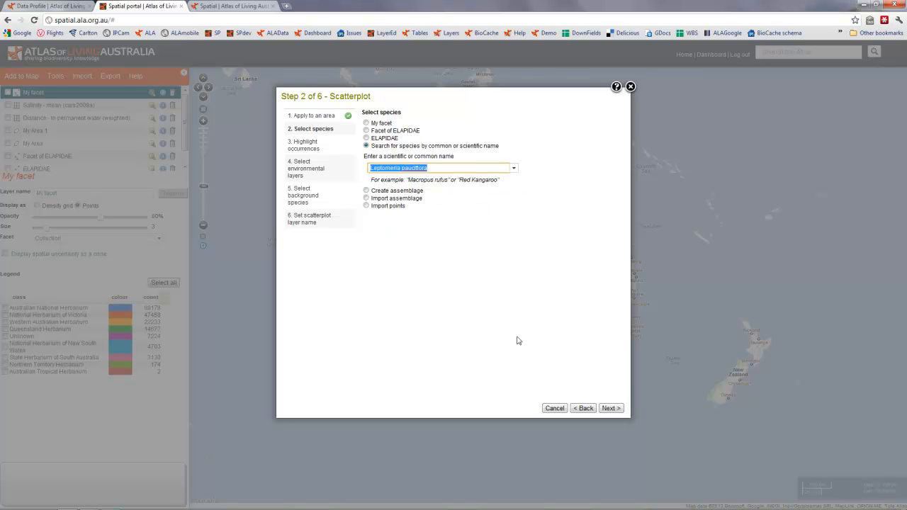
left_click(612, 409)
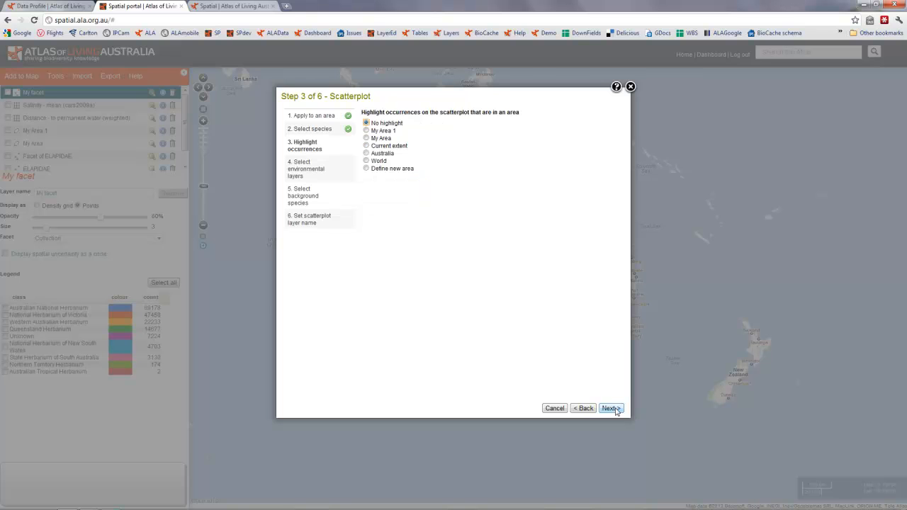
left_click(611, 409)
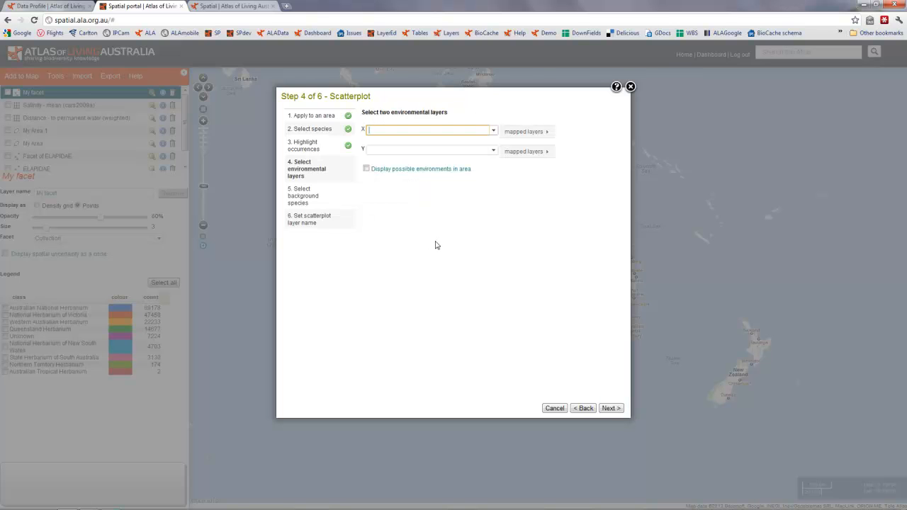
Set the scatterplot axes to Temperature - annual mean (Bio01) for X and Precipitation - annual (Bio12) for Y, displaying possible environments in the area
left_click(388, 130)
type("Bio01")
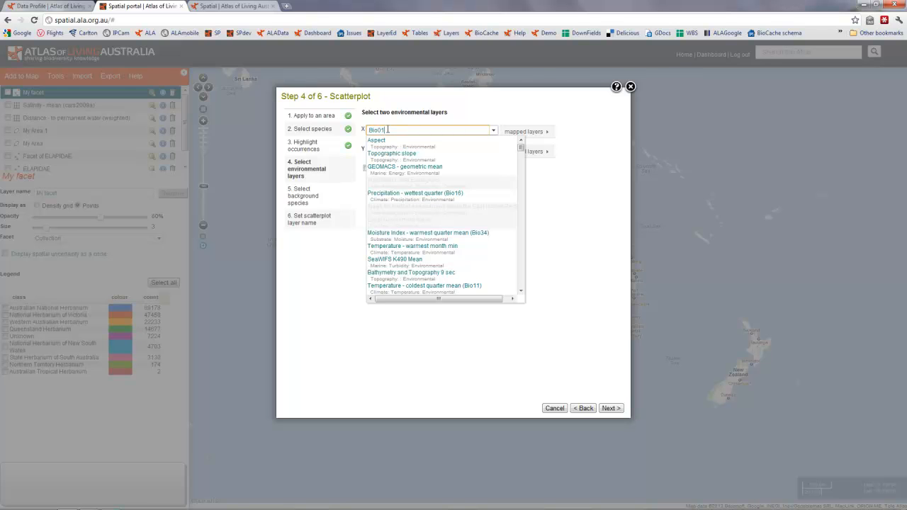
left_click(395, 144)
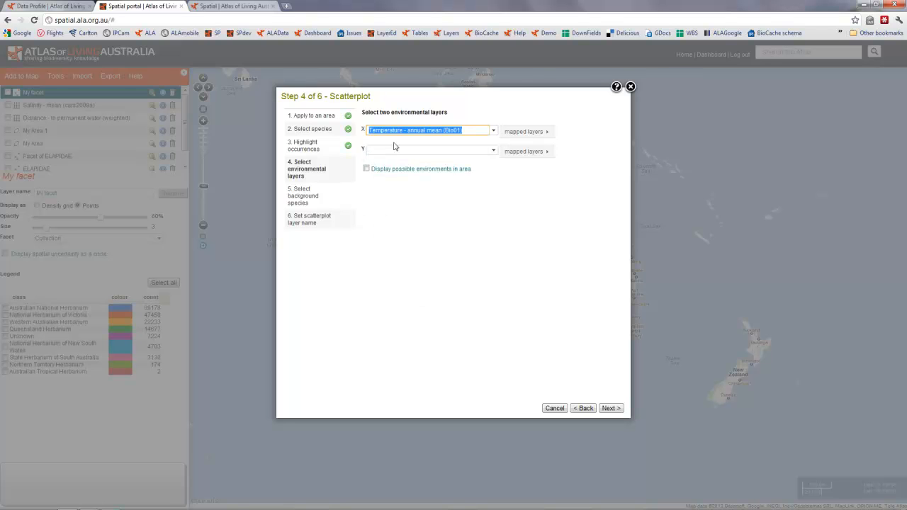
left_click(388, 150)
type("B")
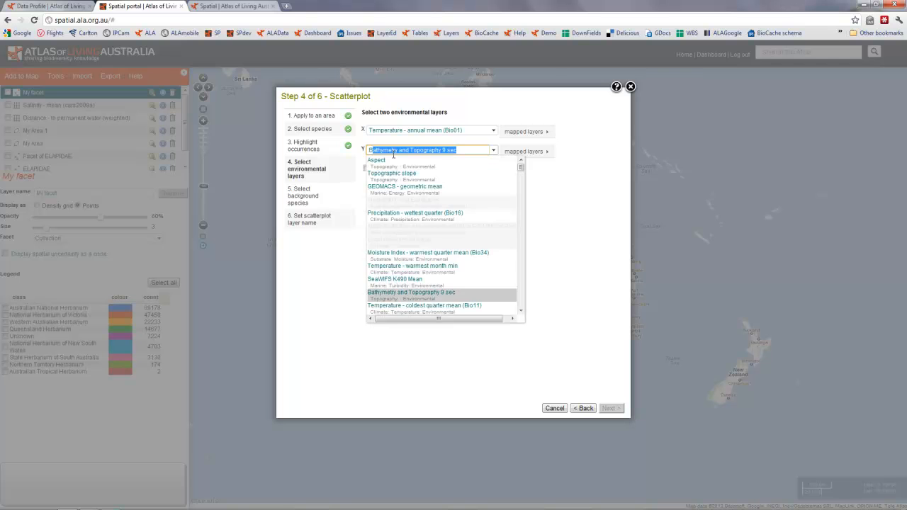
type("io12")
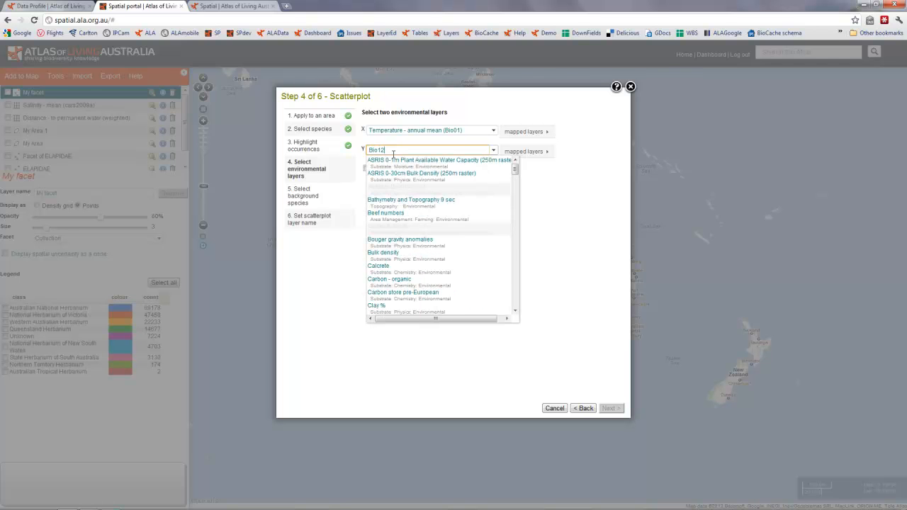
left_click(407, 161)
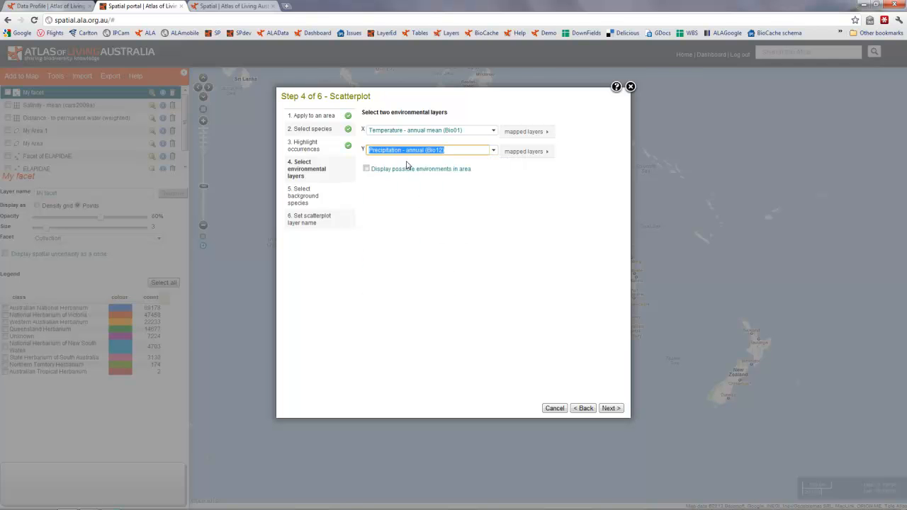
left_click(367, 171)
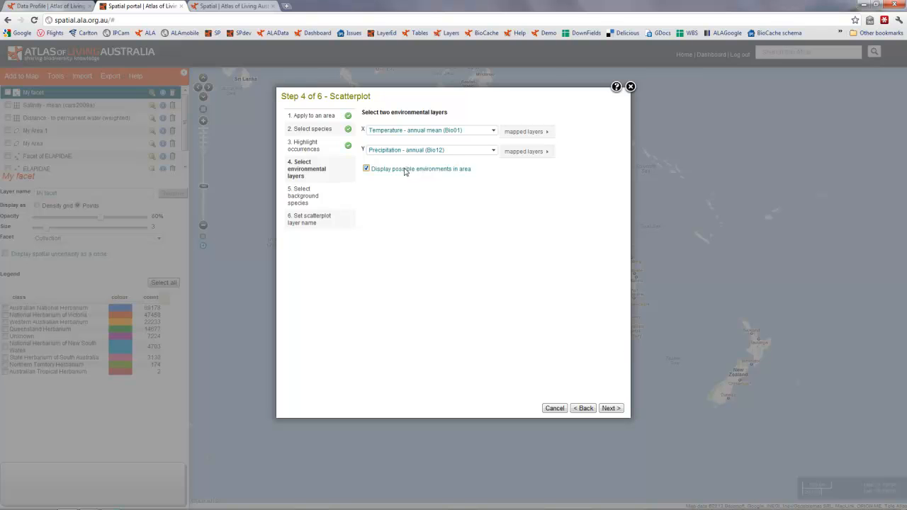
left_click(609, 410)
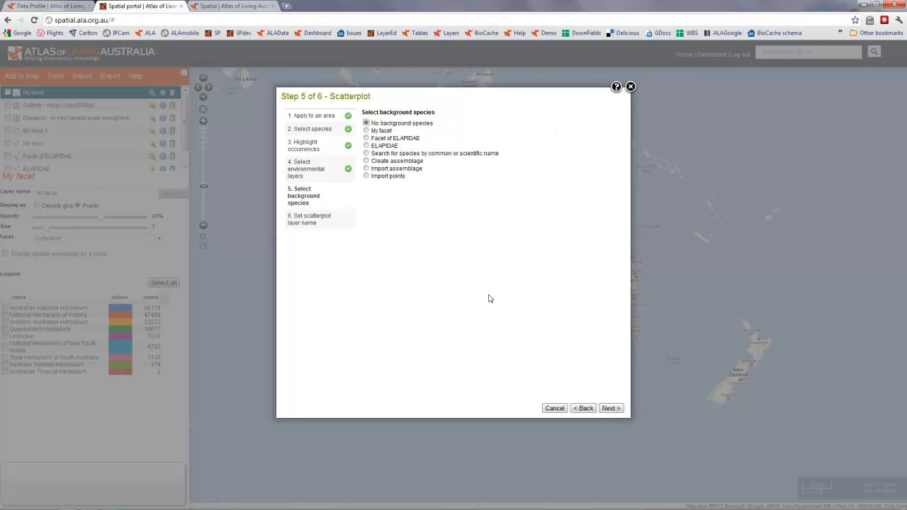
Choose Leptomeria squarrulosa as the background species and generate the scatterplot with the default layer name
left_click(367, 153)
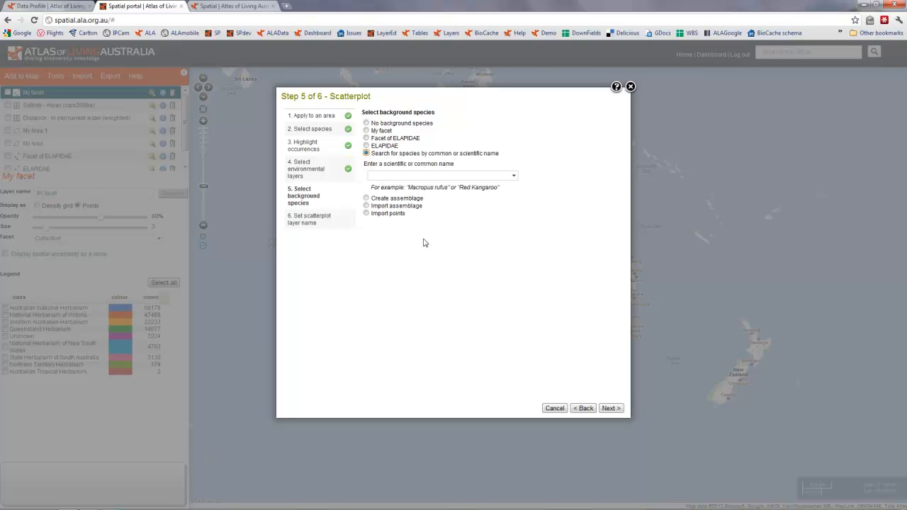
left_click(388, 174)
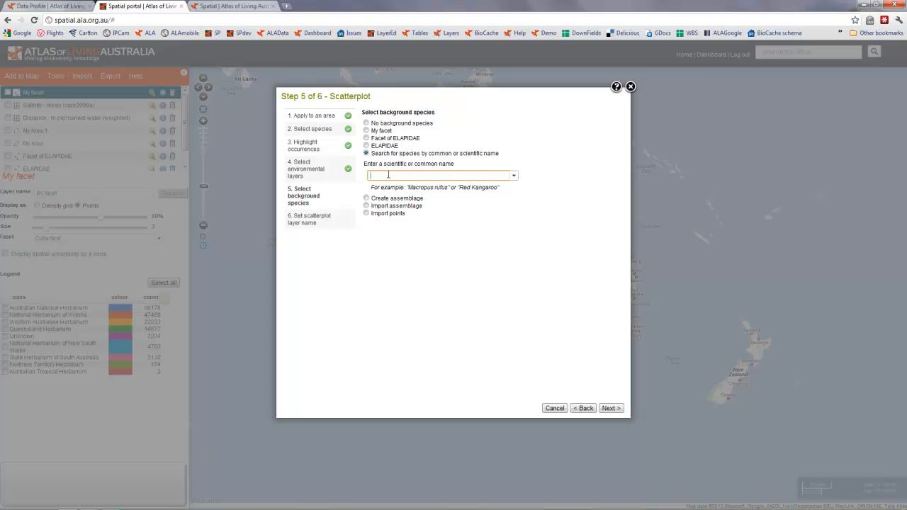
type("lep")
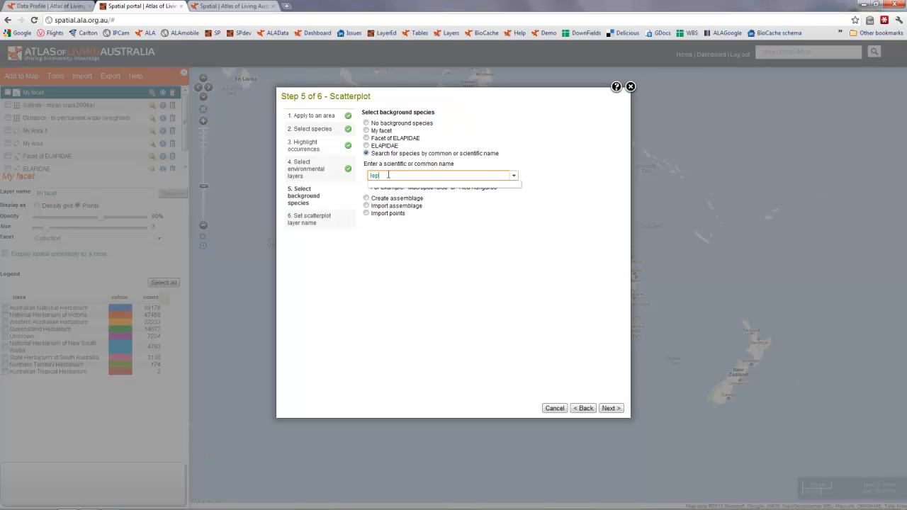
type("ton")
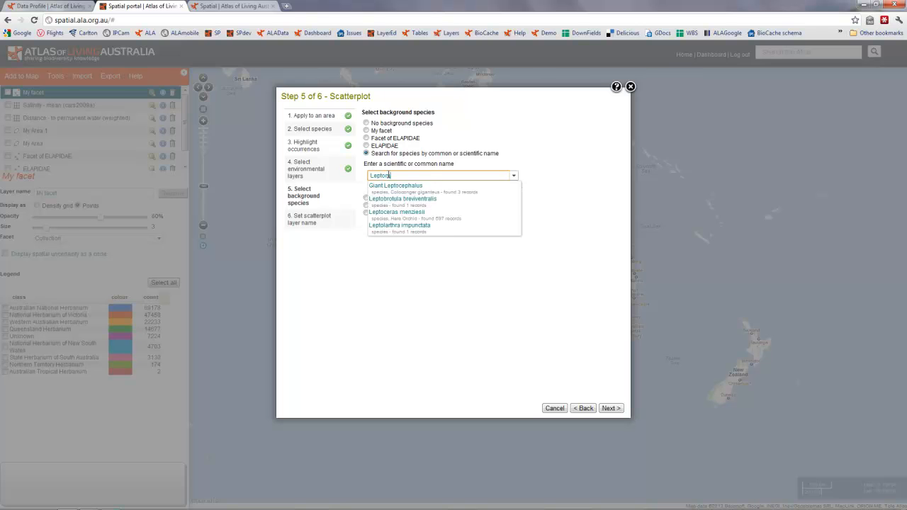
key("BackSpace")
type("meria")
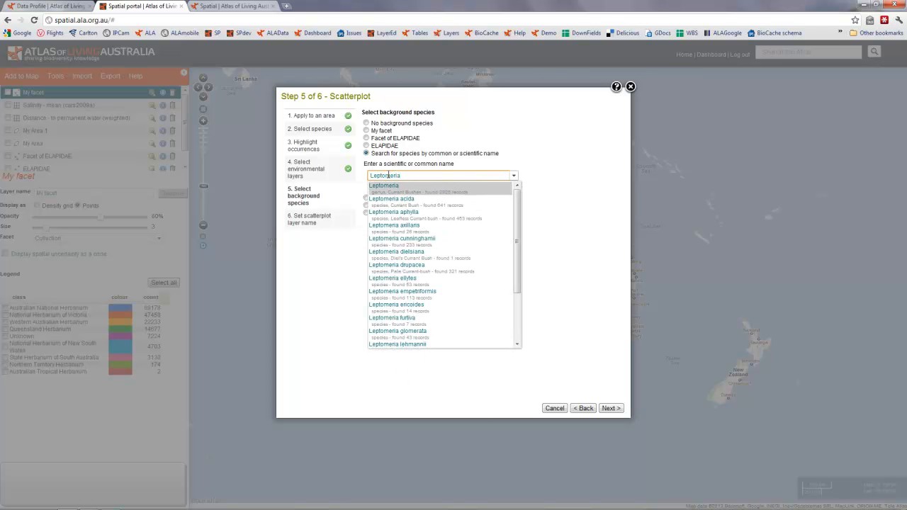
type(" squarrulosa")
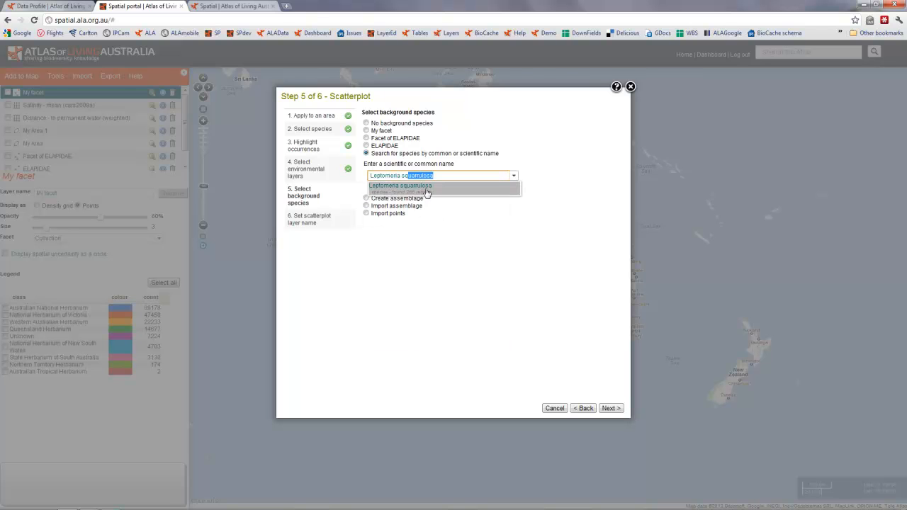
left_click(424, 187)
left_click(610, 409)
left_click(610, 409)
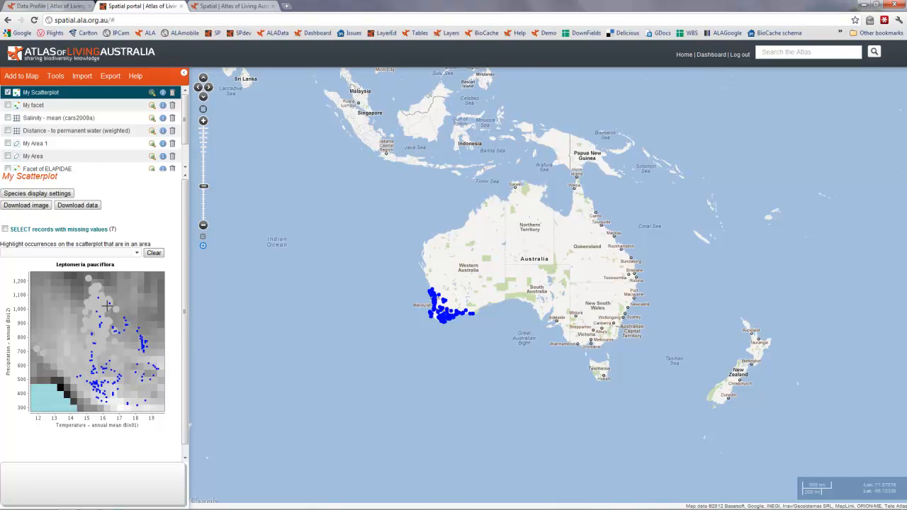
Set the scatterplot's plot point size to 7 and map point size to 2 in the species display settings
left_click(44, 196)
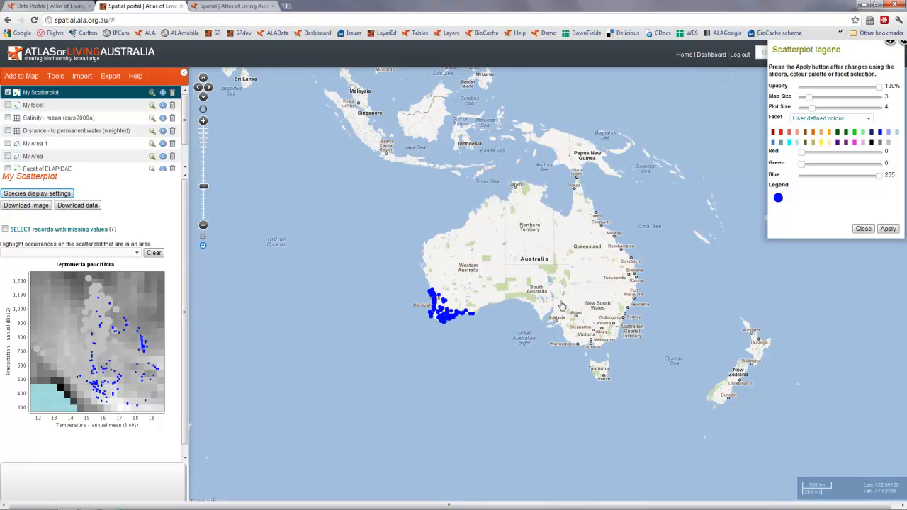
left_click_drag(810, 108, 820, 108)
left_click(886, 229)
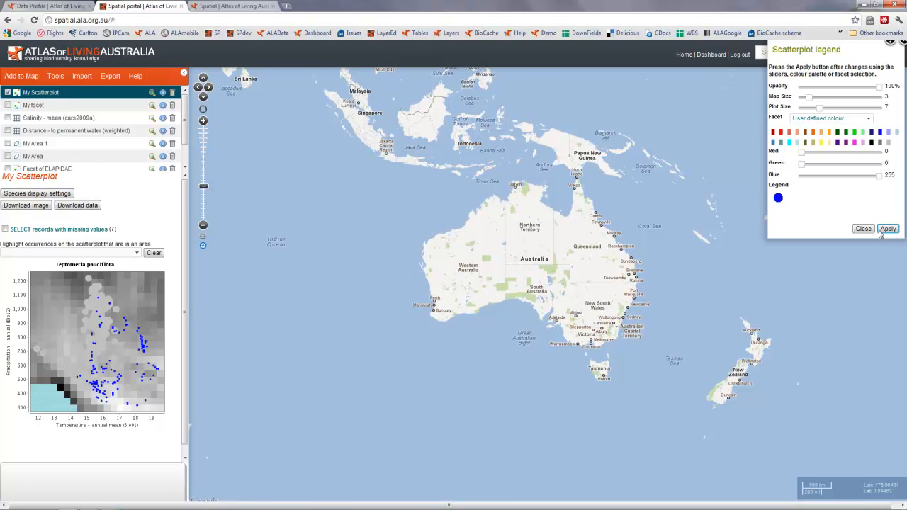
left_click_drag(805, 95, 807, 97)
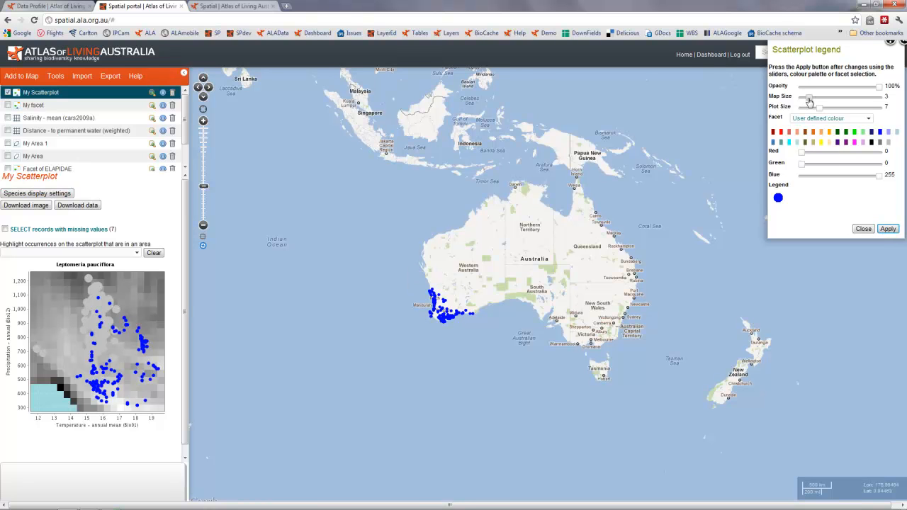
left_click(887, 229)
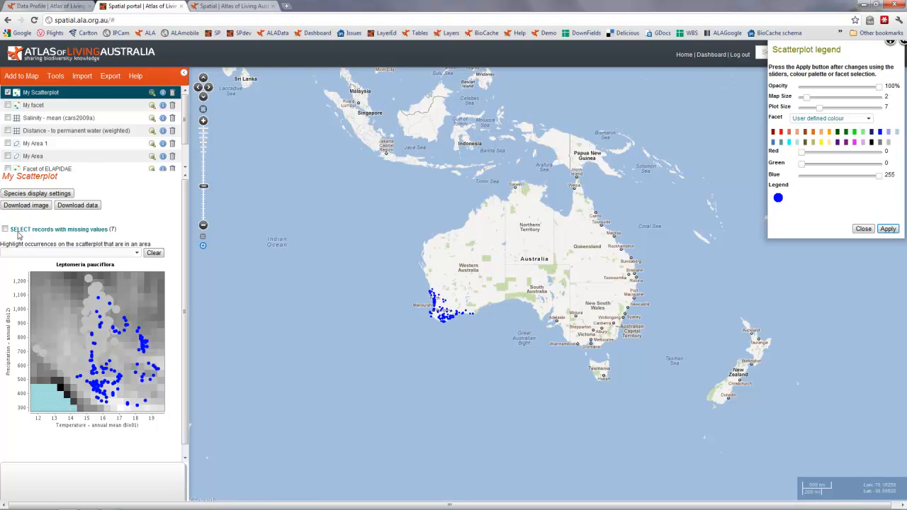
Colour the scatterplot records by the Biogeographic Region facet and inspect the points across southwest Western Australia
left_click(869, 119)
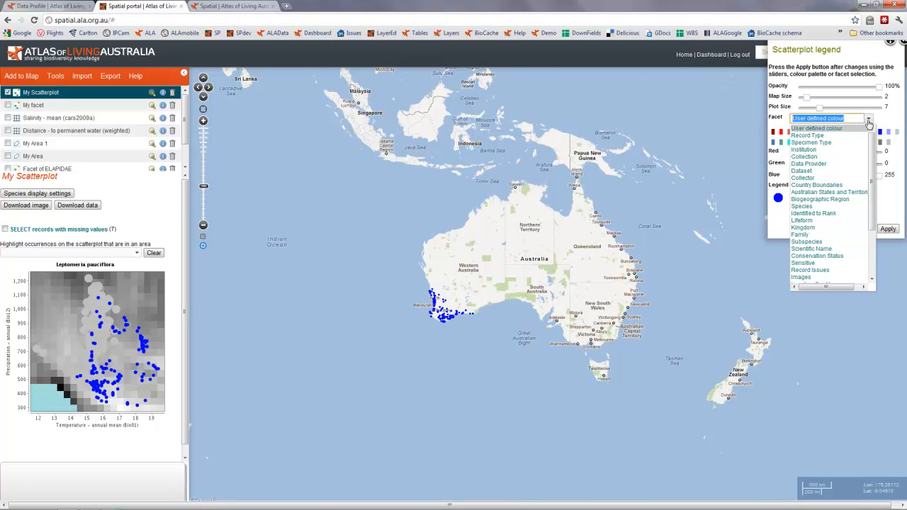
left_click(822, 199)
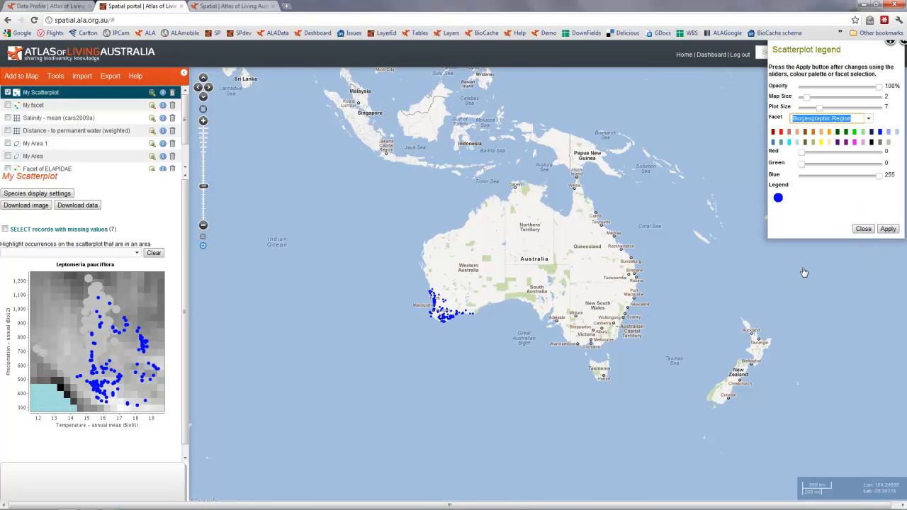
left_click(890, 230)
left_click(888, 229)
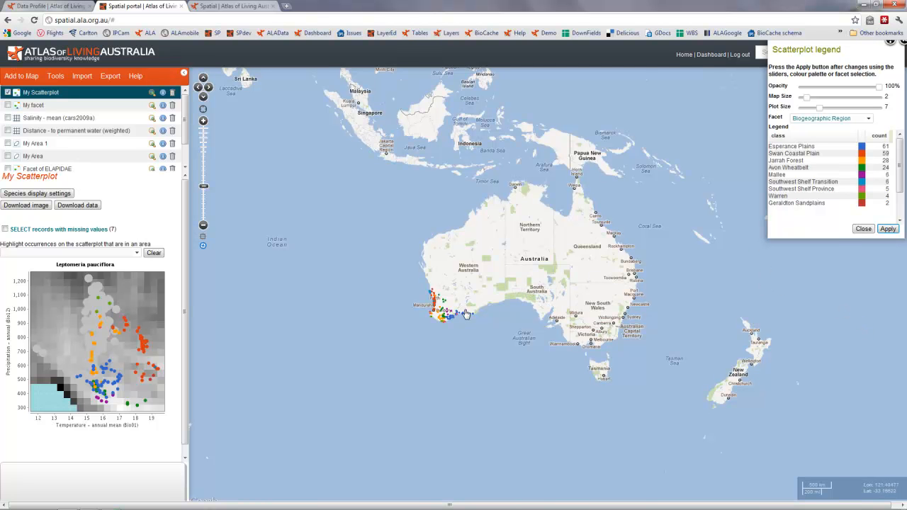
scroll(467, 314, "up", 3)
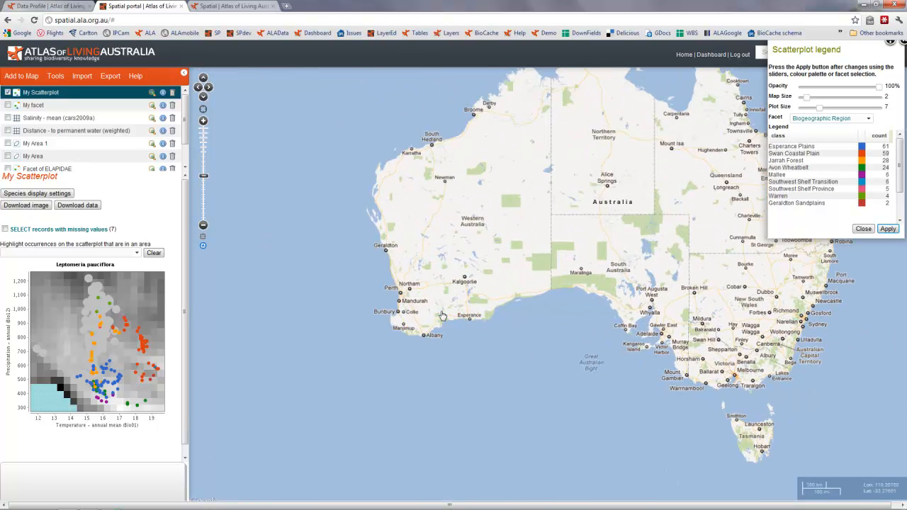
scroll(442, 316, "up", 1)
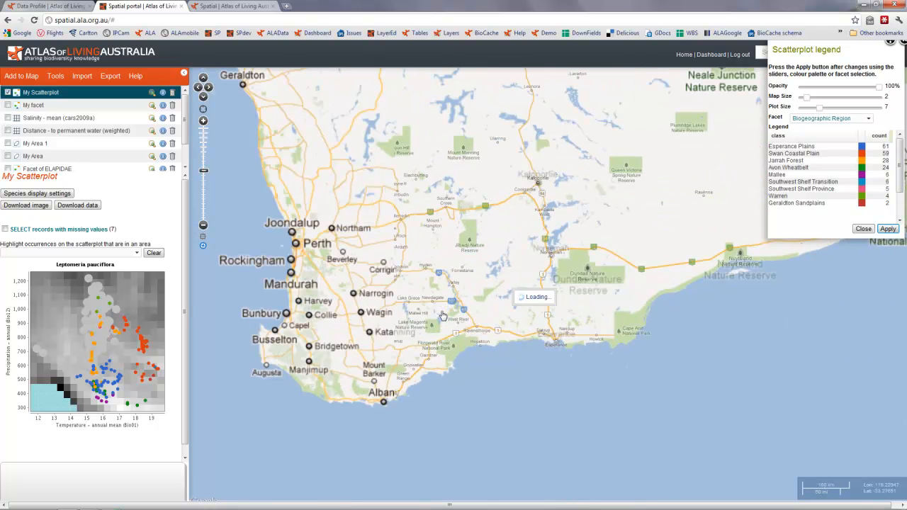
left_click_drag(363, 314, 425, 287)
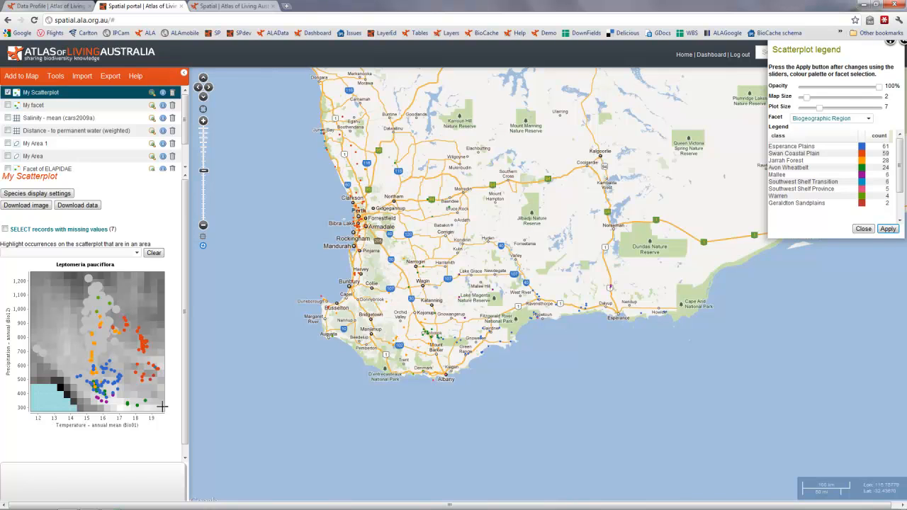
Select the scatterplot records within about 15.4–16.0 annual mean temperature and 1035–1116 annual precipitation, and close the scatterplot legend
left_click_drag(94, 294, 103, 305)
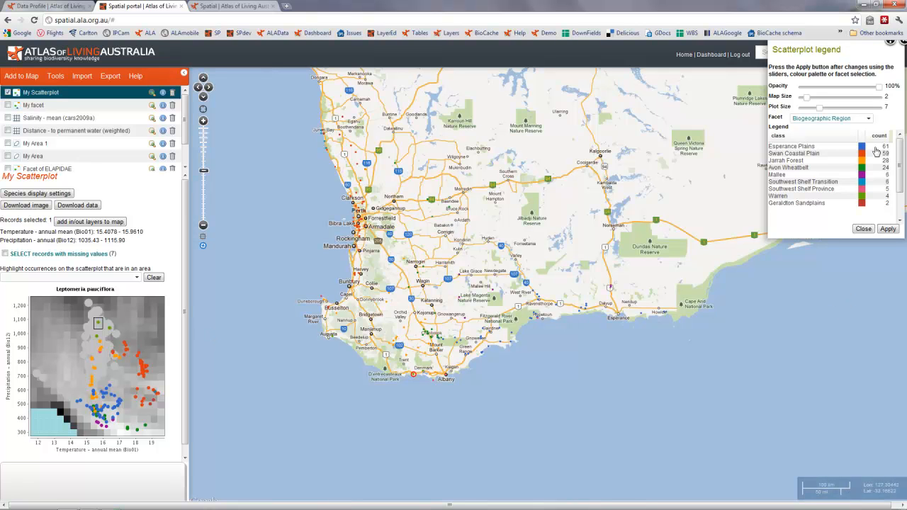
left_click(902, 44)
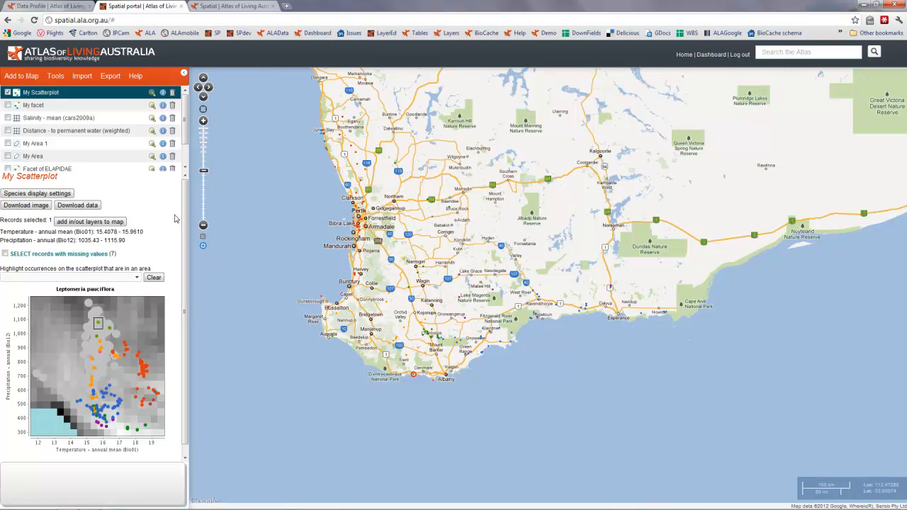
Frame Tasmania on the map and start a classification applied to the current extent
left_click_drag(523, 288, 416, 311)
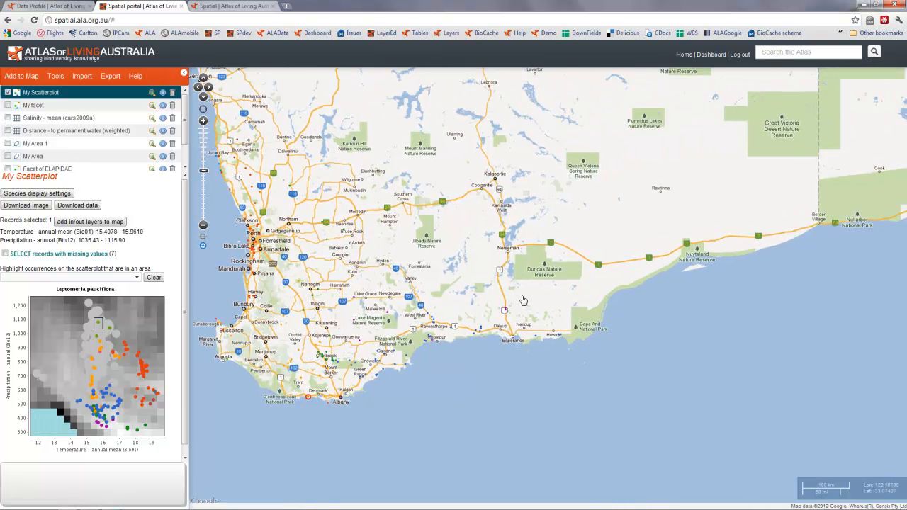
scroll(523, 301, "down", 1)
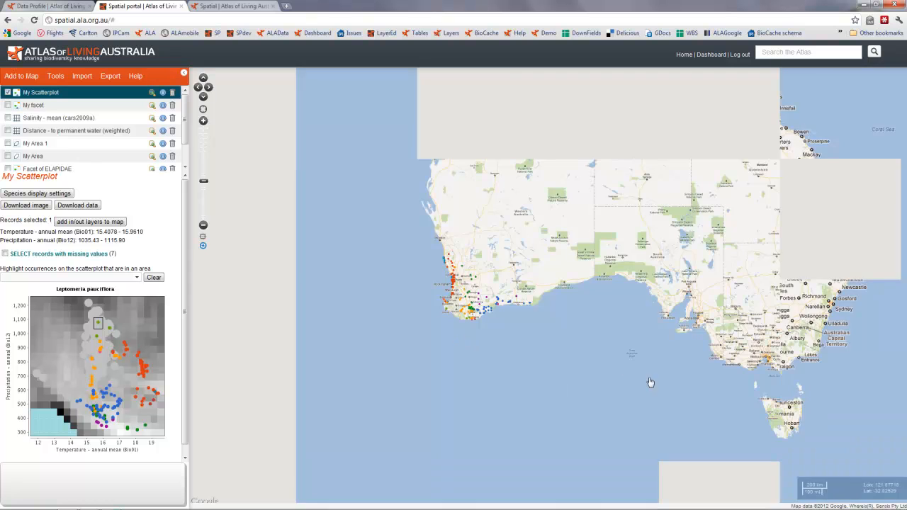
left_click_drag(651, 383, 411, 270)
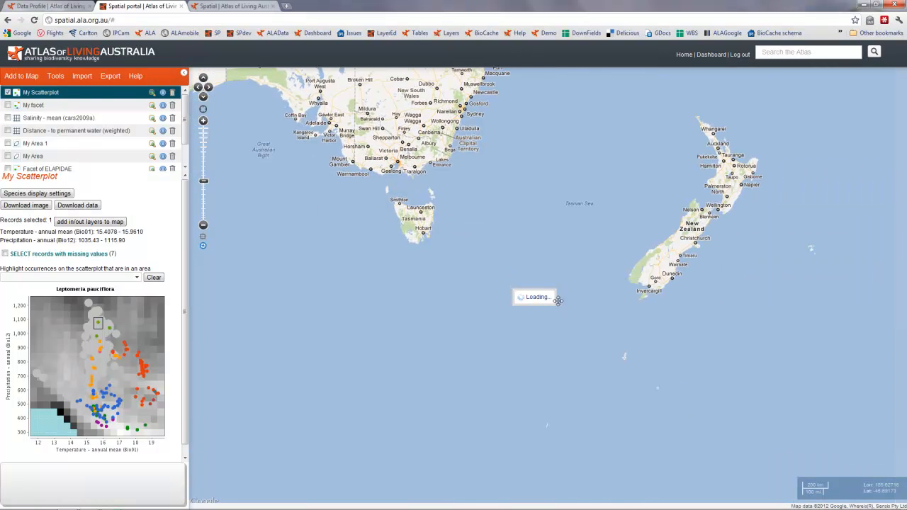
scroll(451, 245, "up", 1)
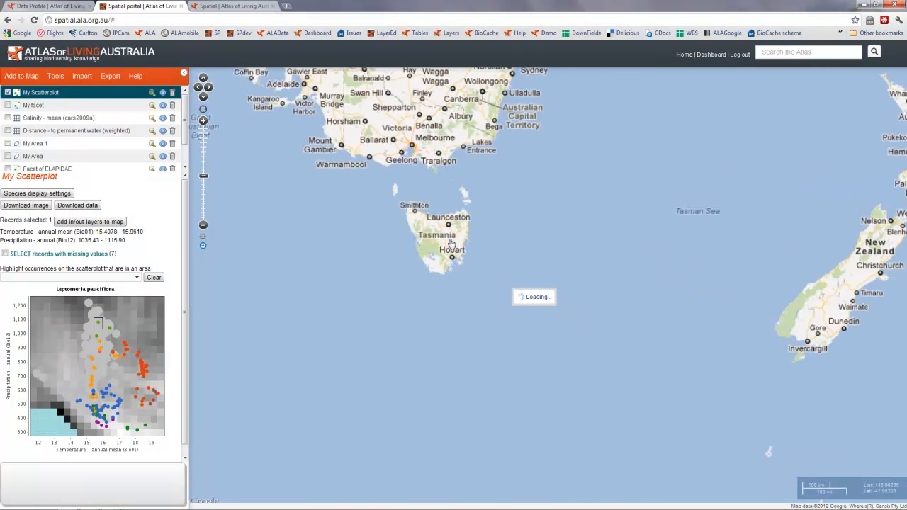
scroll(452, 245, "up", 2)
left_click_drag(498, 254, 457, 212)
left_click(56, 76)
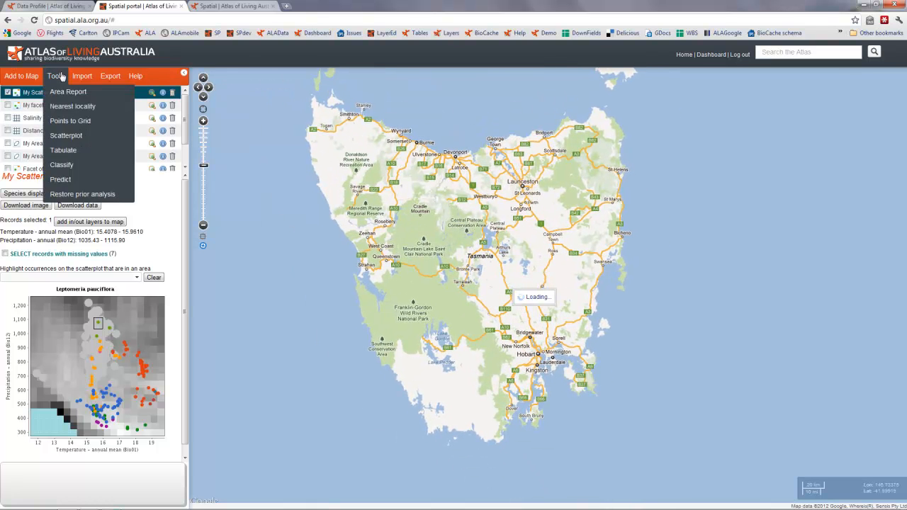
left_click(62, 165)
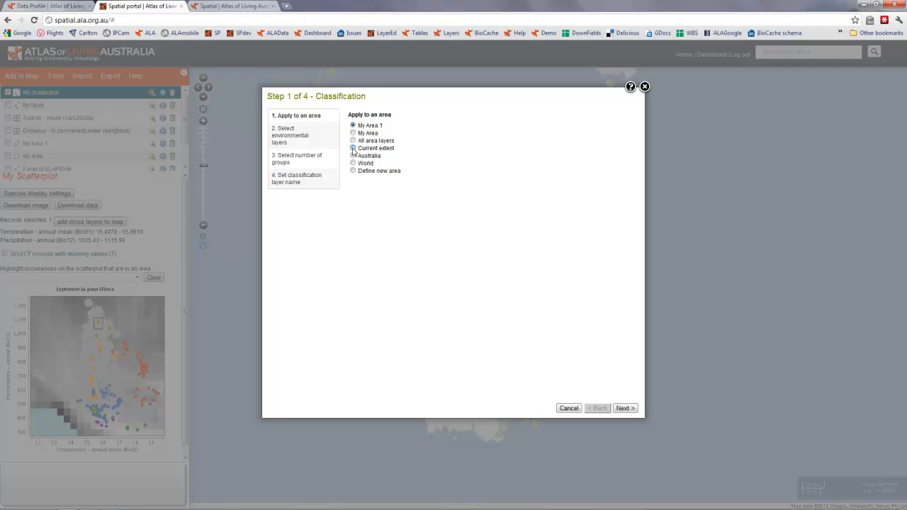
left_click(630, 409)
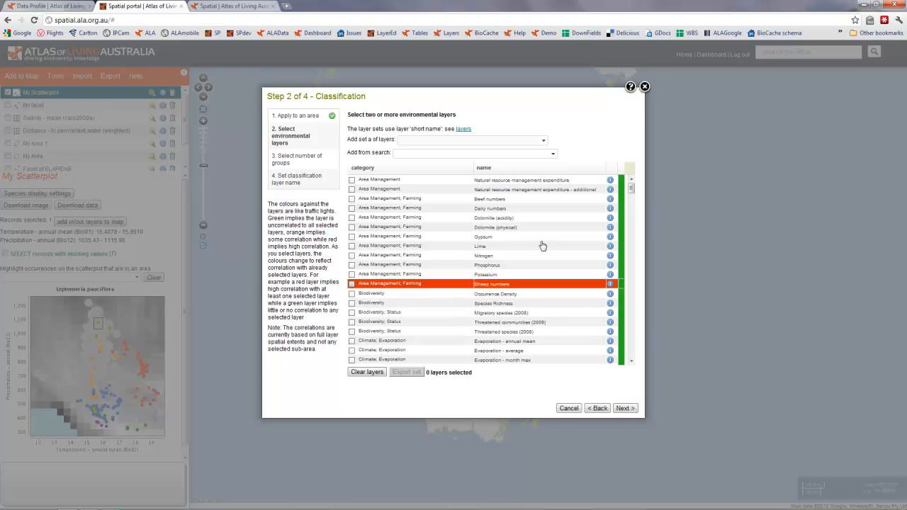
Add the Best 5 independent terrestrial environmental layers set to the classification
left_click(543, 141)
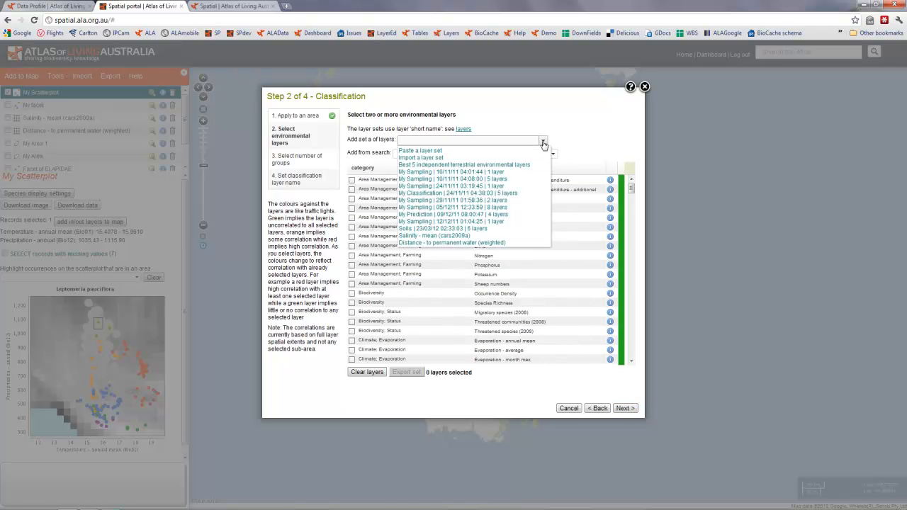
left_click(479, 166)
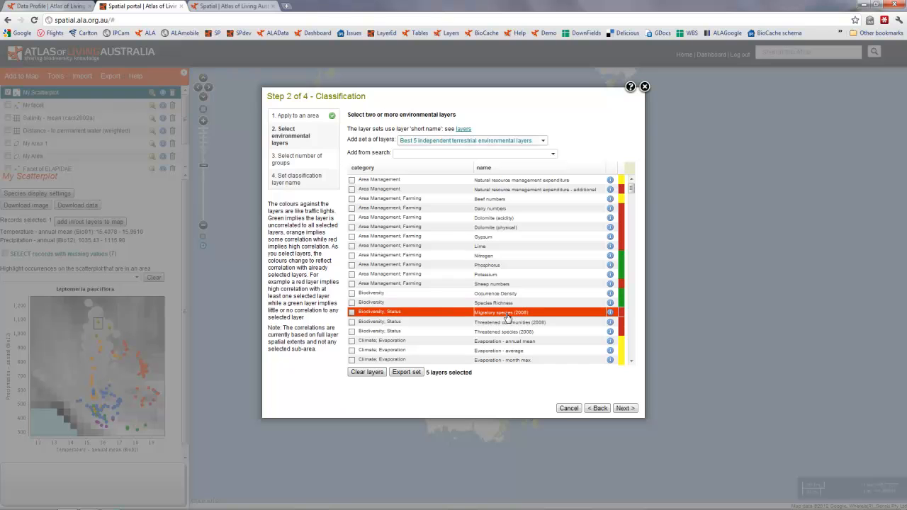
left_click(624, 408)
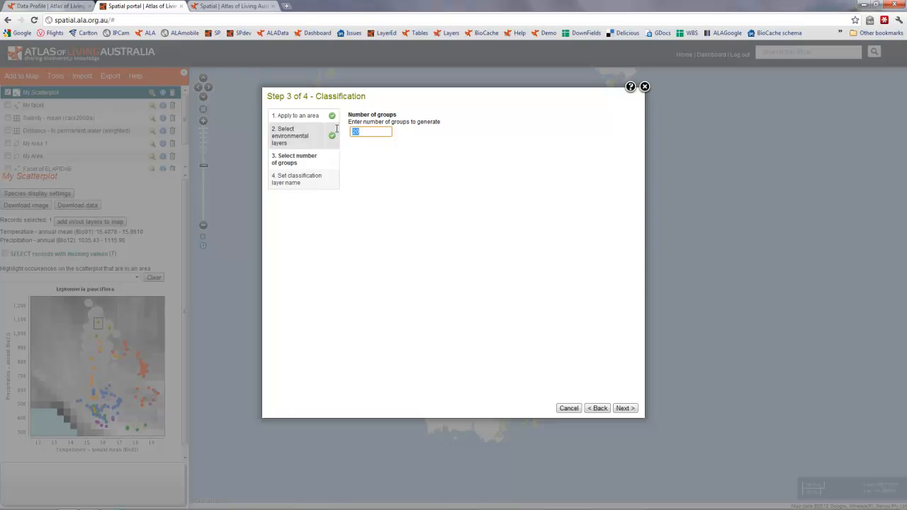
Set the number of groups to 50 and generate the classification with the default layer name My Classification
type("5")
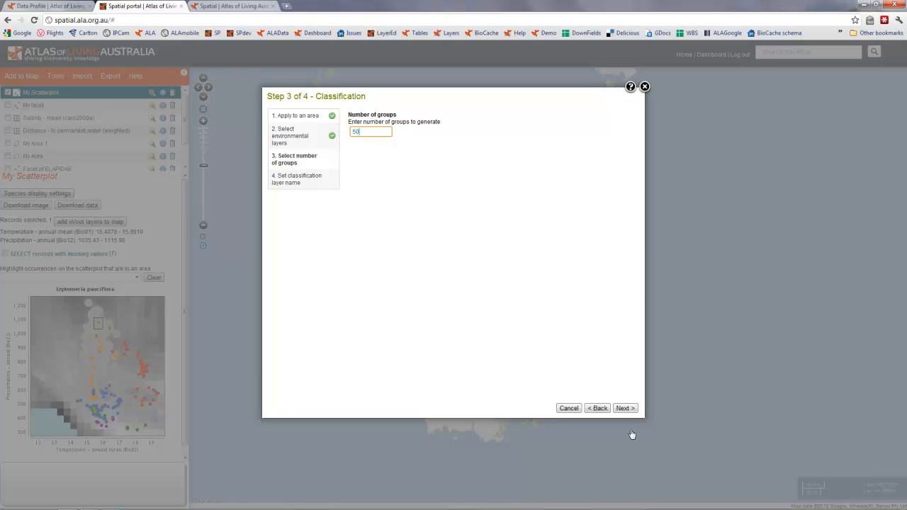
left_click(624, 408)
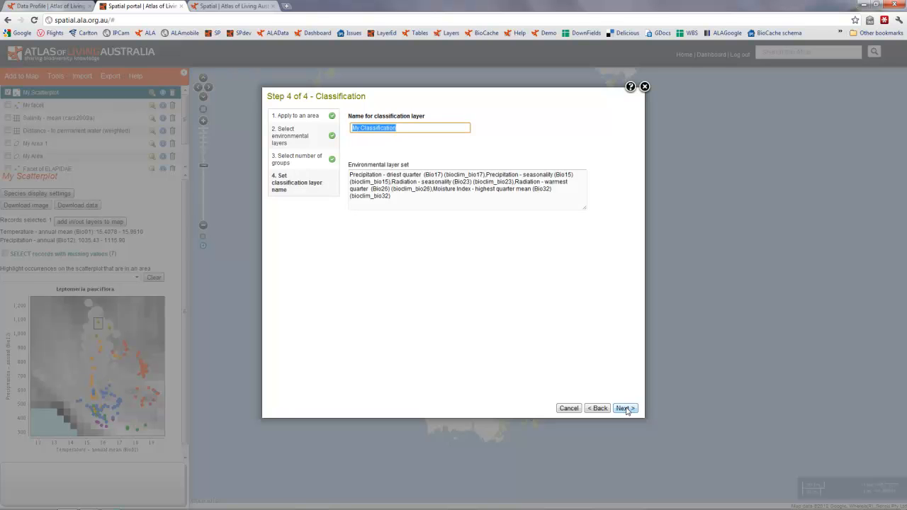
left_click(625, 409)
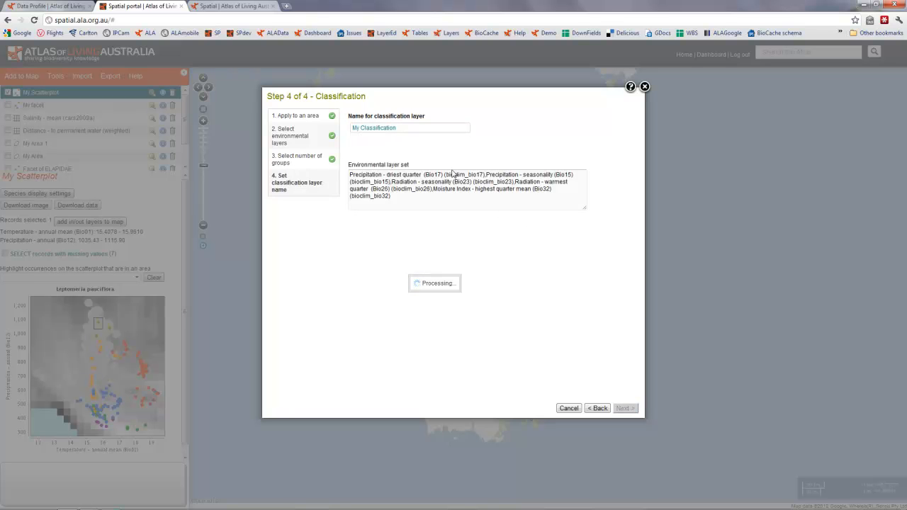